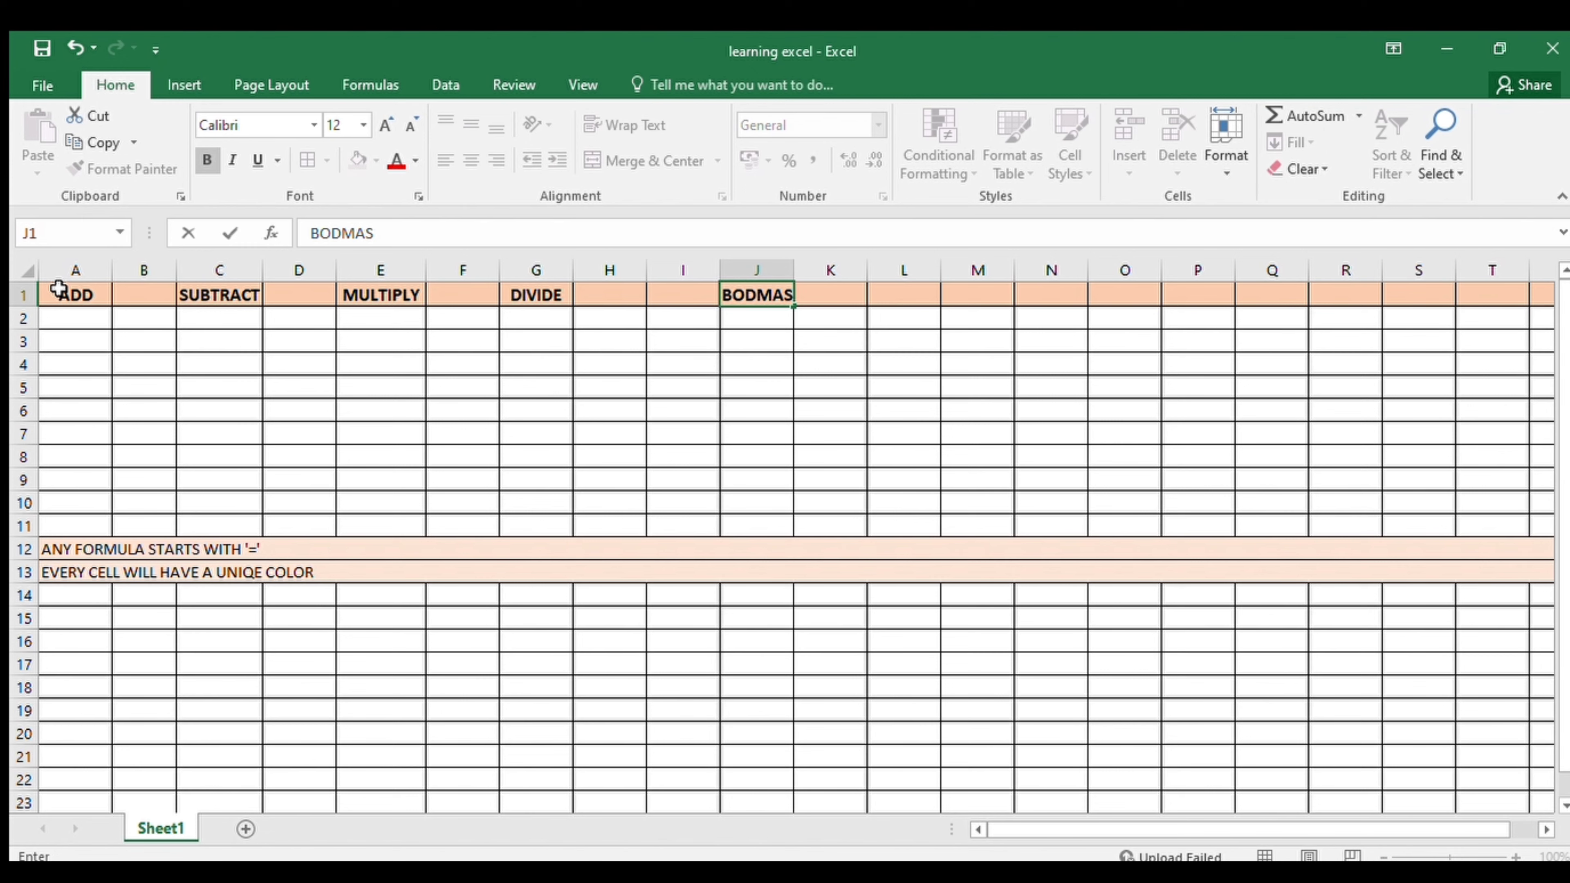
- Clear the BODMAS heading from cell J1
key(BackSpace)
key(BackSpace)
key(BackSpace)
key(BackSpace)
key(BackSpace)
key(BackSpace)
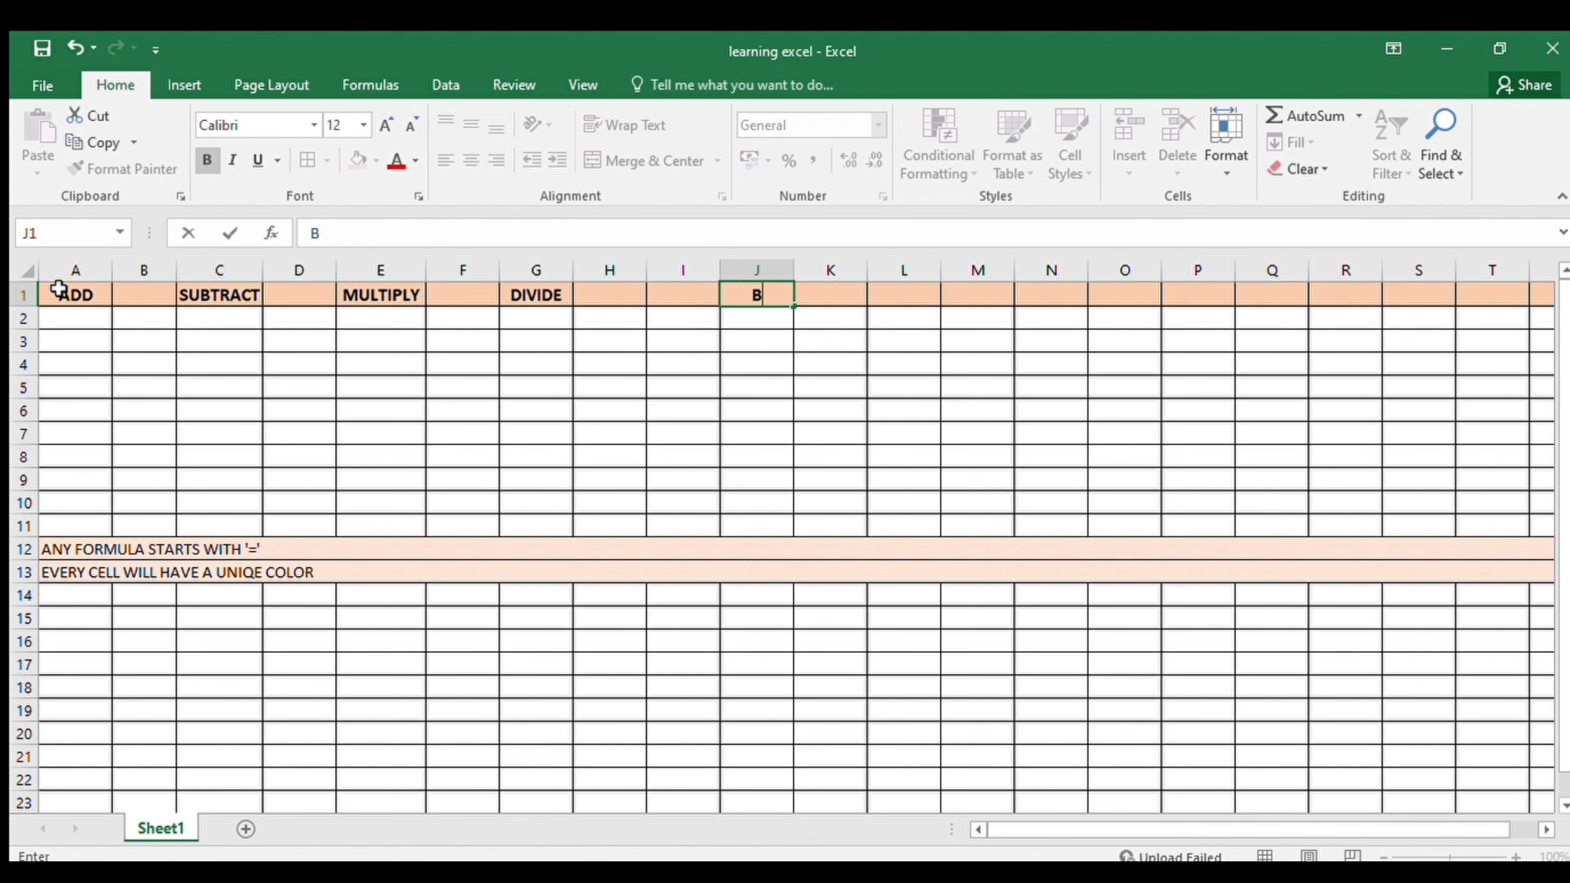
- Enter the numbers 10, 20 and 25 in cells A2 to A4 under the ADD heading
click(69, 324)
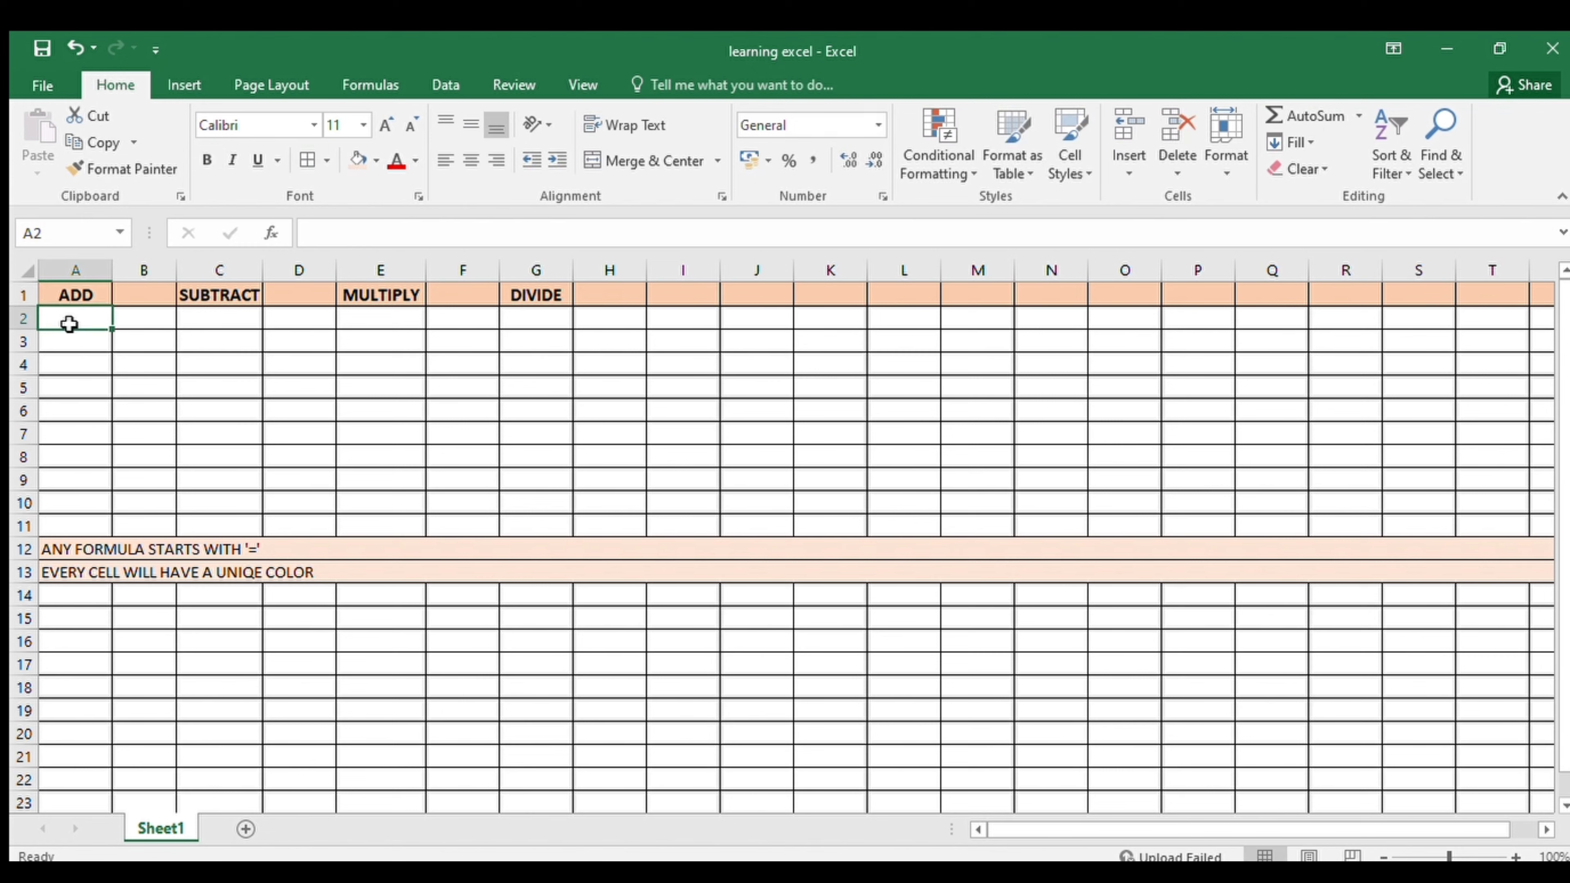
text(10)
key(Return)
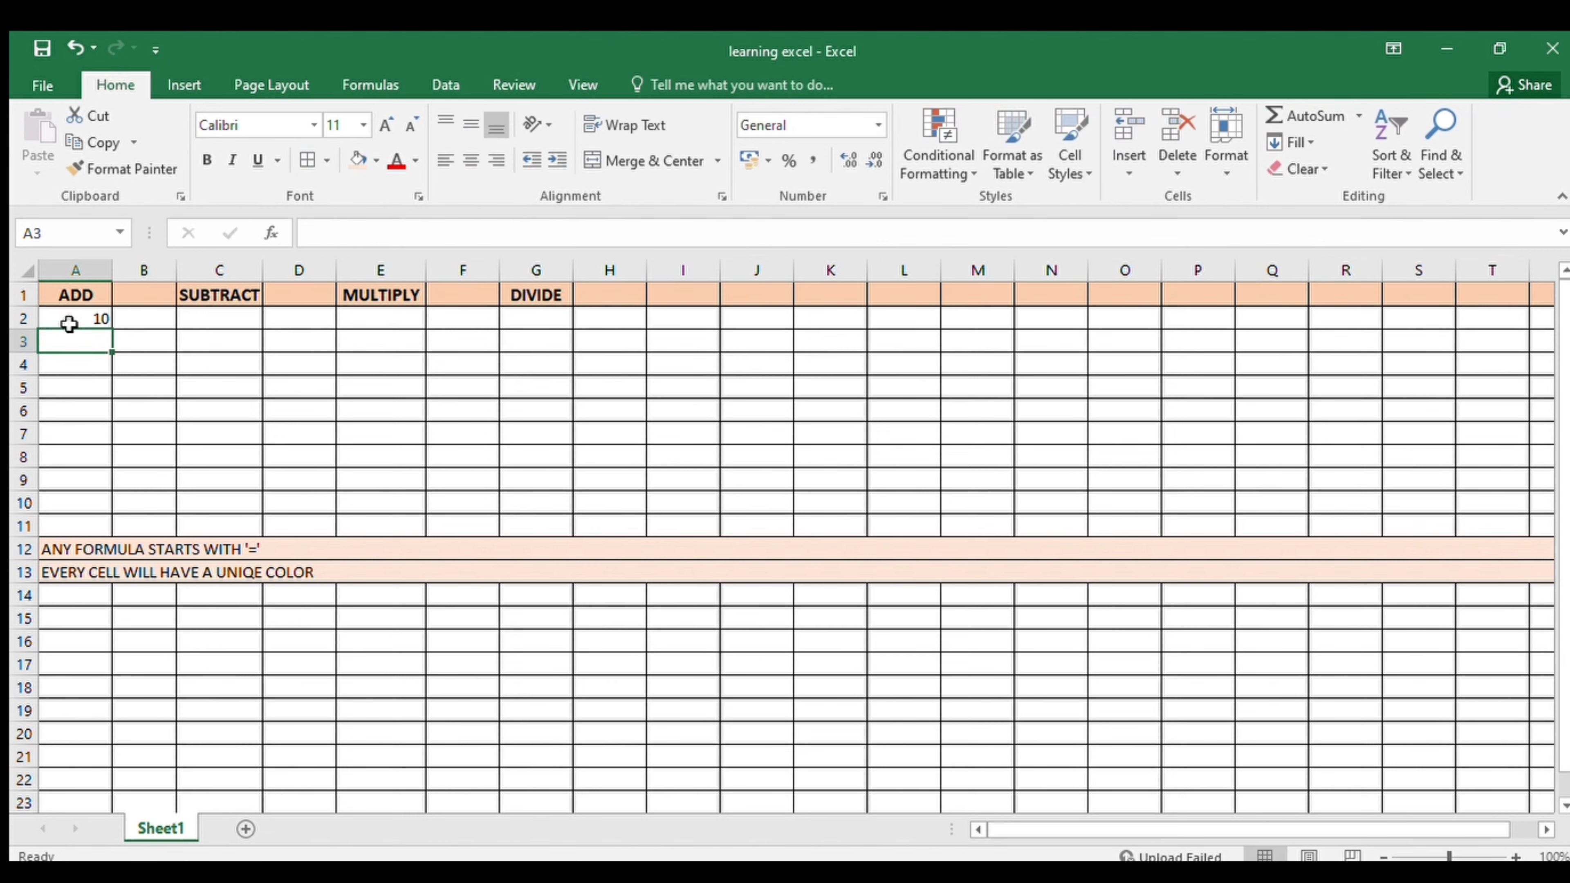
text(20)
key(Return)
text(25)
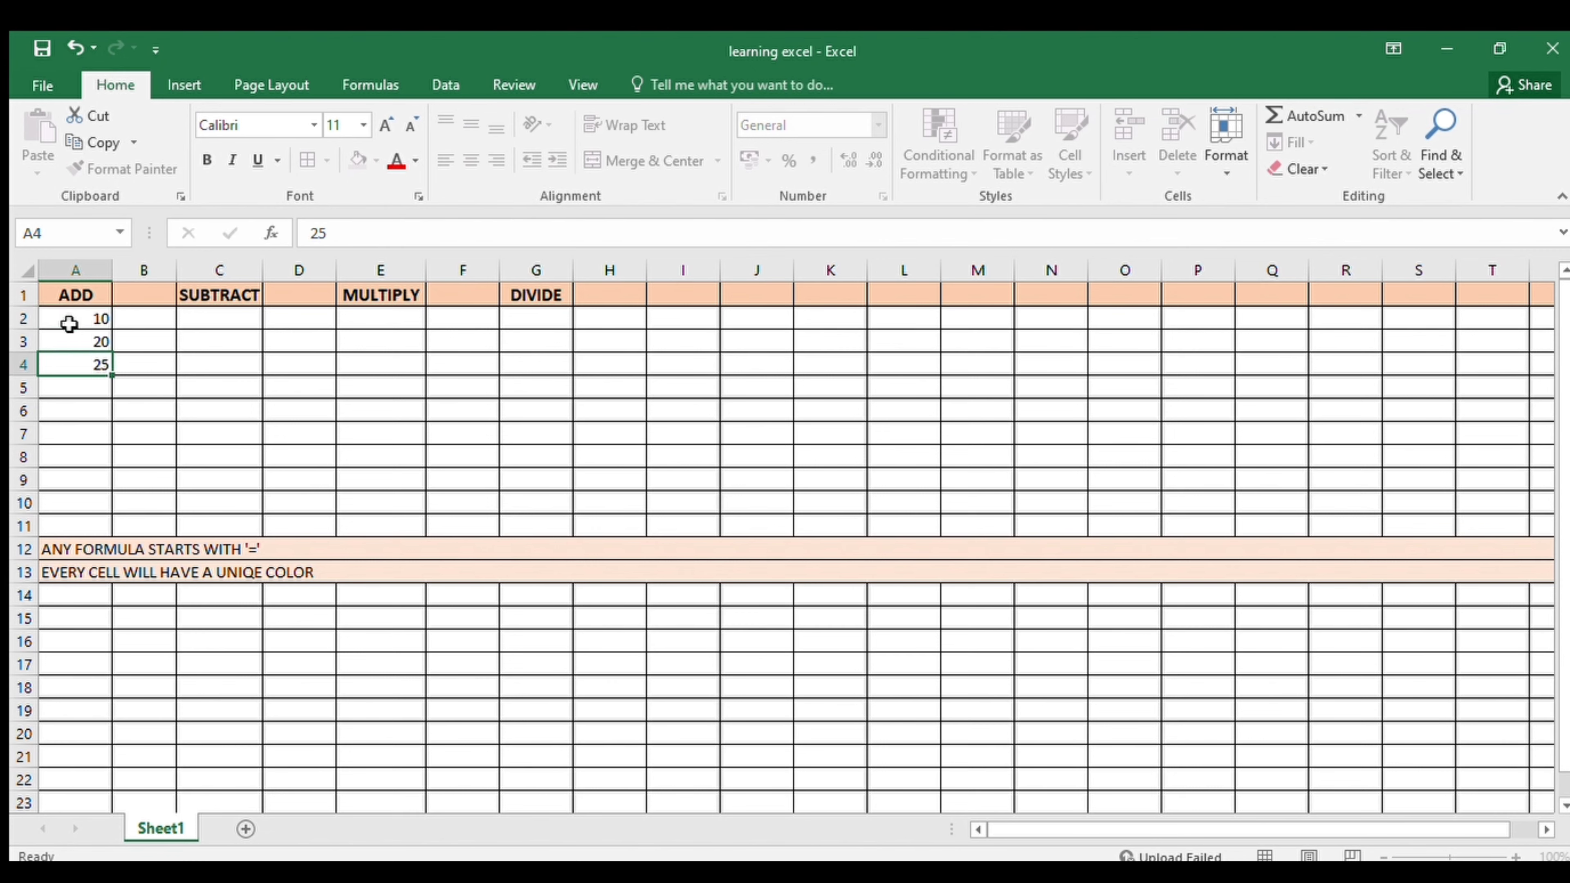
key(Return)
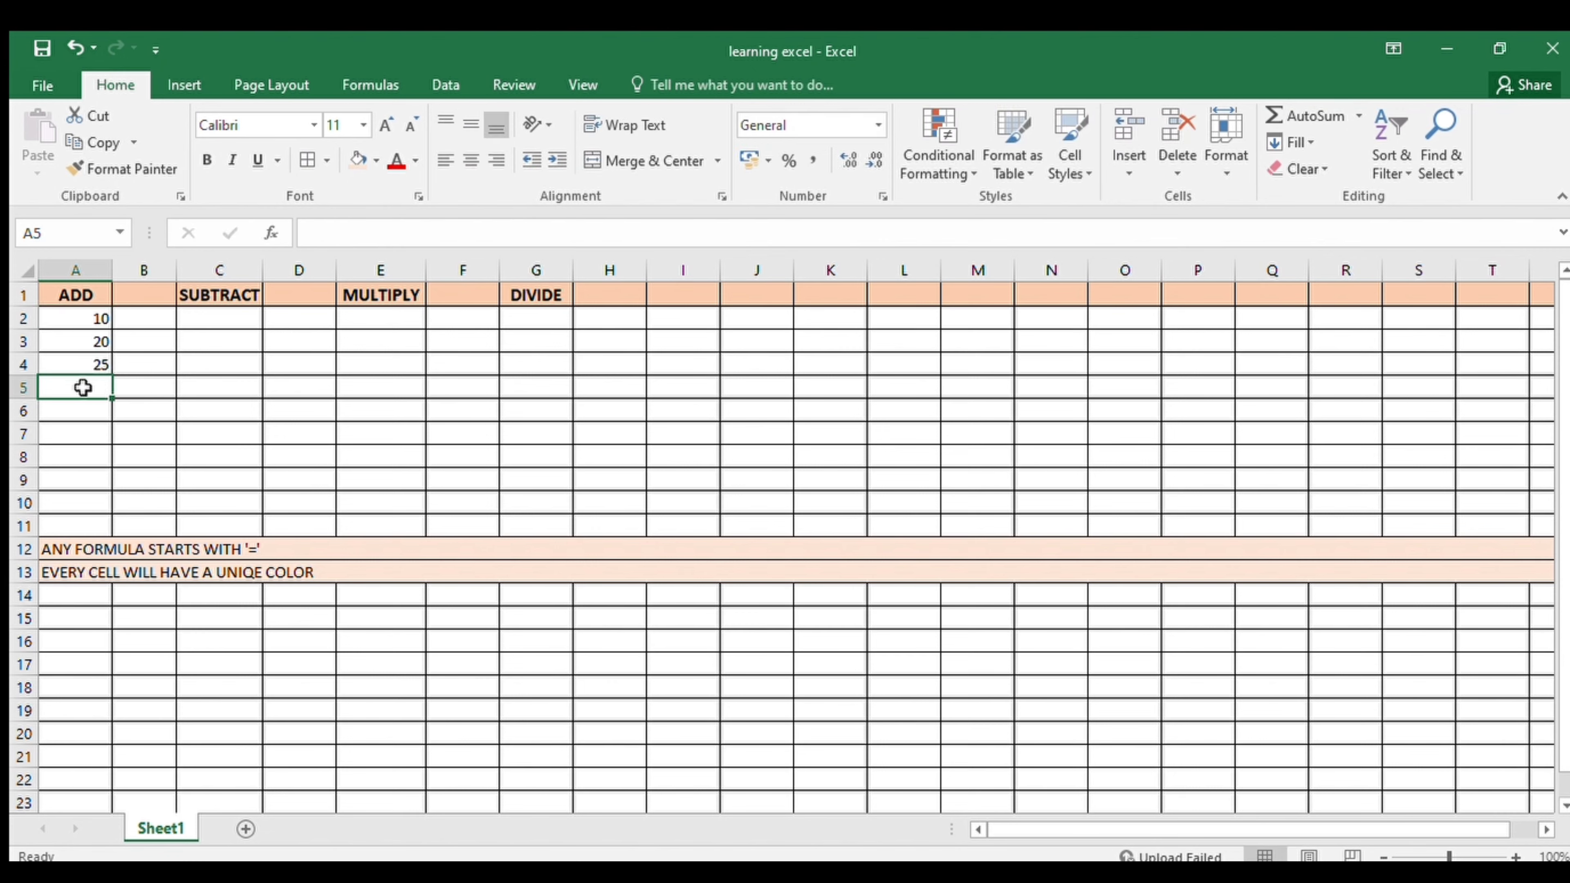
- Highlight the text of the row 12 note stating that any formula starts with '='
click(23, 549)
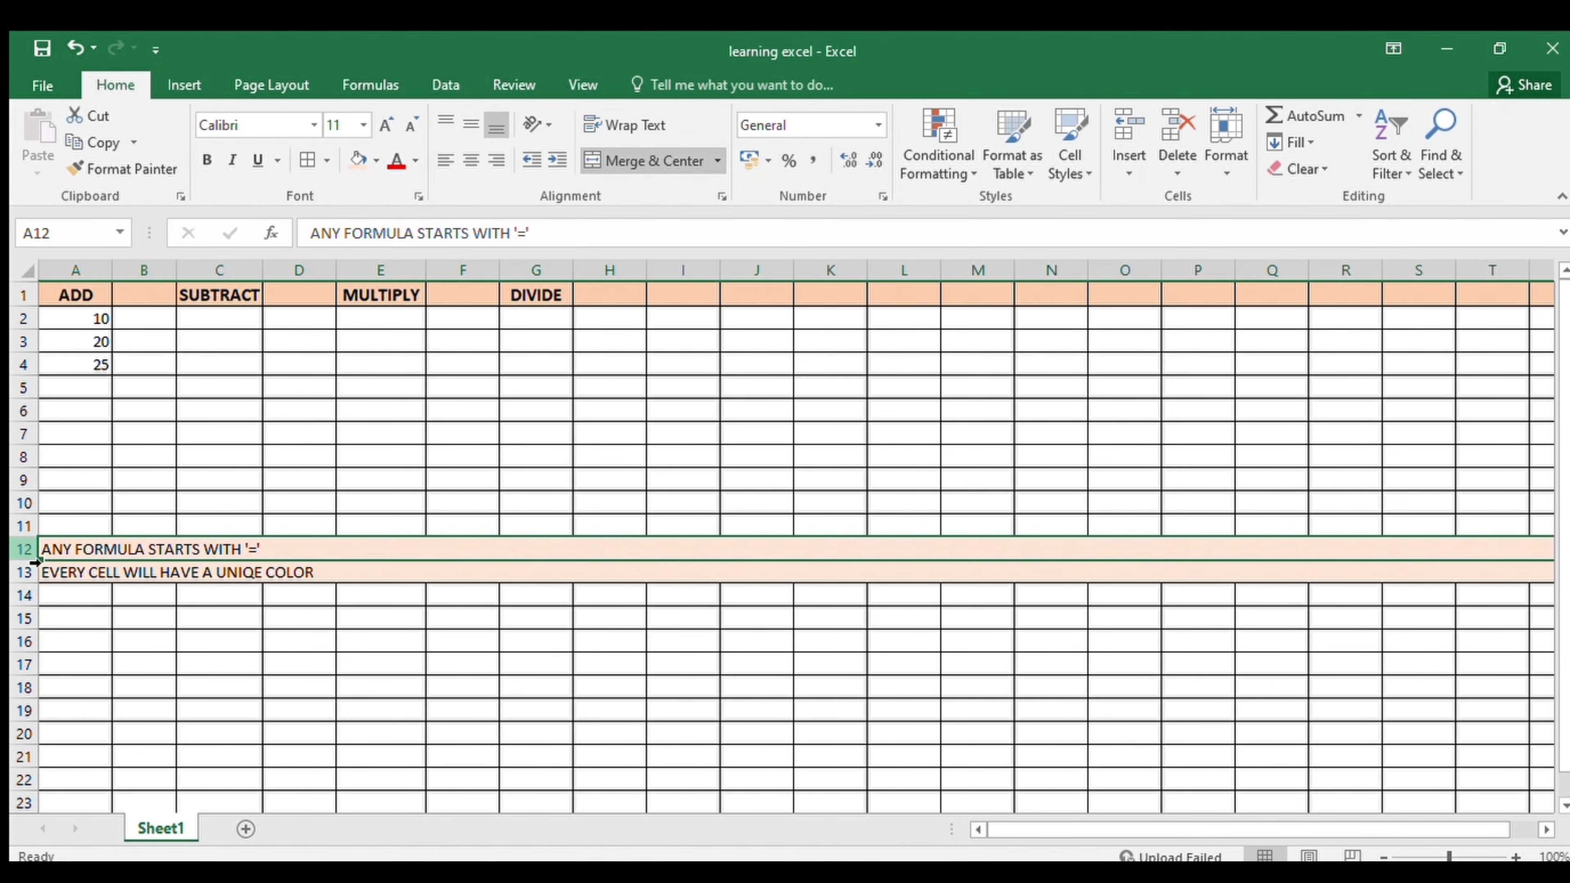
double_click(68, 549)
drag(272, 548, 219, 518)
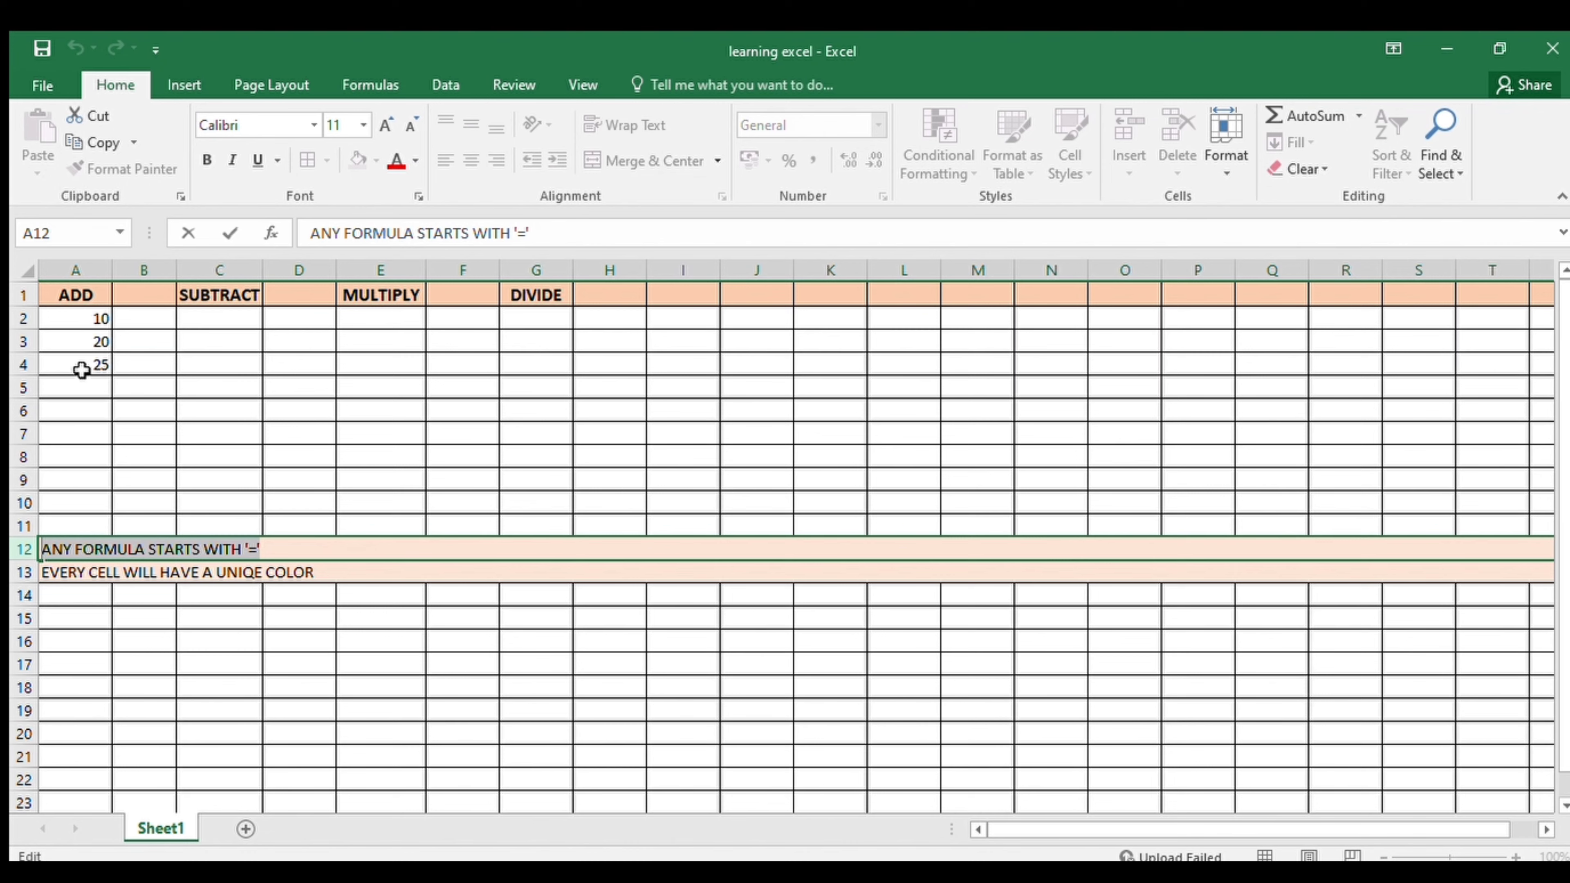
click(88, 384)
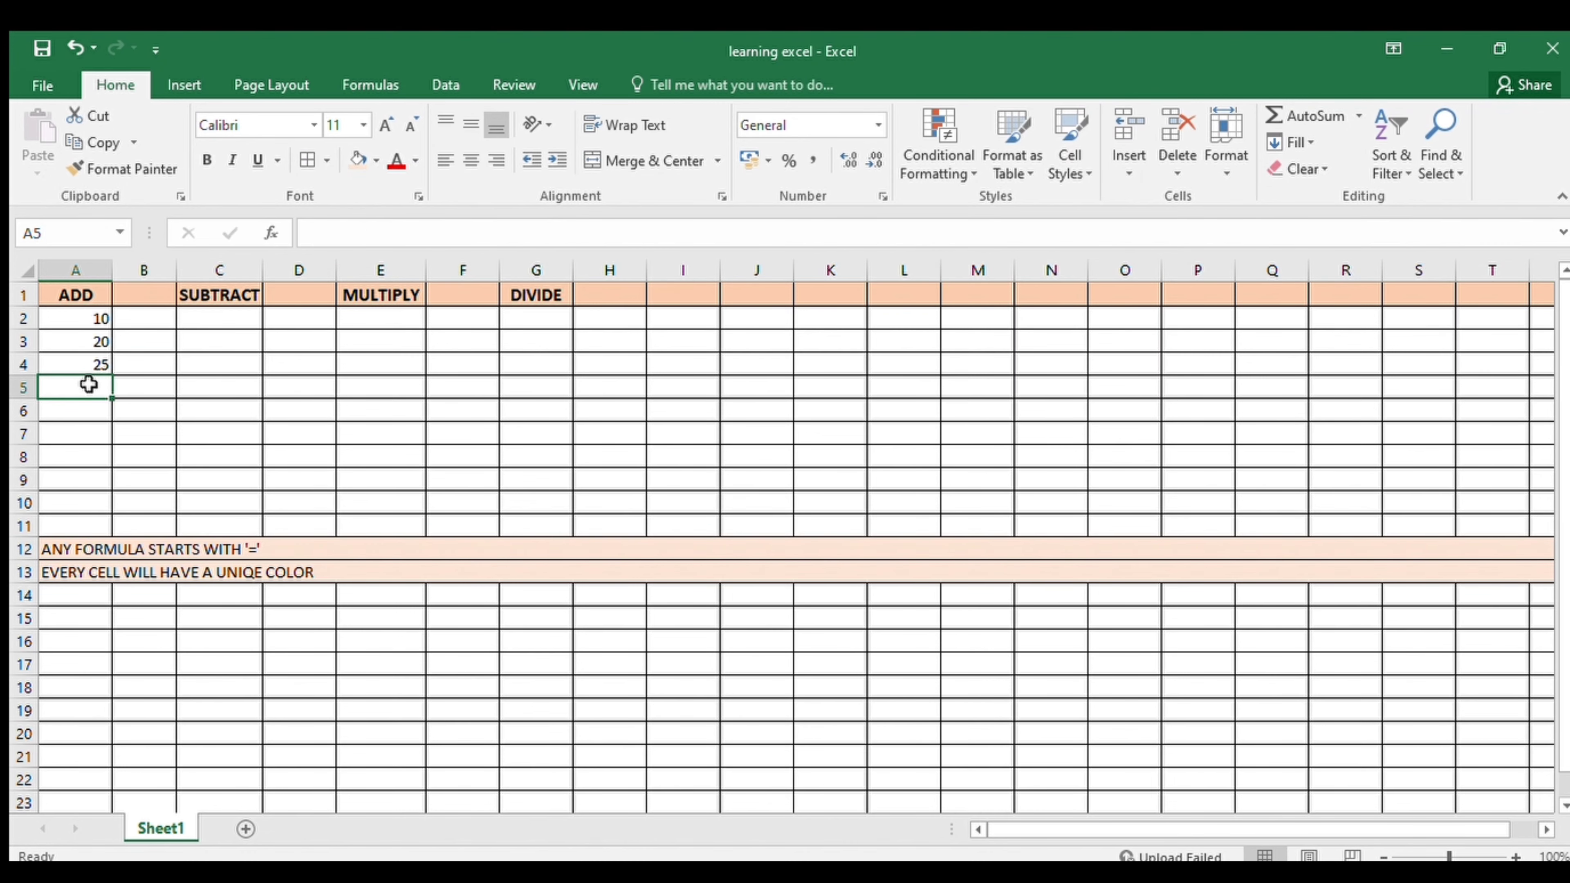
text(=SUM)
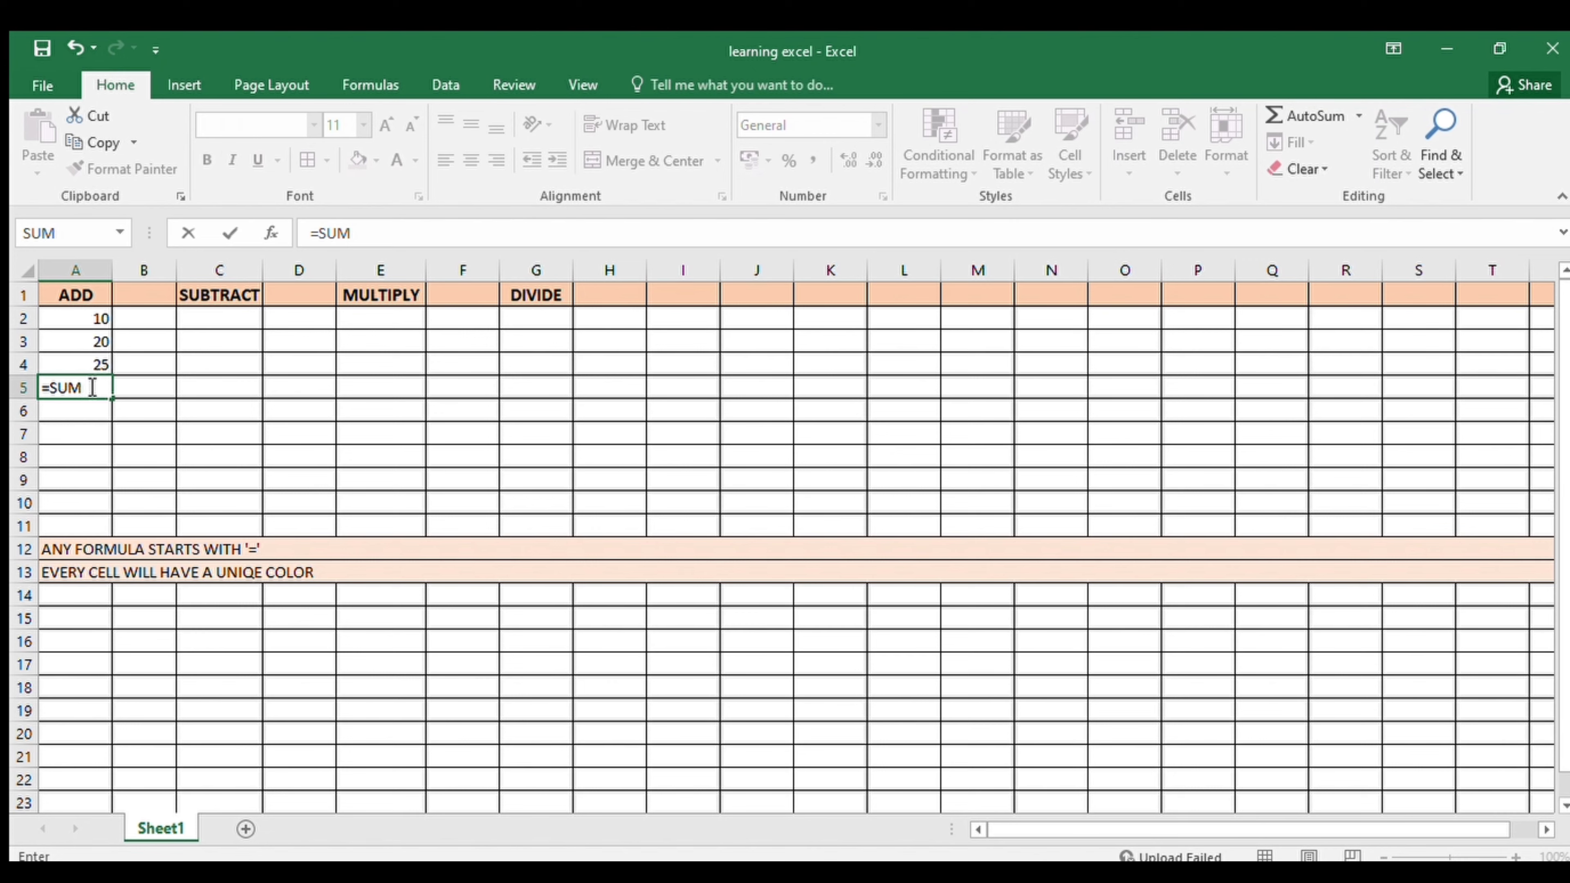
key(Return)
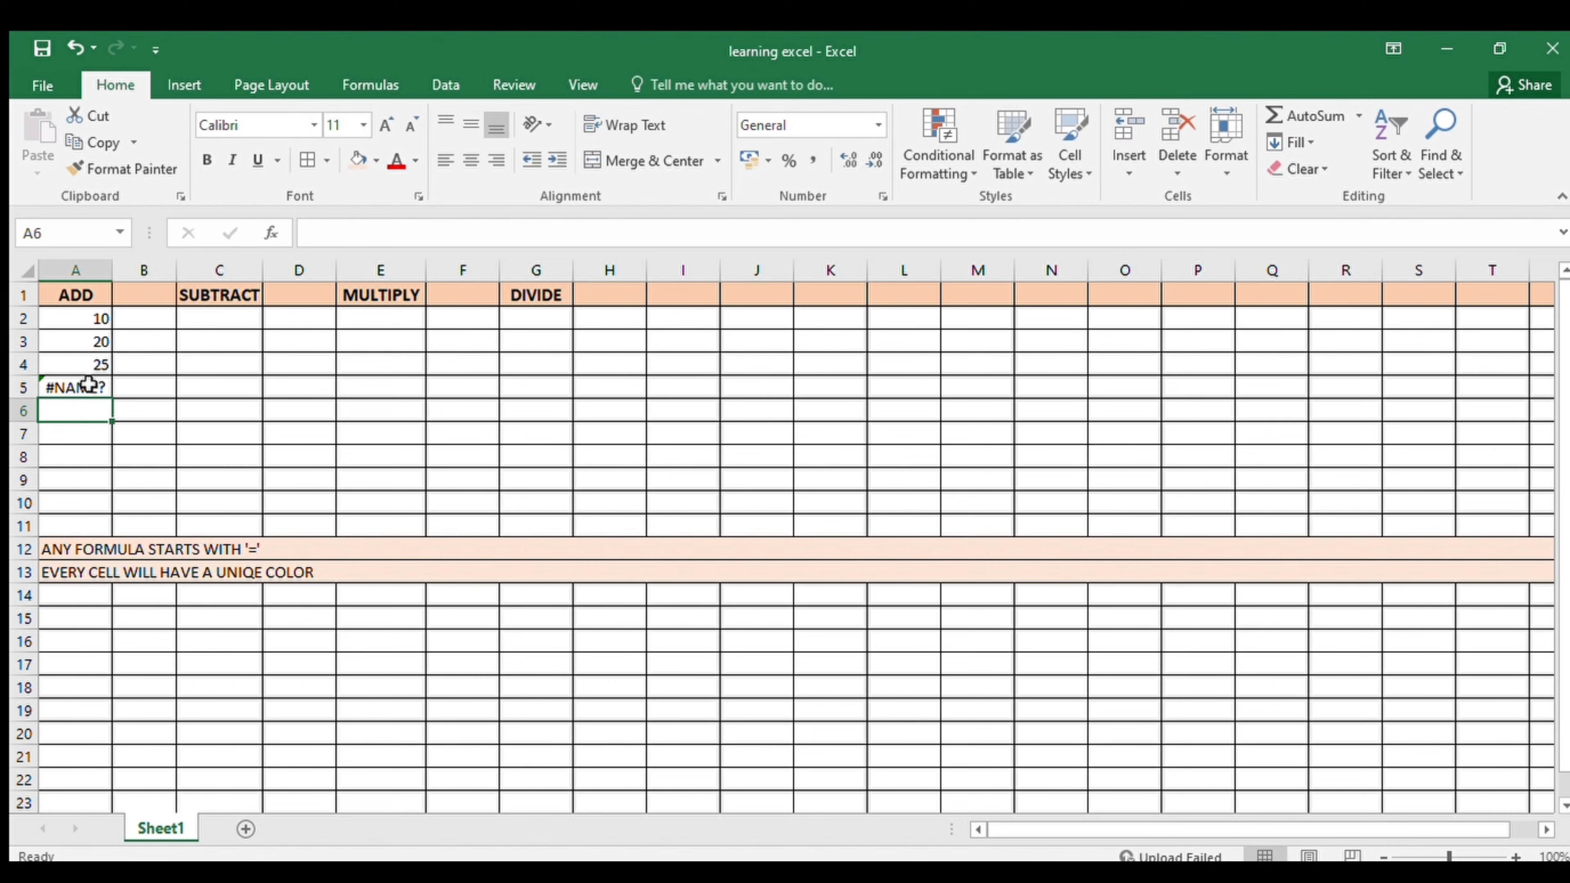
click(88, 385)
key(Delete)
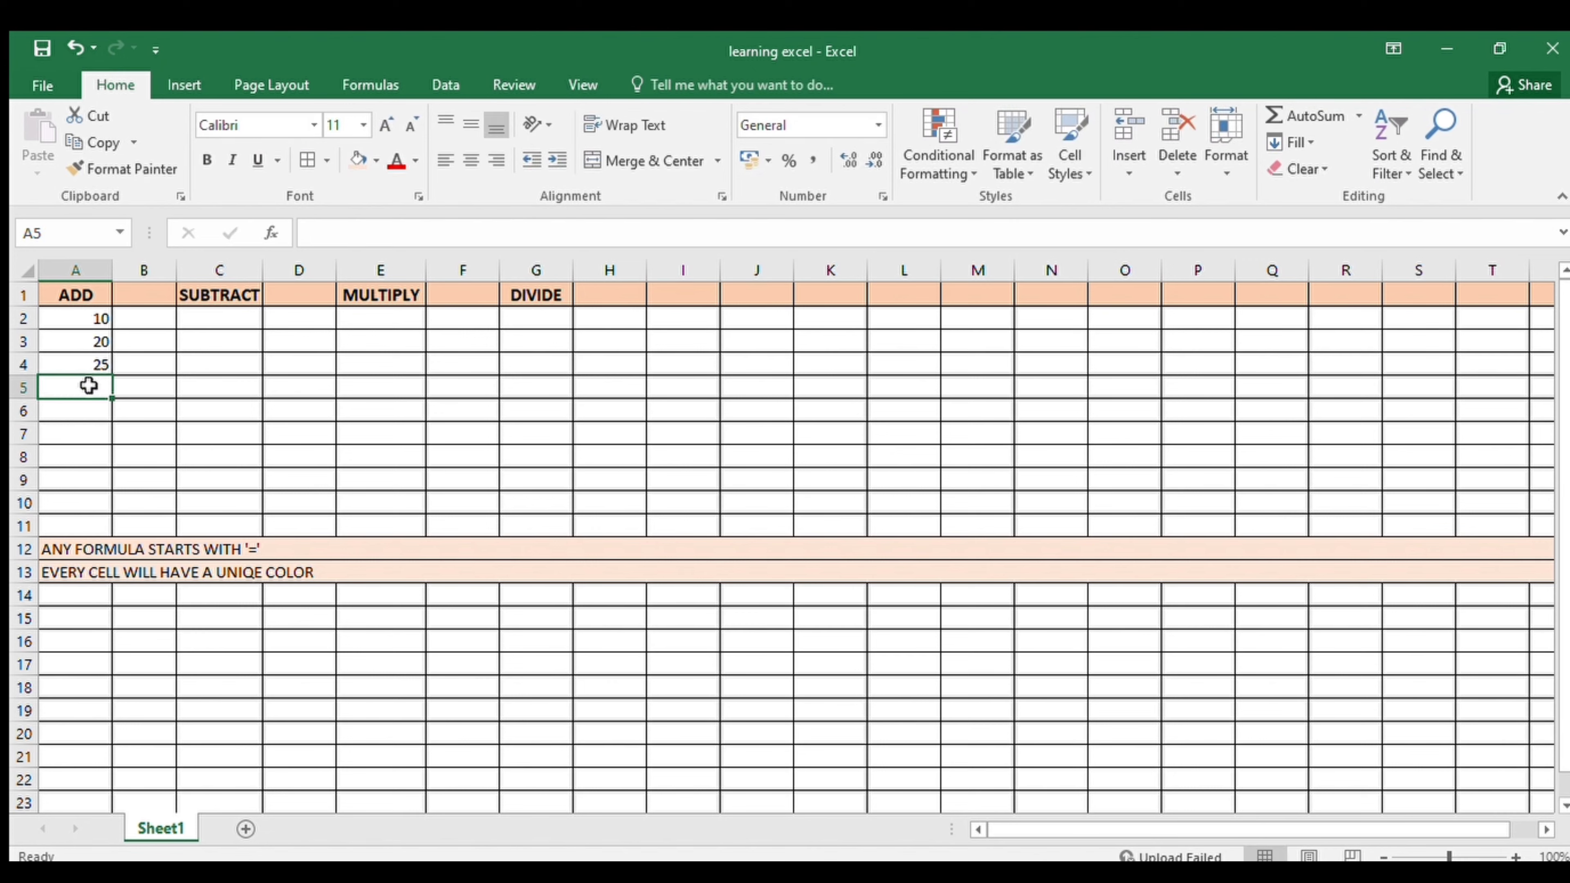
text(=SU)
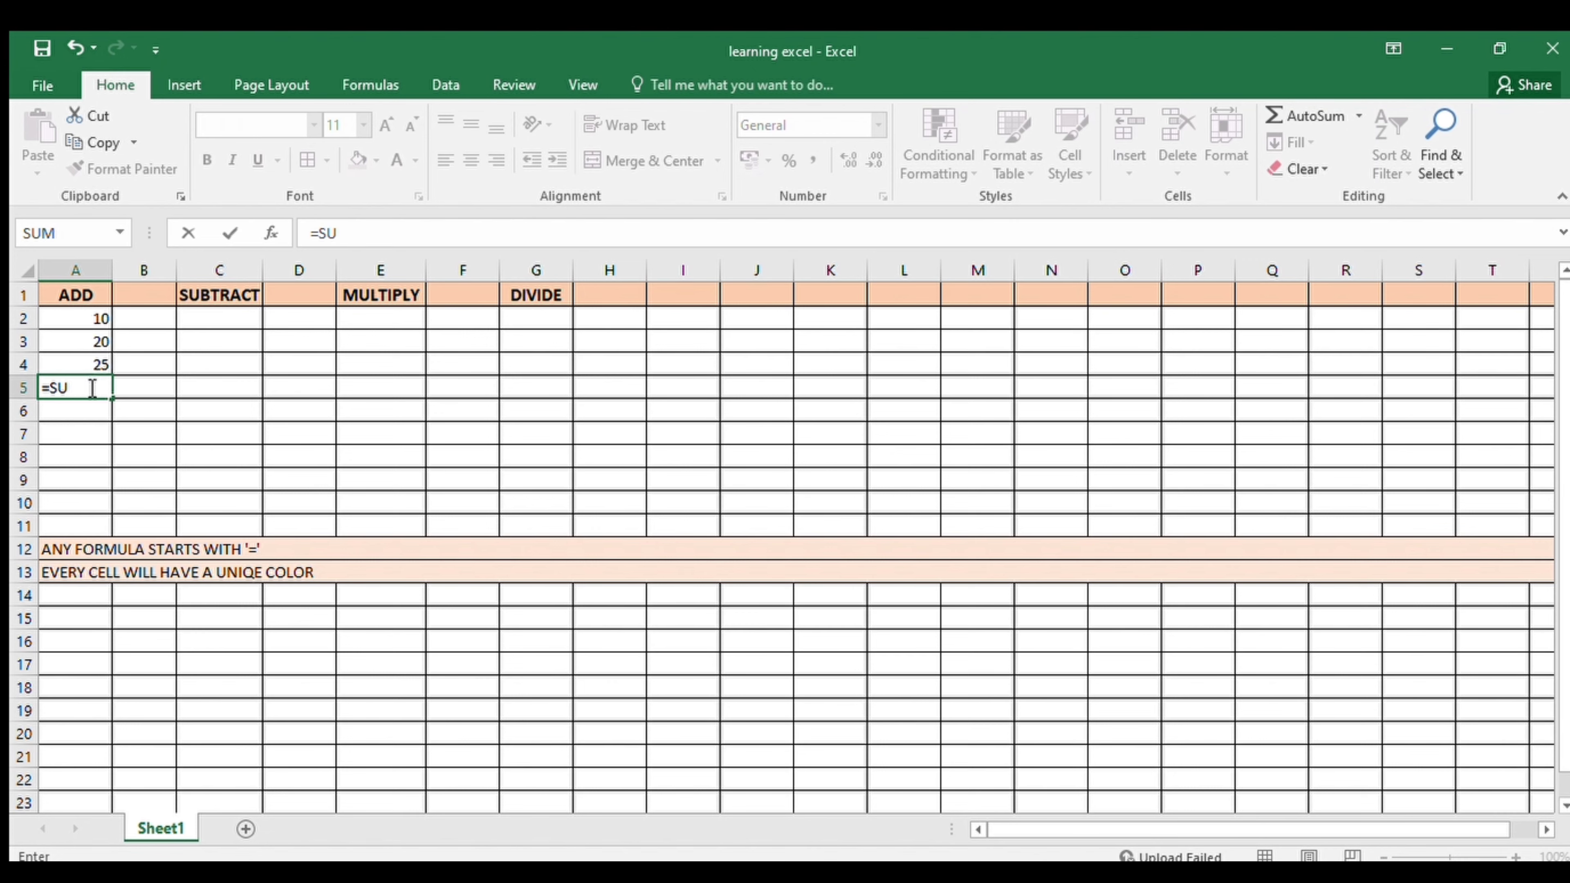
text(M)
key(Tab)
click(88, 385)
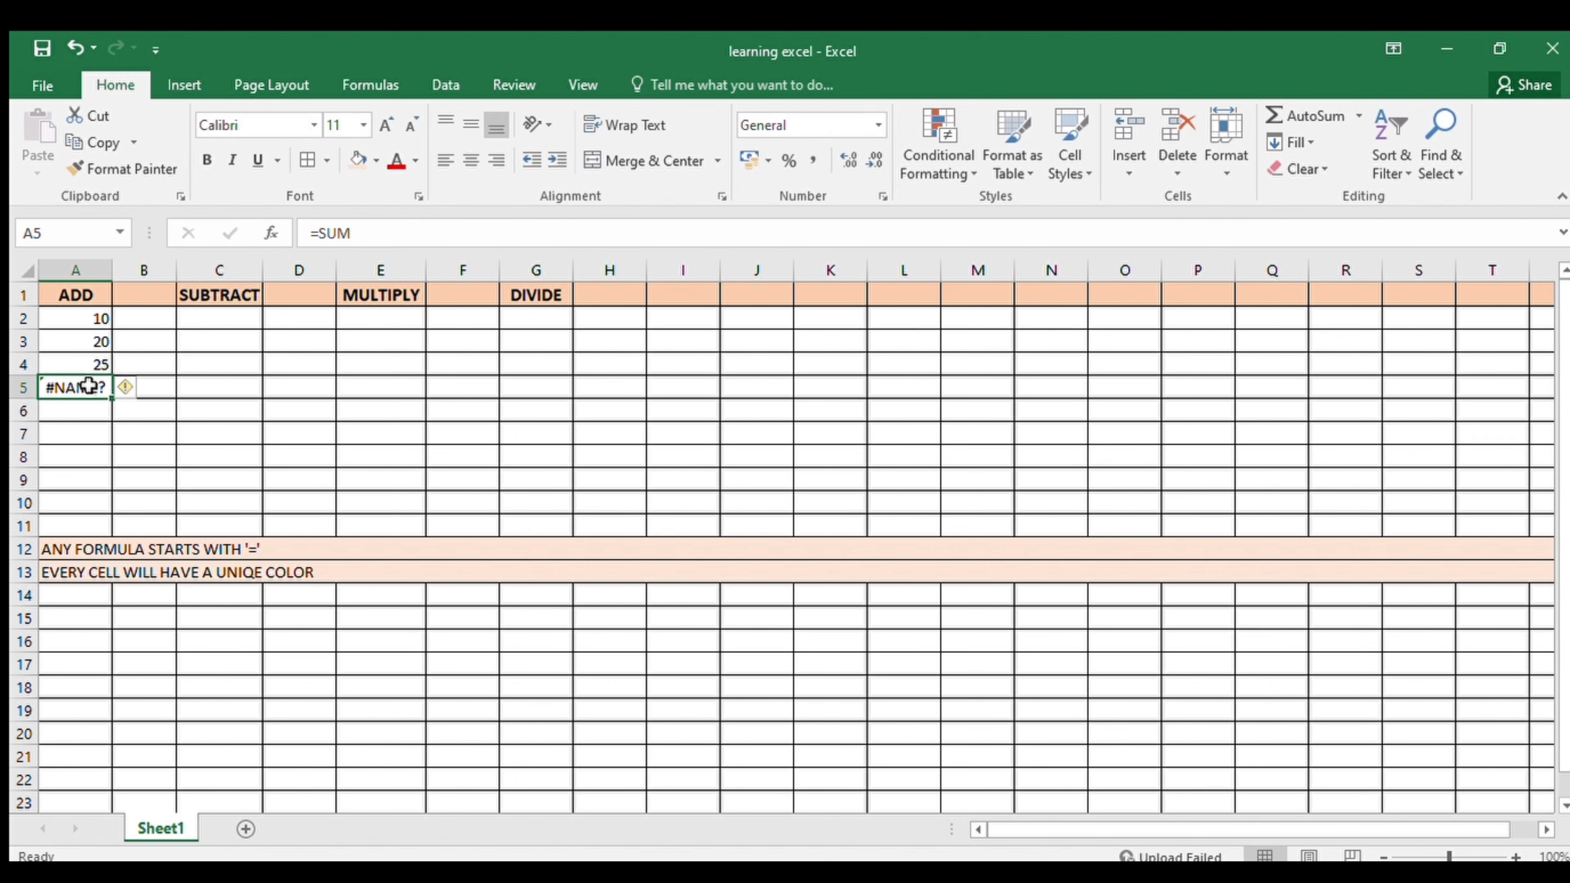
key(BackSpace)
- Total the range A2:A4 in cell A5 with the SUM function
text(=SIM)
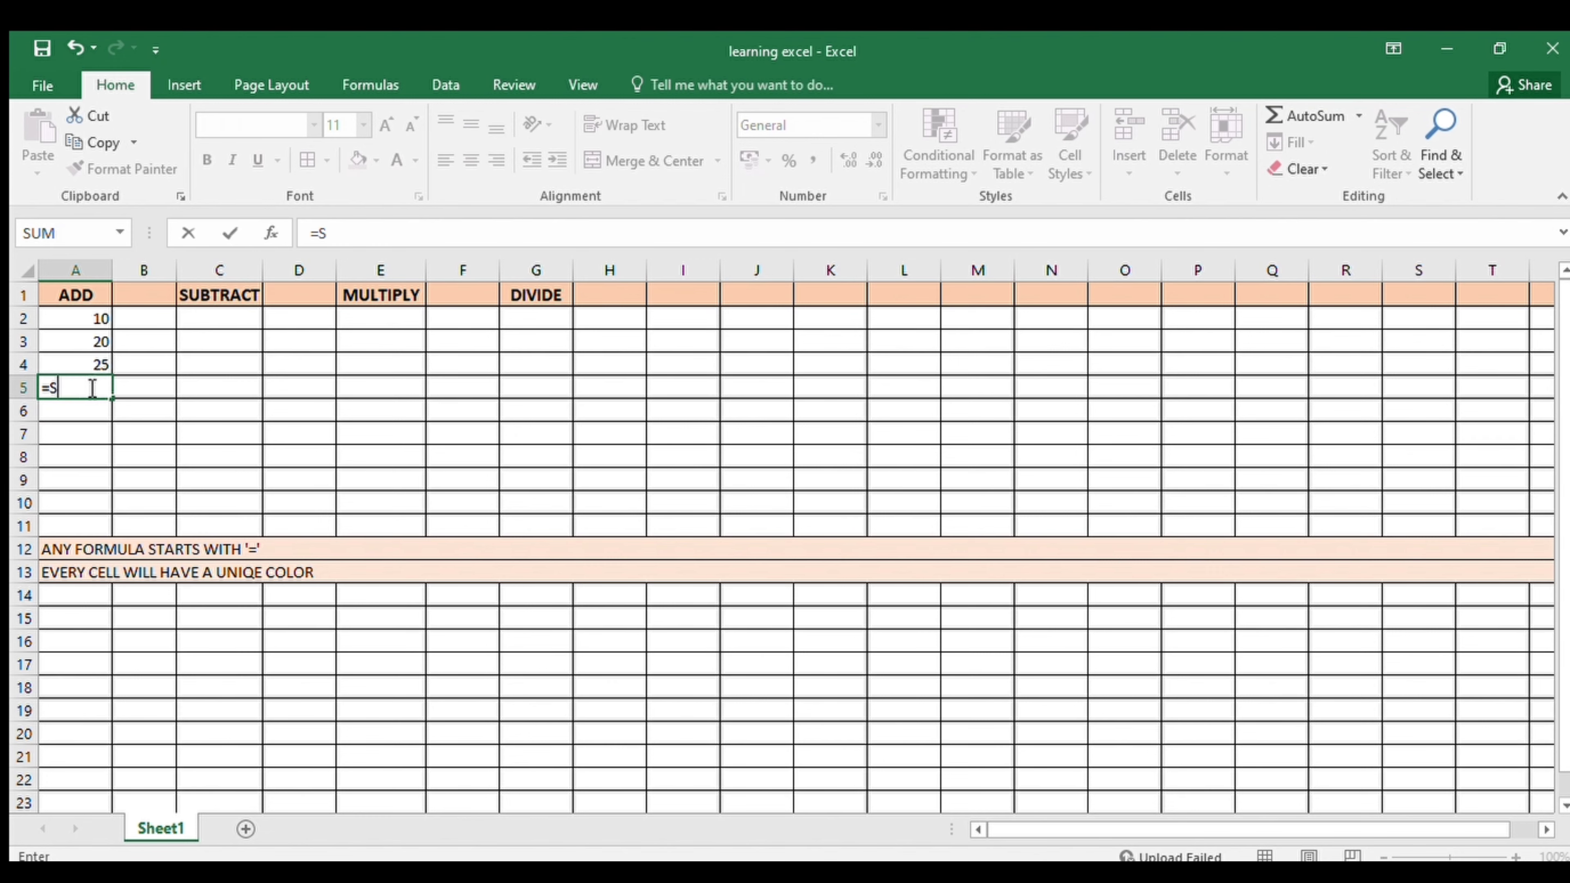
key(BackSpace)
key(BackSpace)
text(UM()
drag(98, 323, 98, 358)
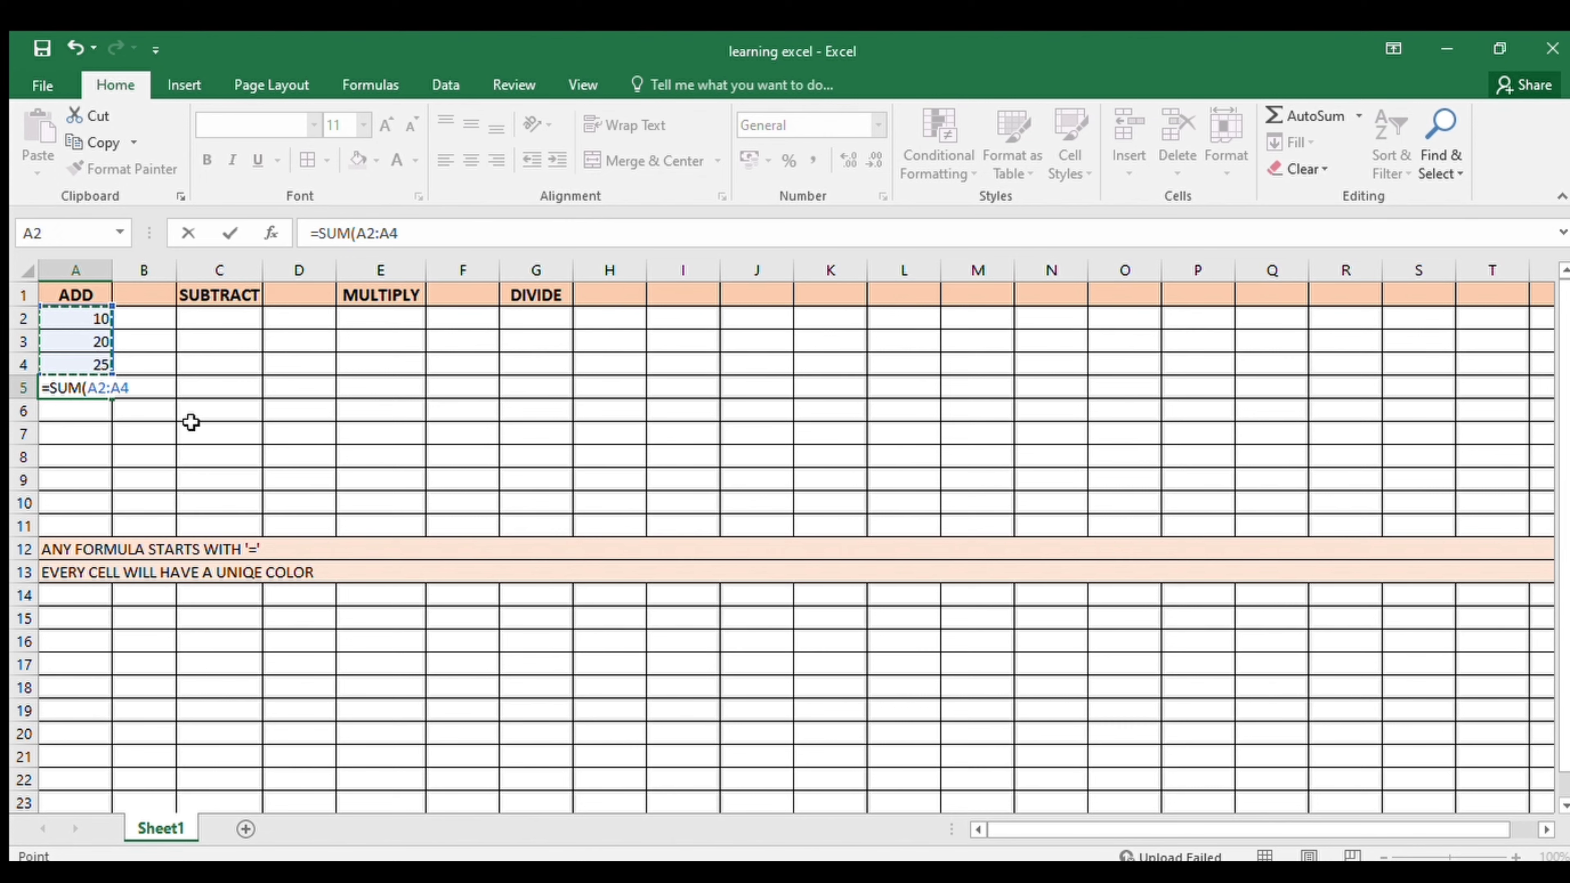
key(Return)
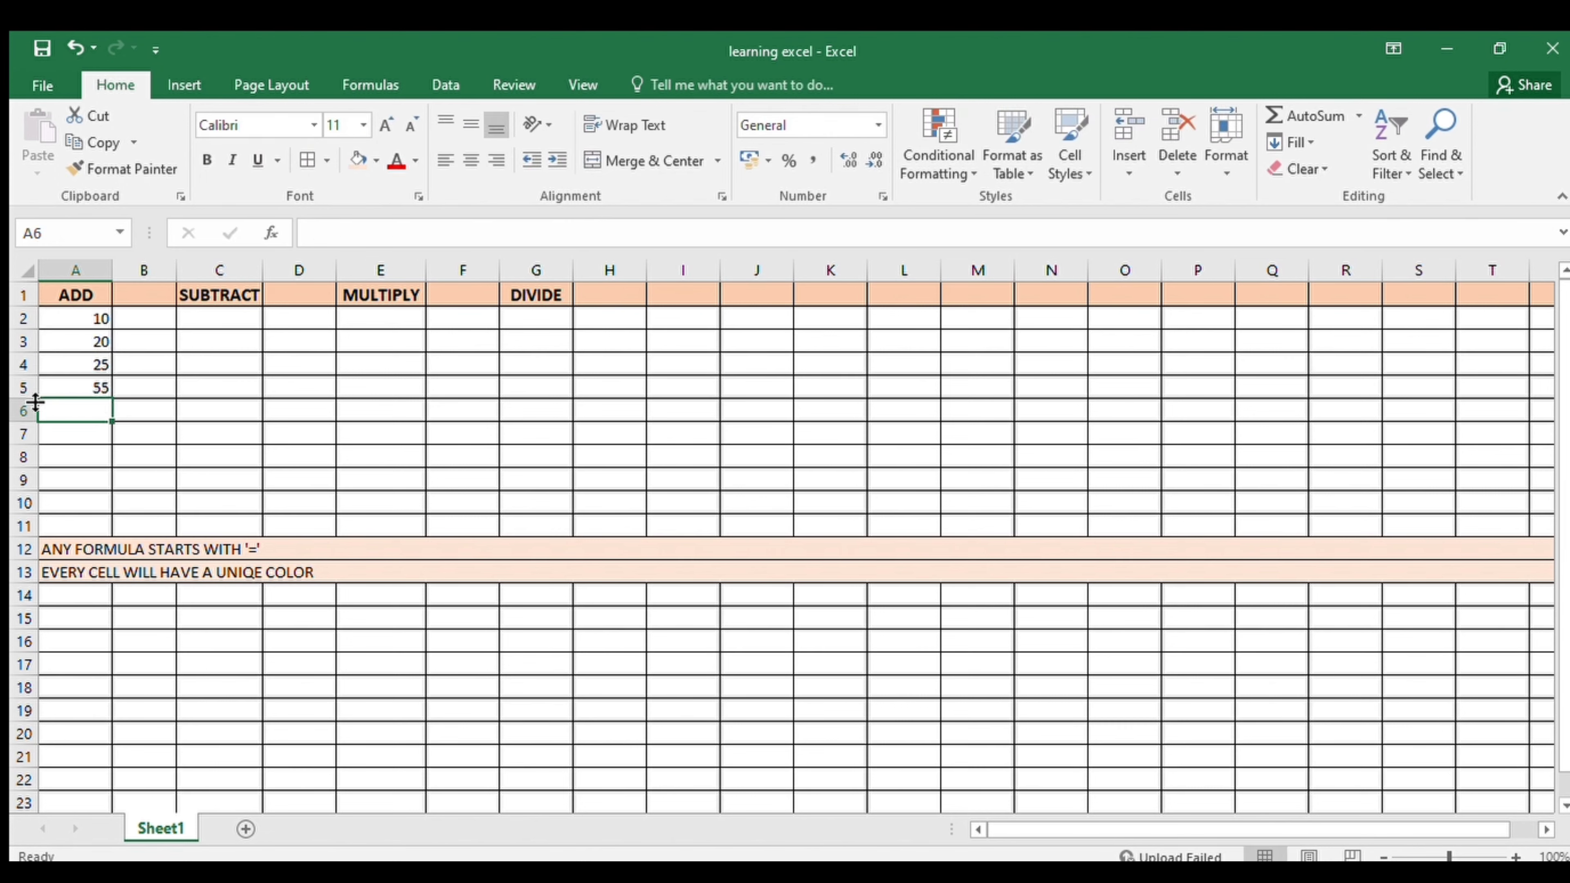
click(24, 390)
click(106, 432)
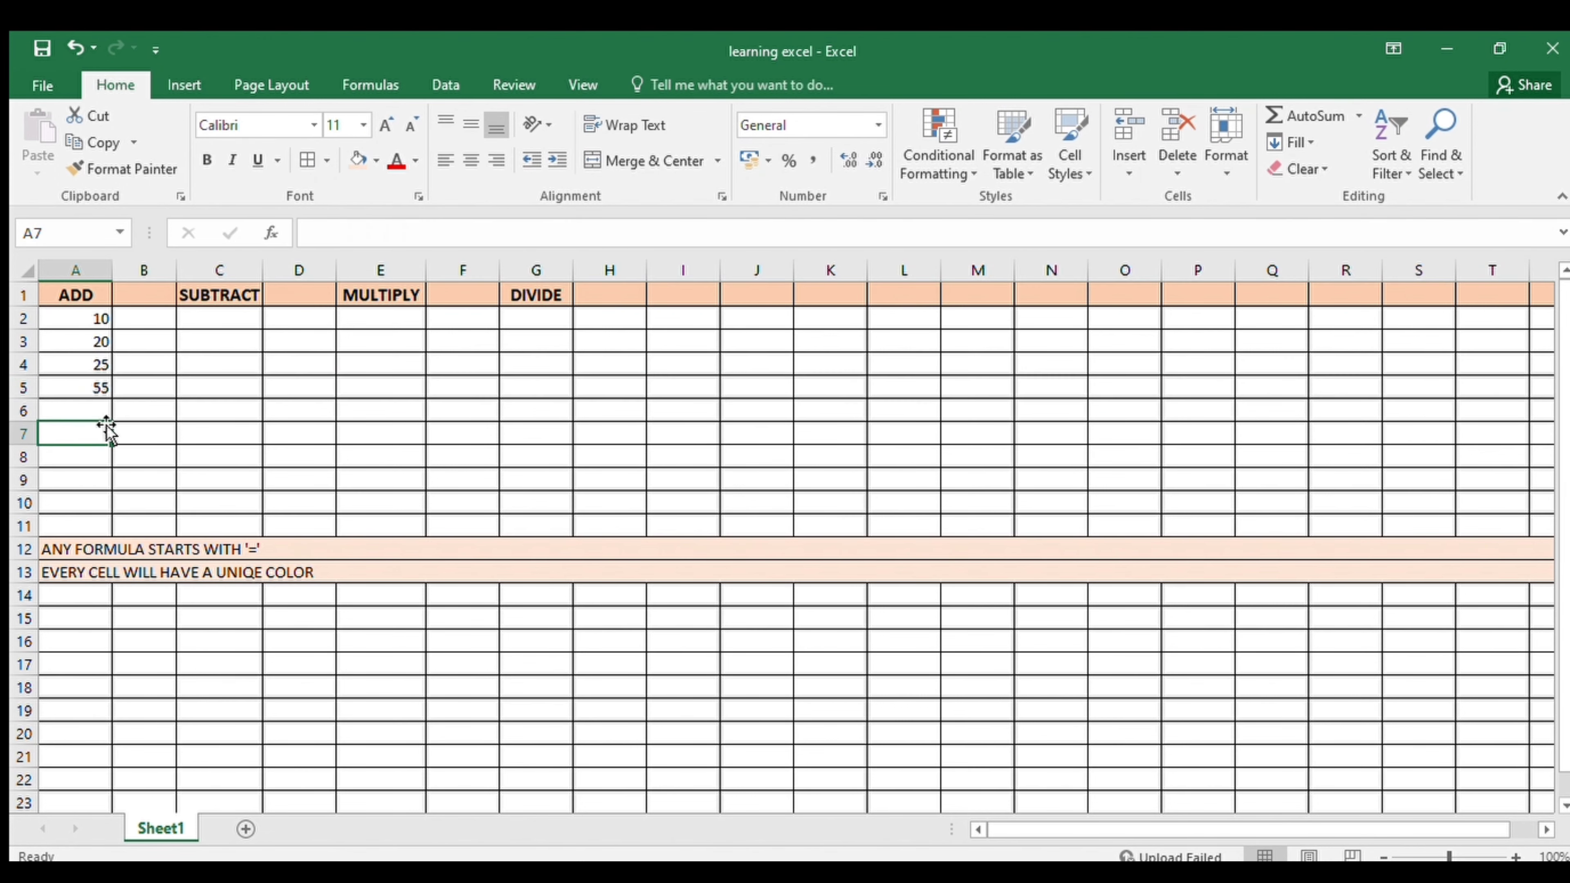
- Replace the content of cell A5 with the addition formula =A2+A3+A4
click(94, 387)
key(Delete)
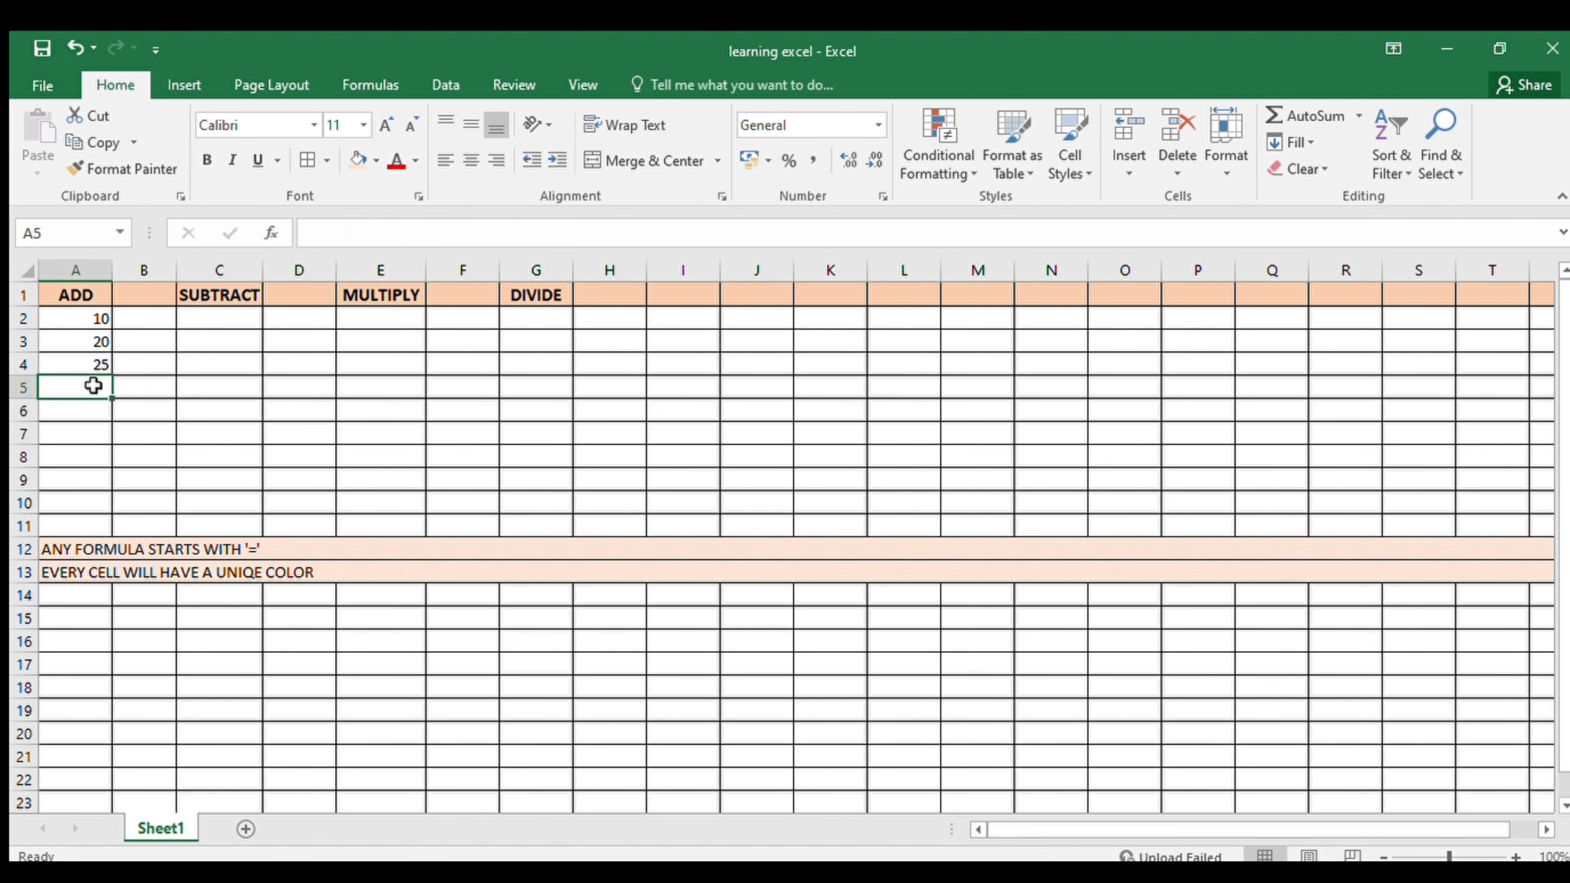
text(=SU)
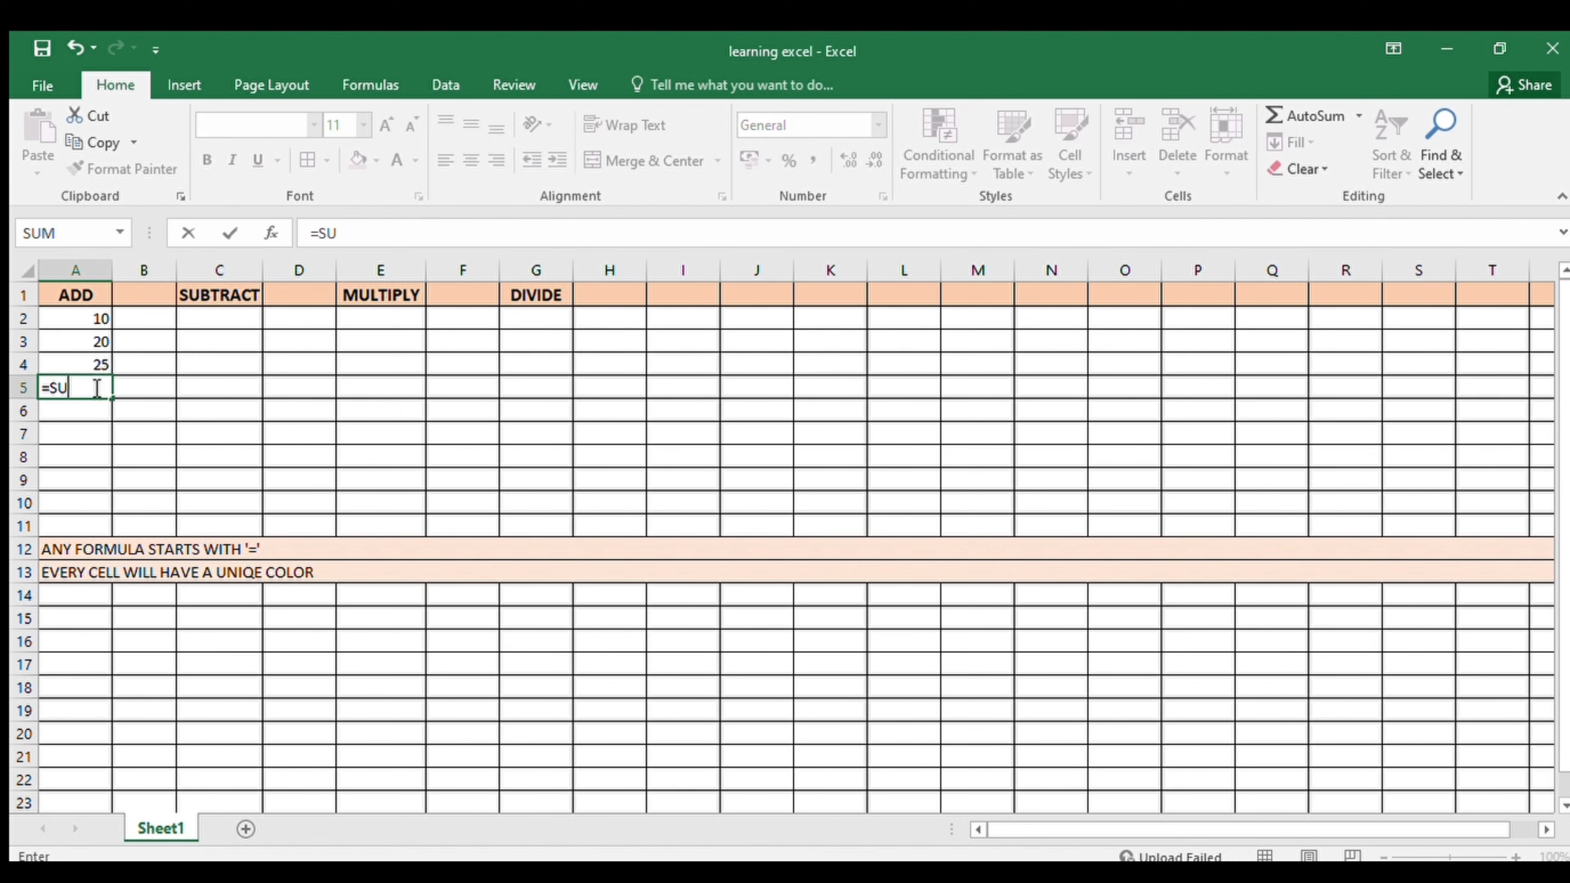
key(BackSpace)
key(BackSpace)
click(63, 316)
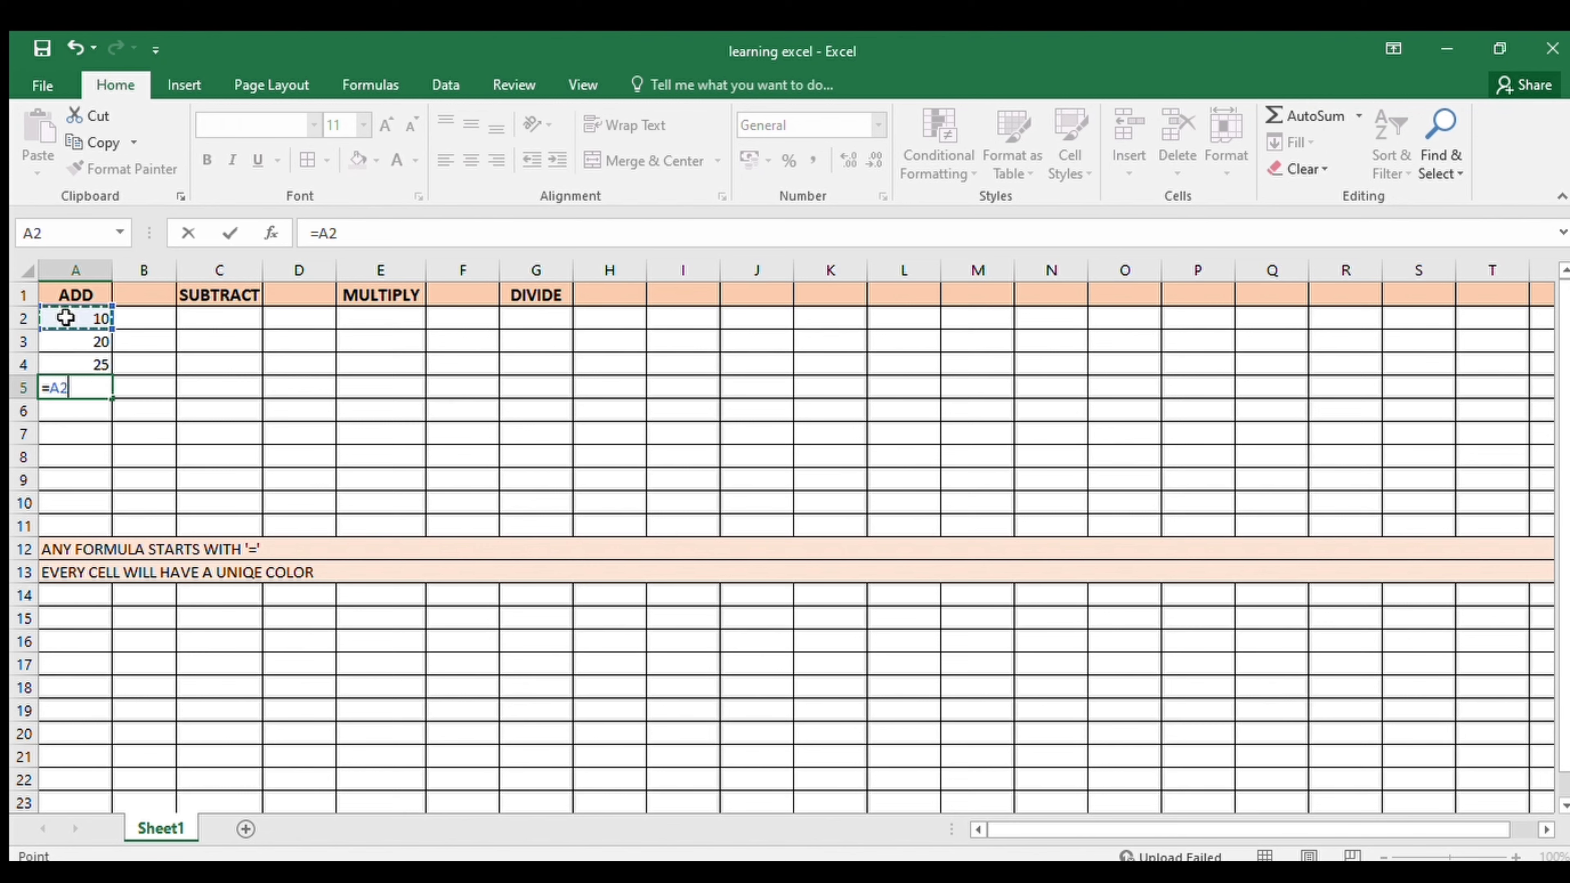
text(+)
click(80, 346)
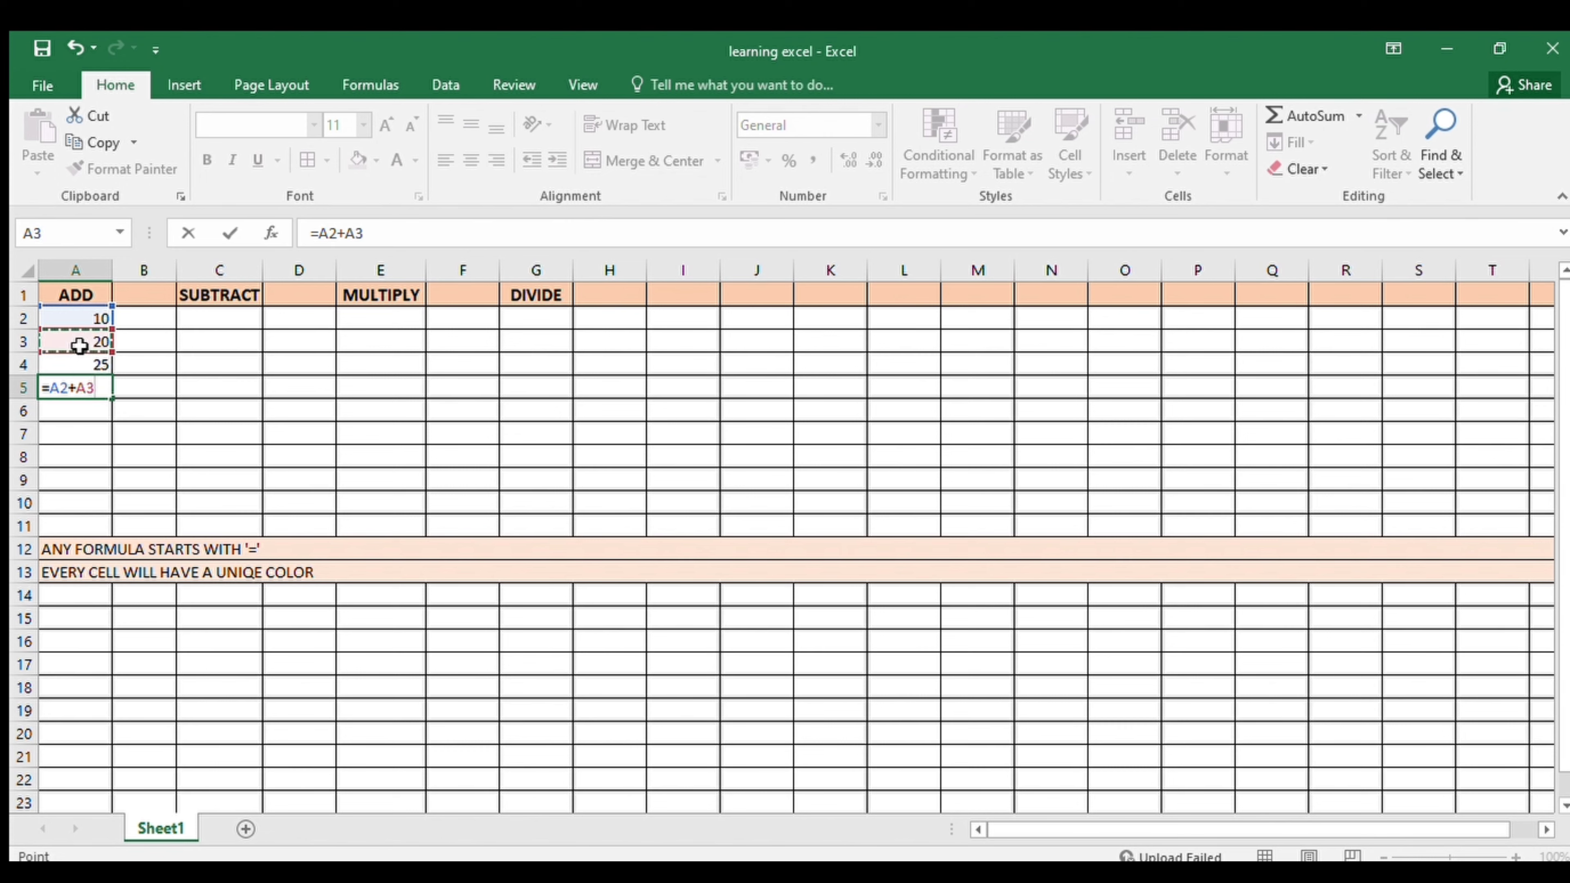
text(+)
click(83, 364)
key(Return)
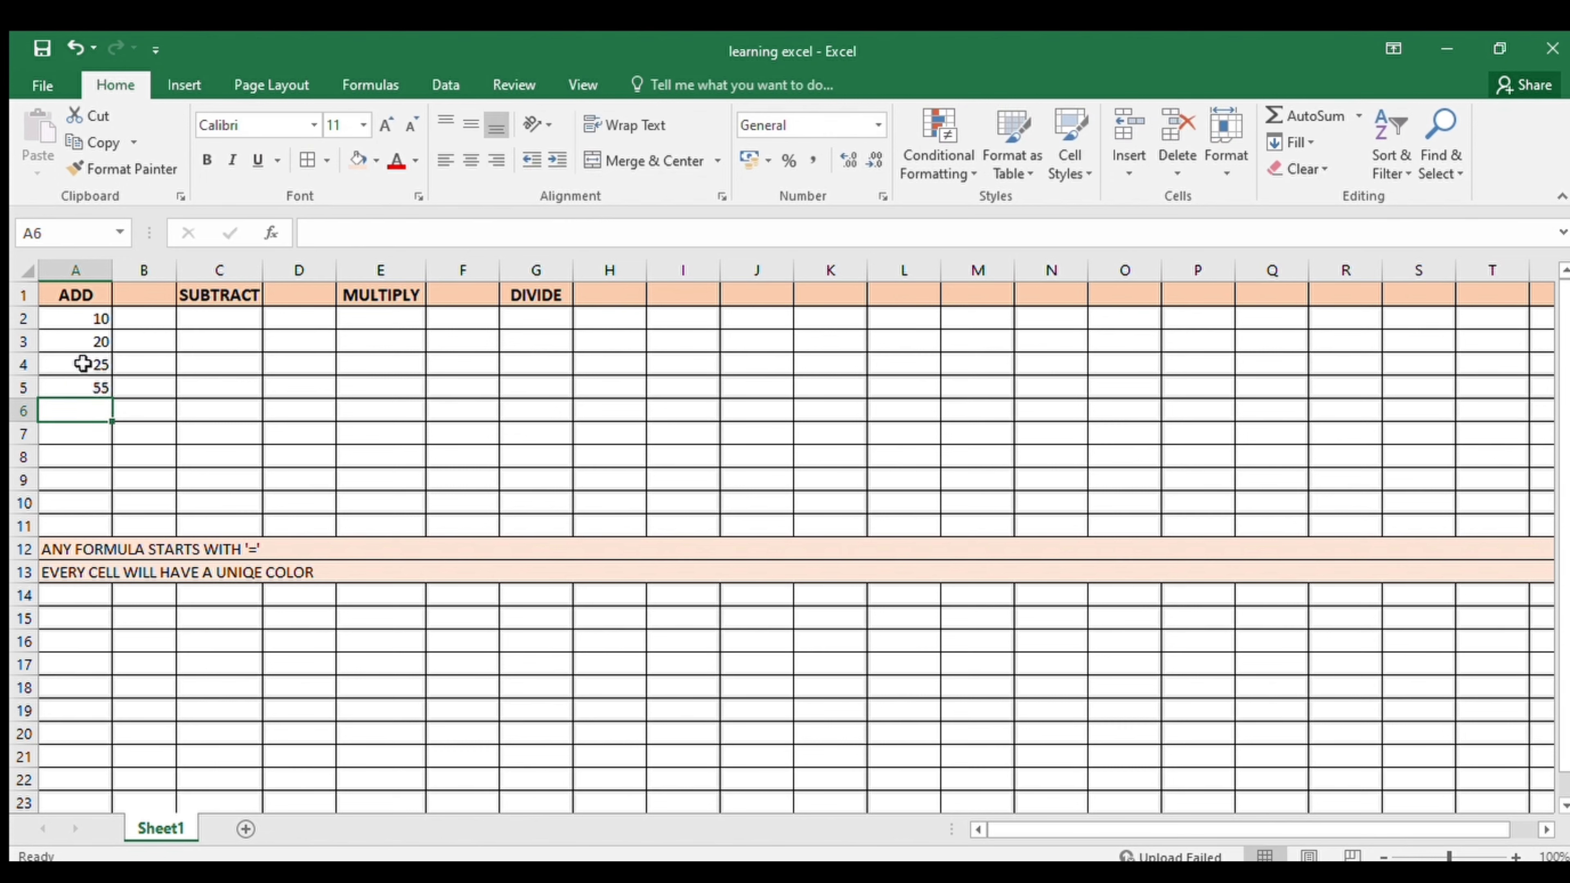
- Change the numbers in the ADD column, setting A3 to 50 and A2 to 22
drag(63, 317, 67, 365)
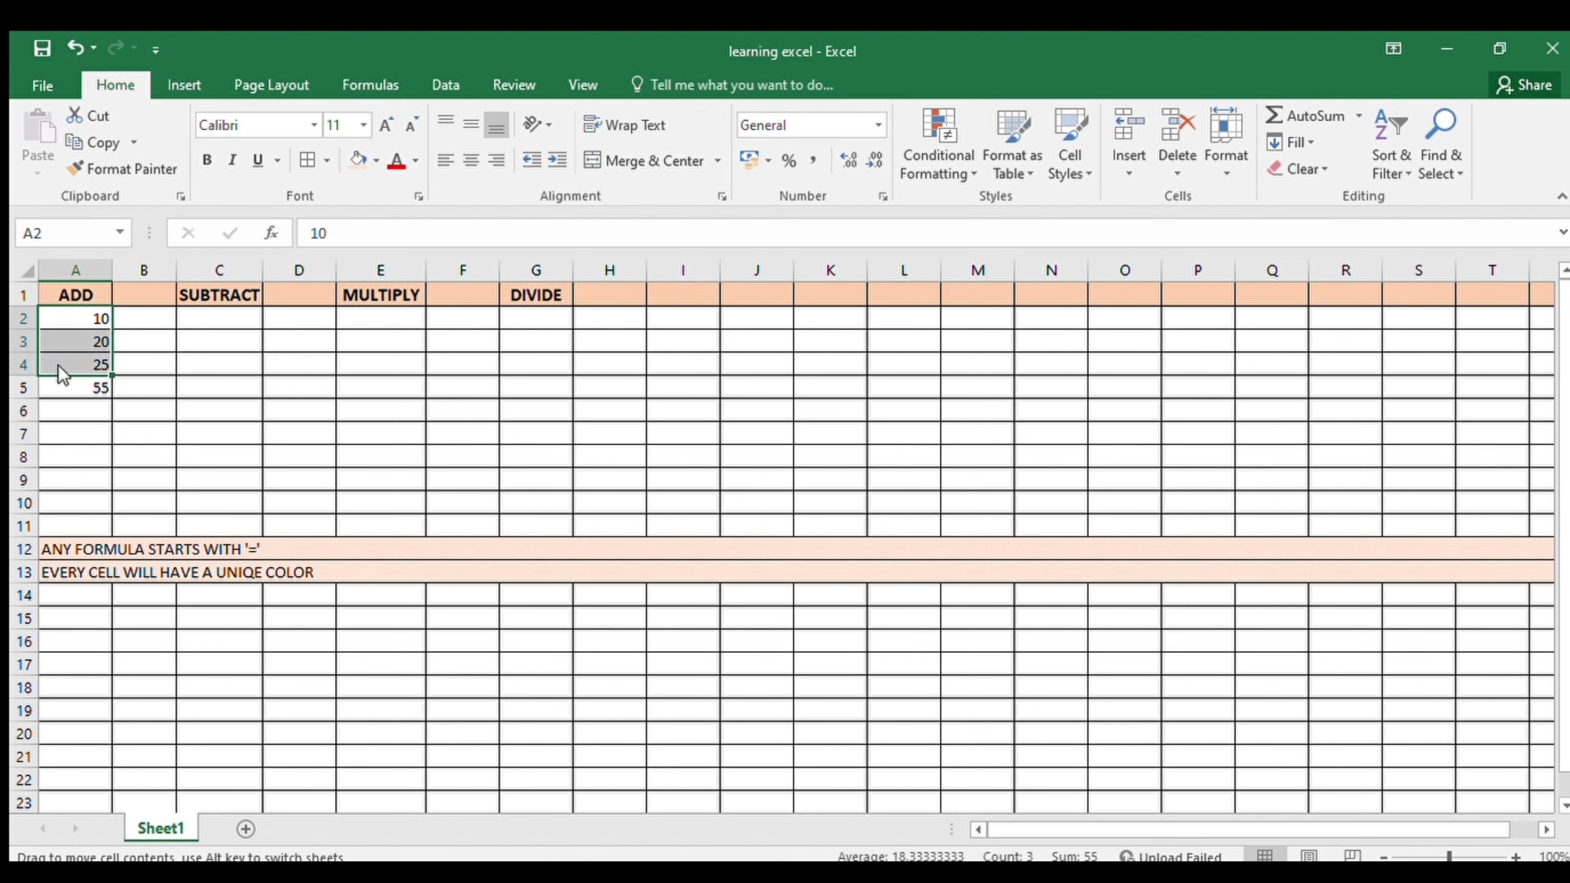
click(66, 341)
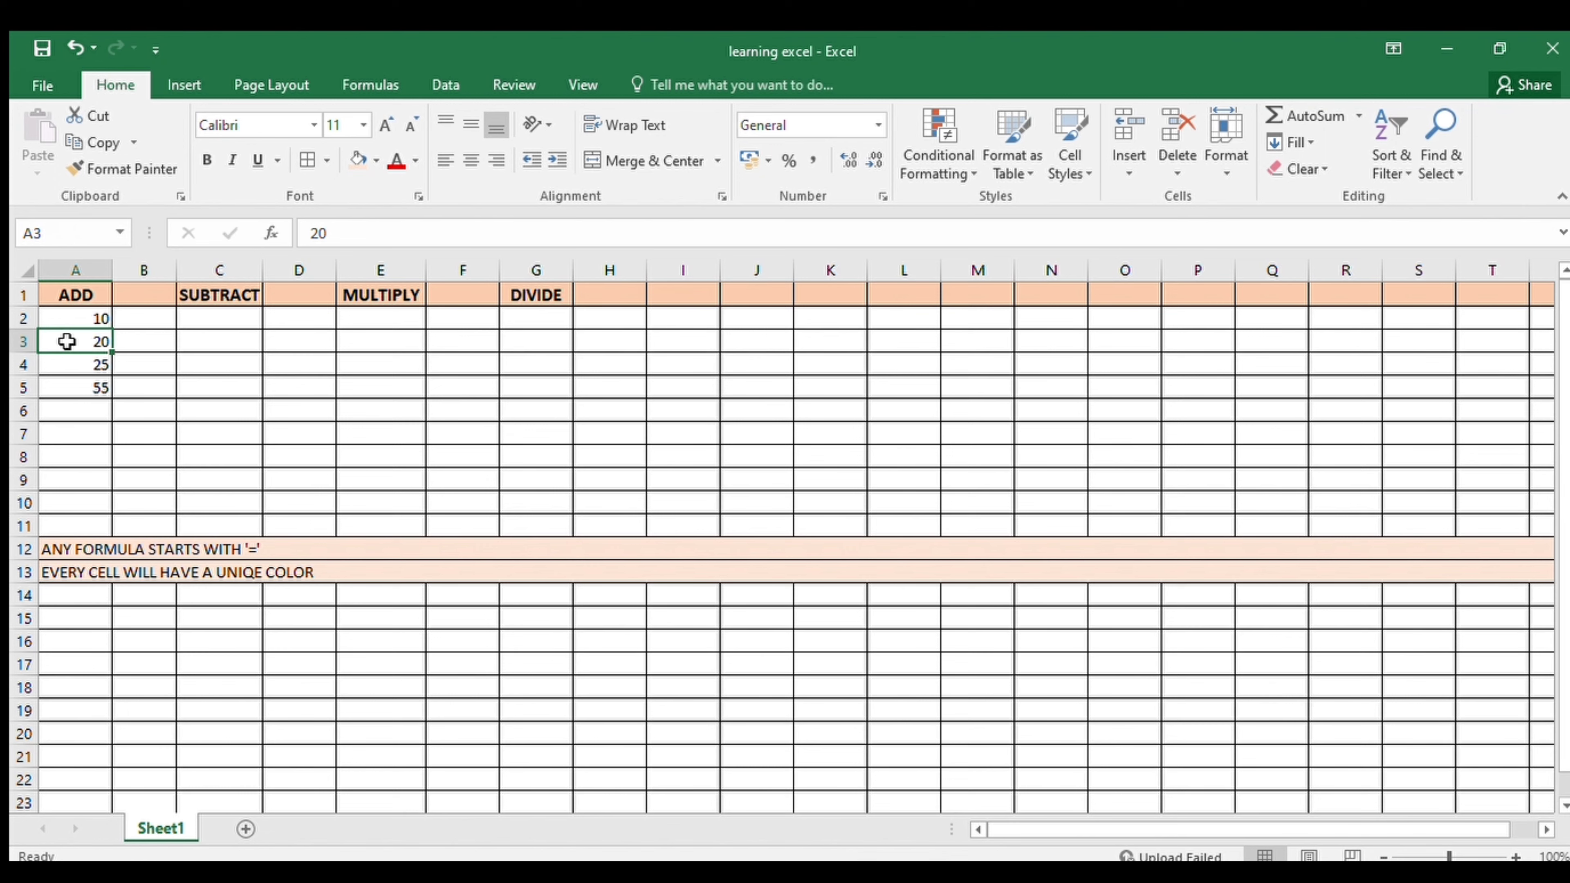
text(50)
key(Return)
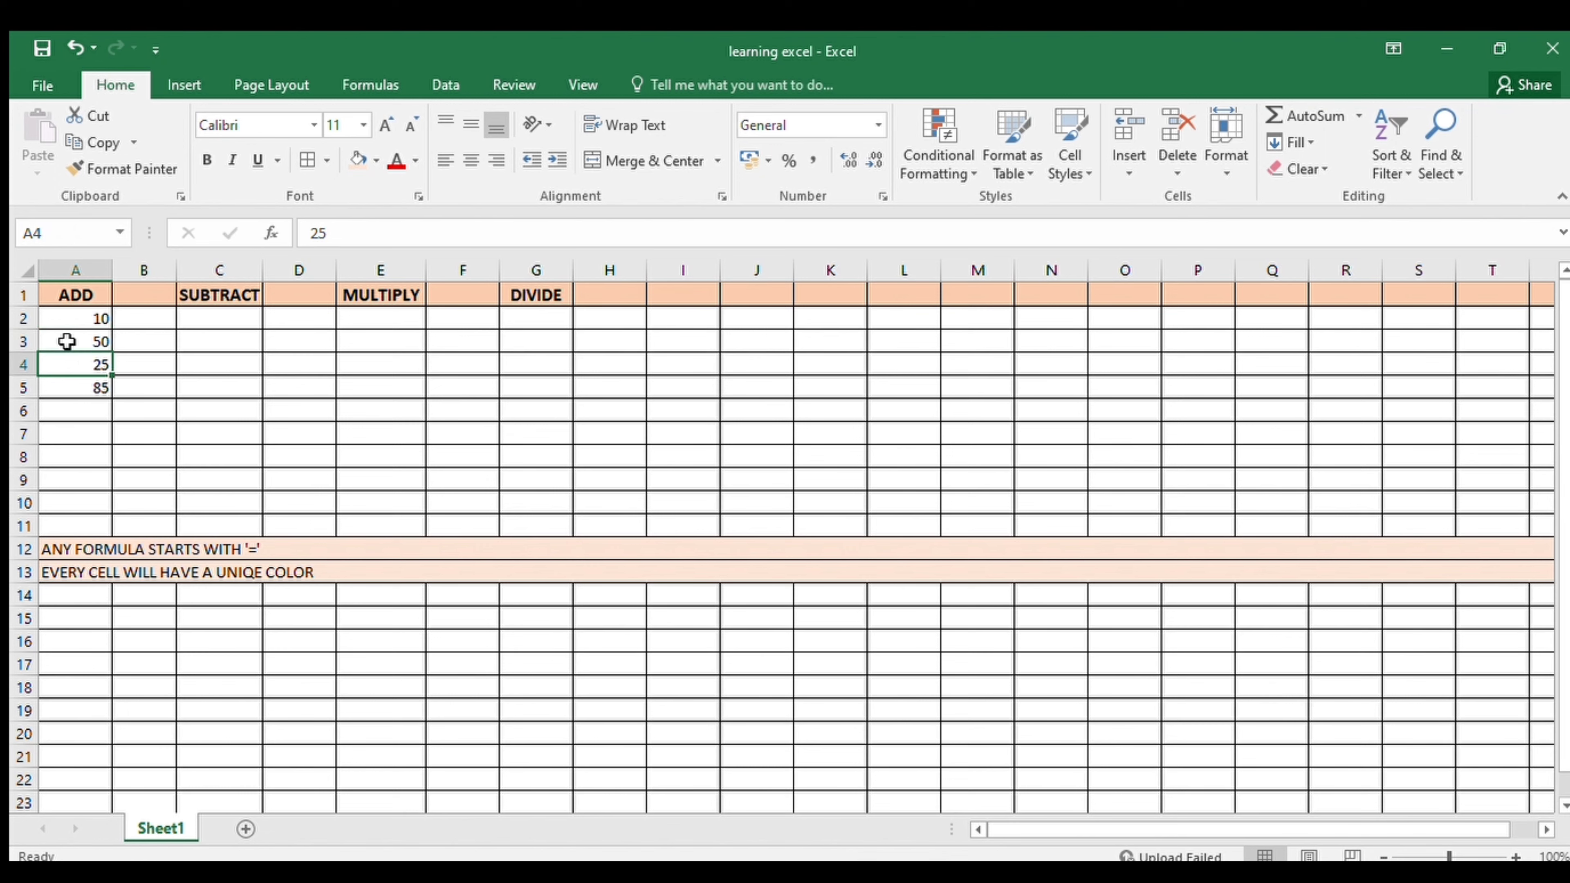
key(Up)
key(Up)
text(22)
key(Return)
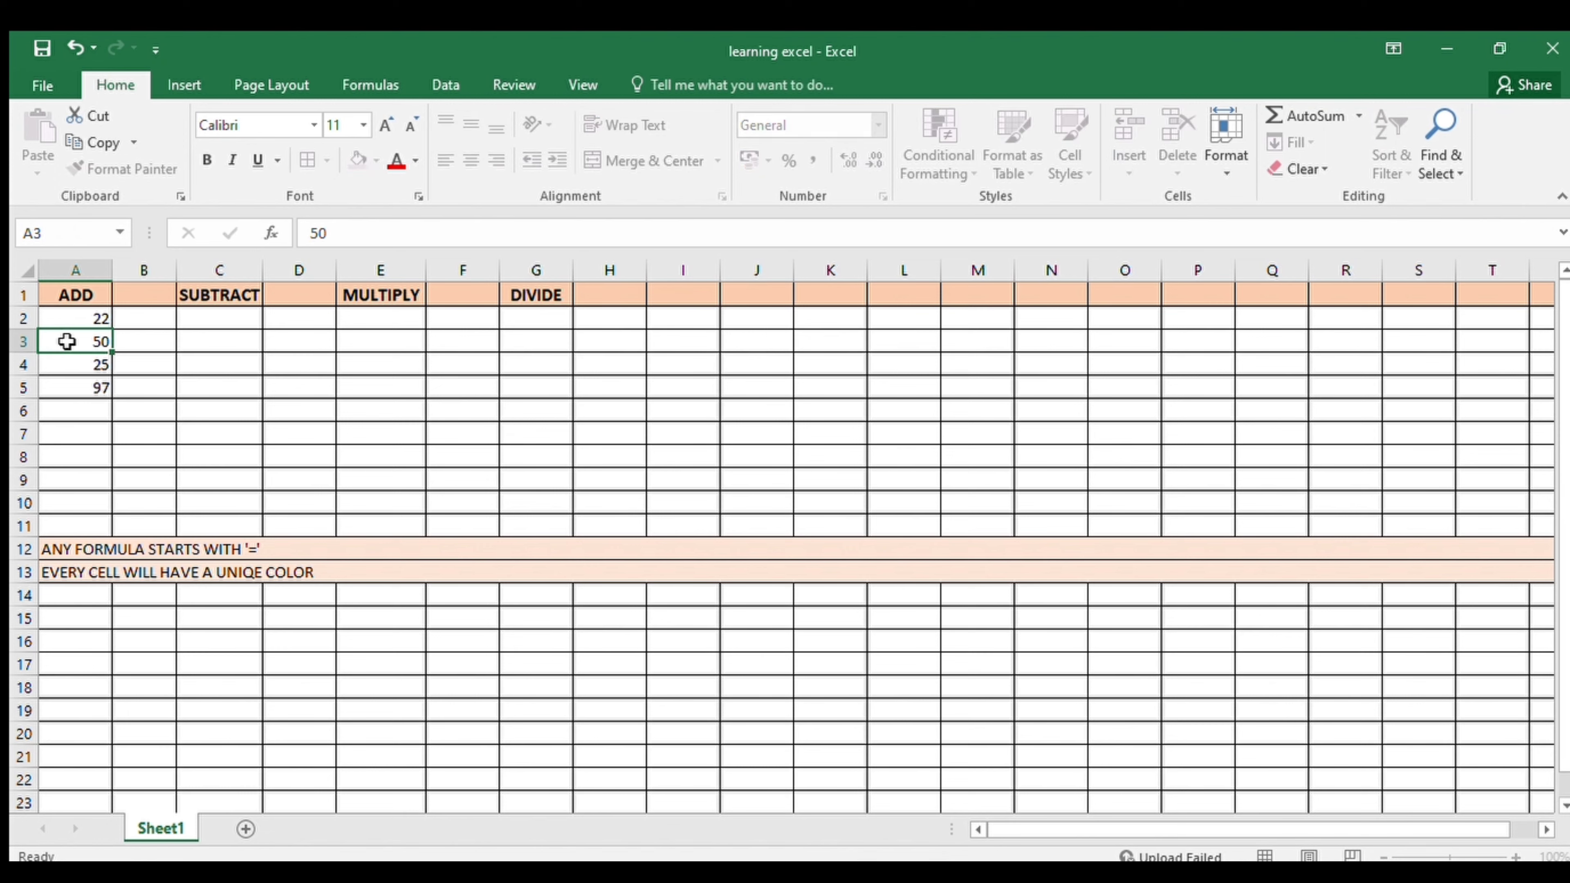
- Try the values 3 and 25 in cell A4 to test the addition formula
key(Down)
key(Down)
key(Up)
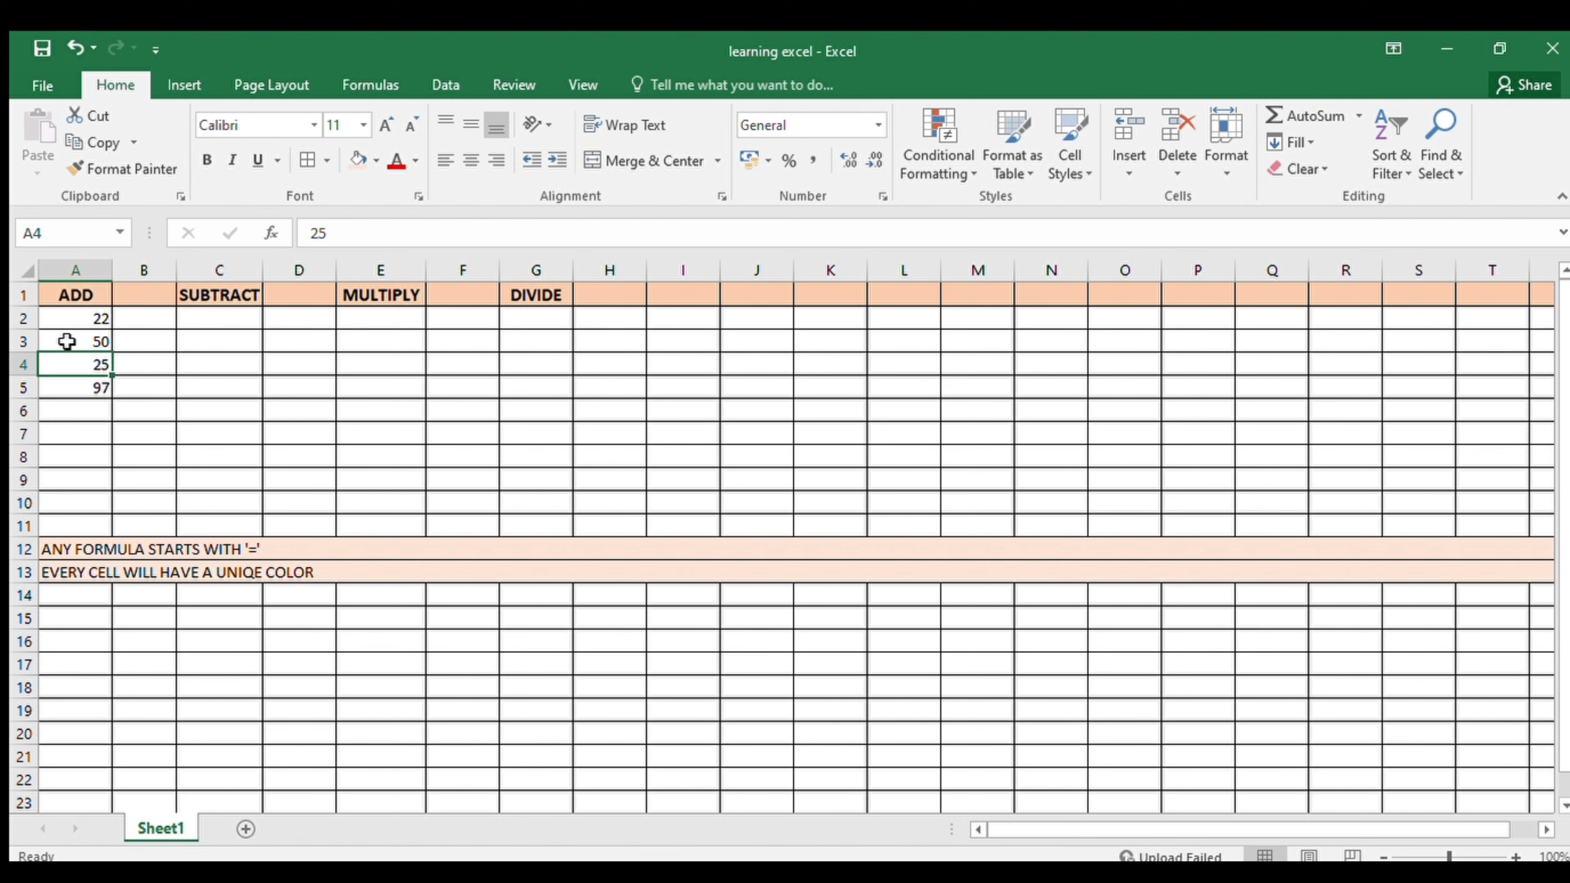
text(3)
key(Return)
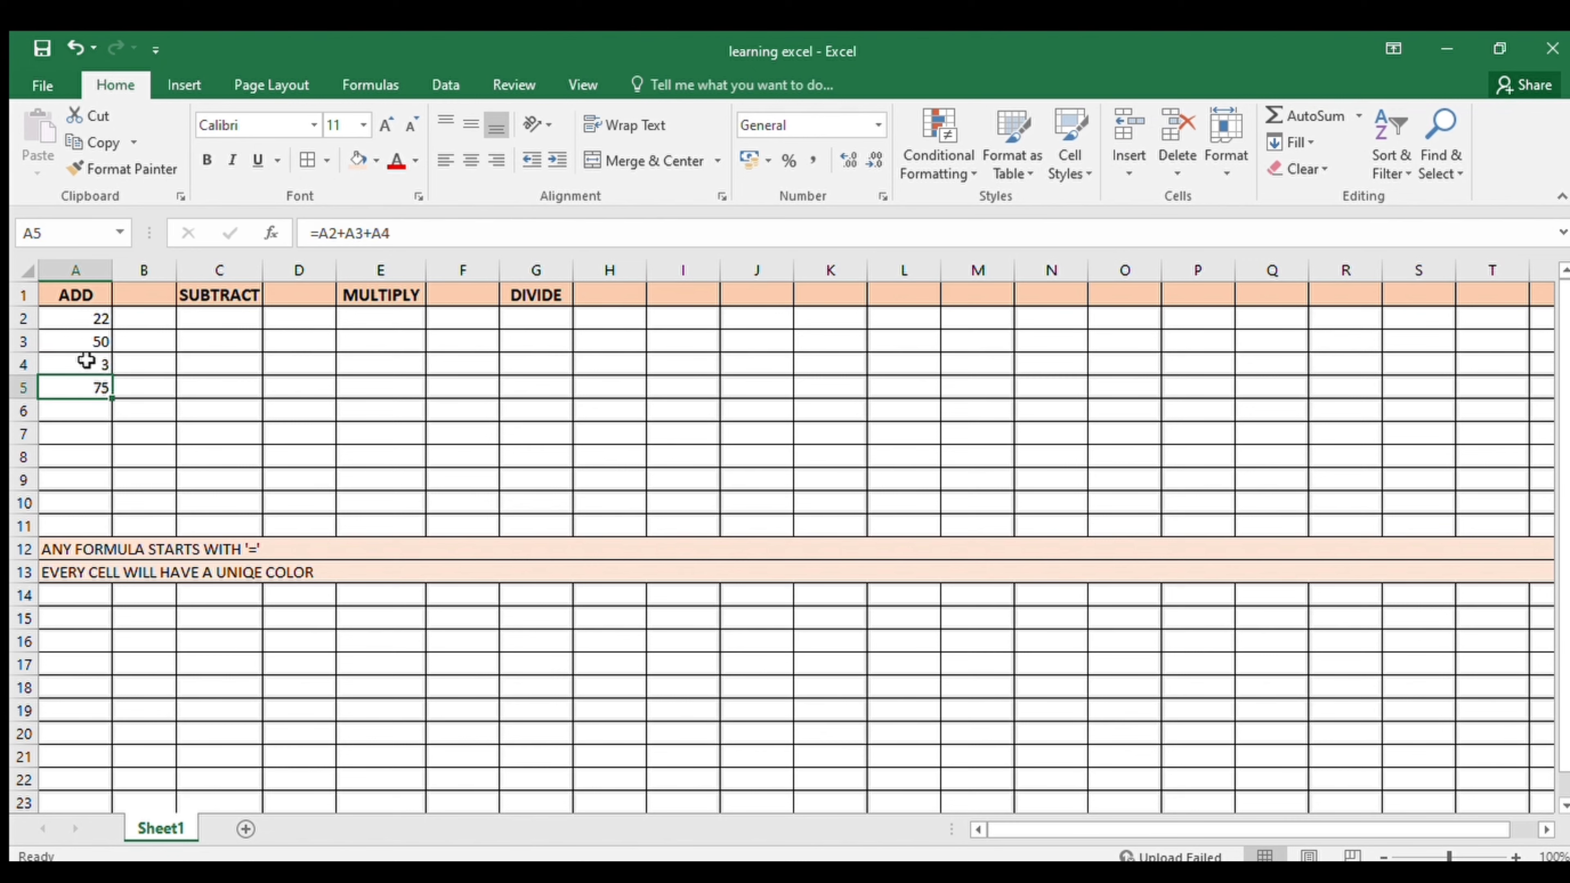
click(85, 359)
text(25)
key(Return)
- Set cell A4 in the ADD column to 27
click(85, 359)
text(27)
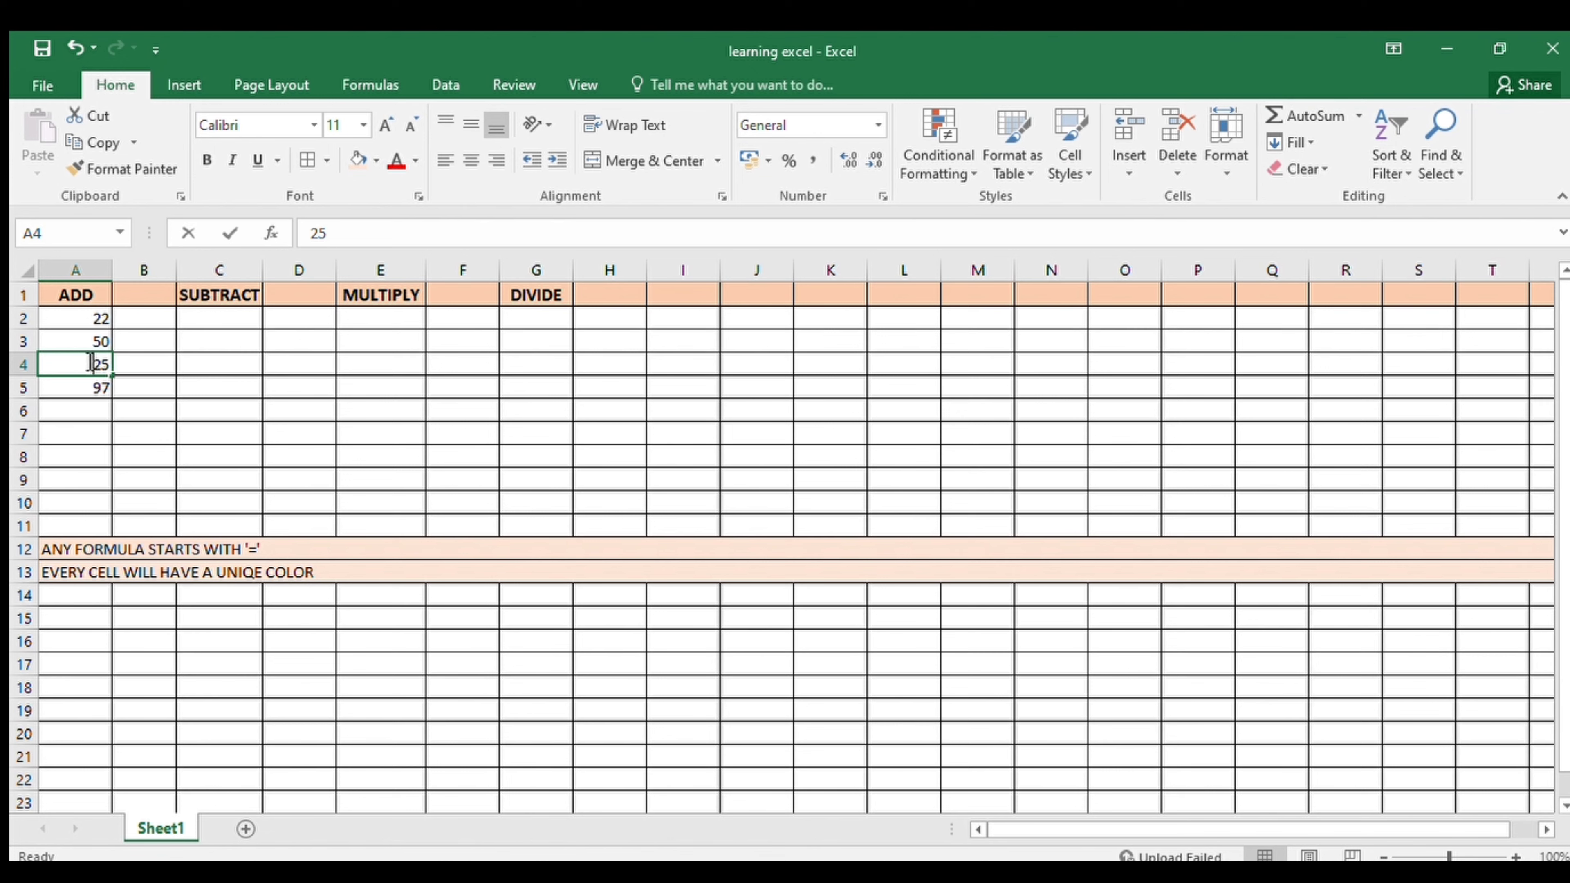
key(Return)
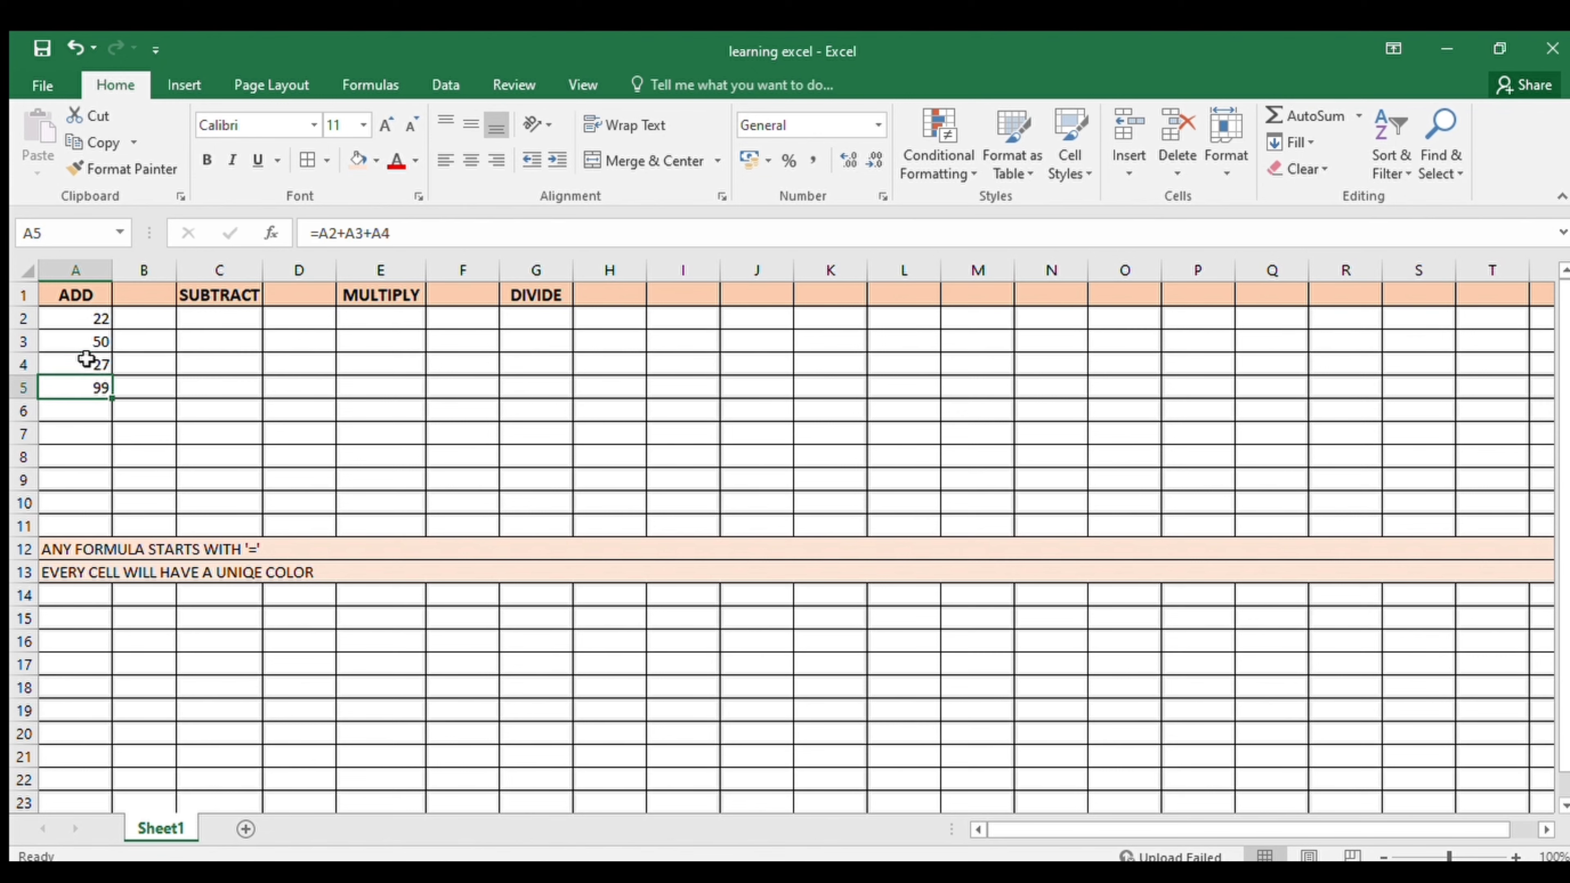
- Enter 22 in C2 and 50 in C3 under the SUBTRACT heading
click(210, 319)
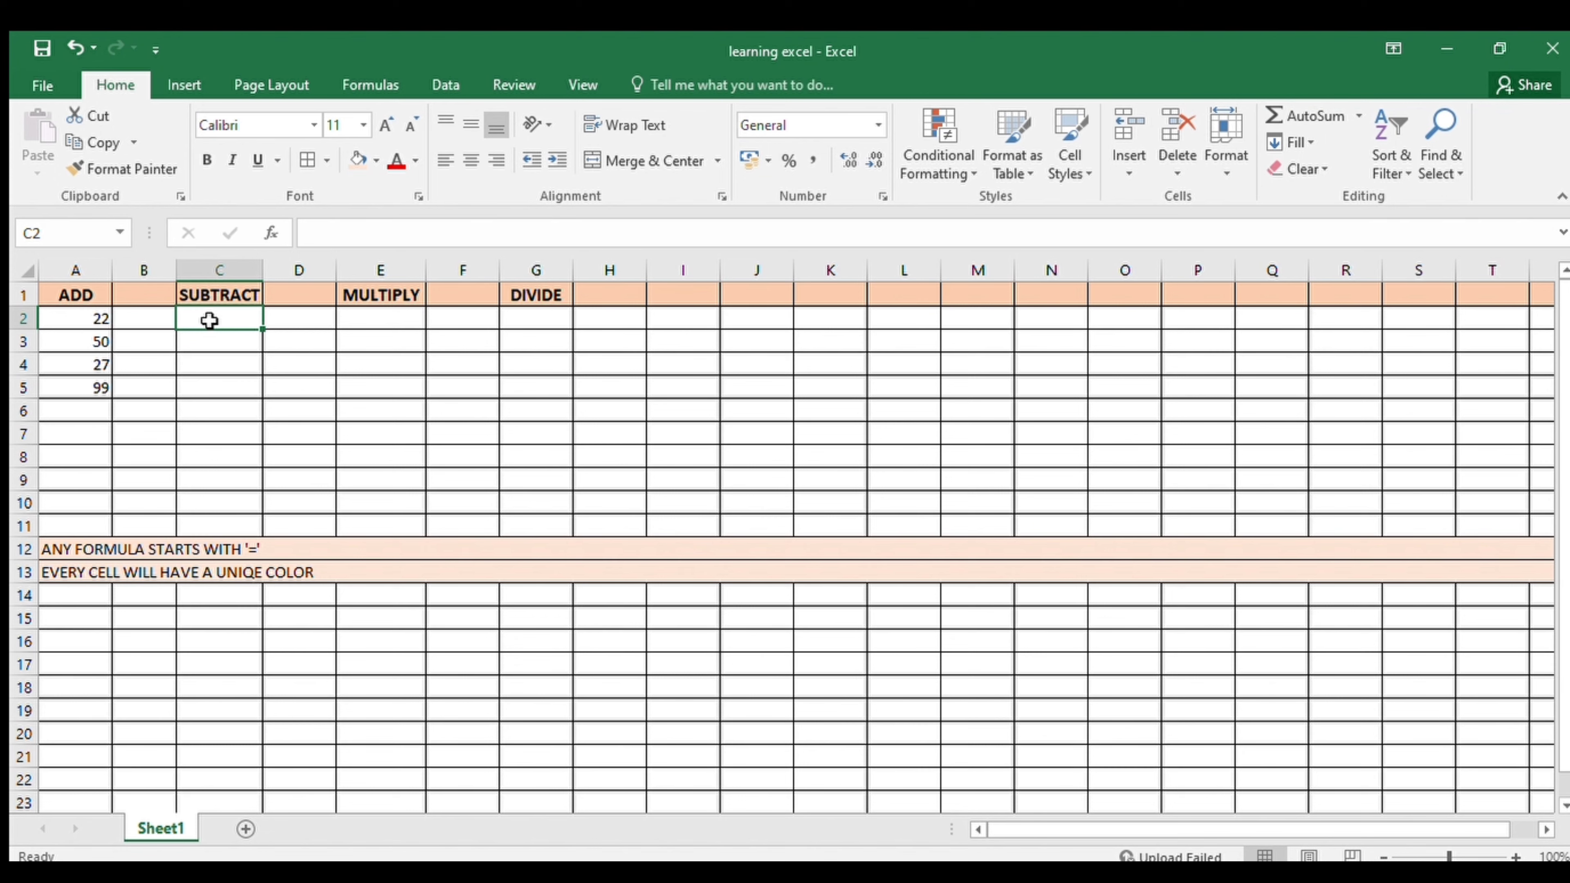
text(22)
key(Return)
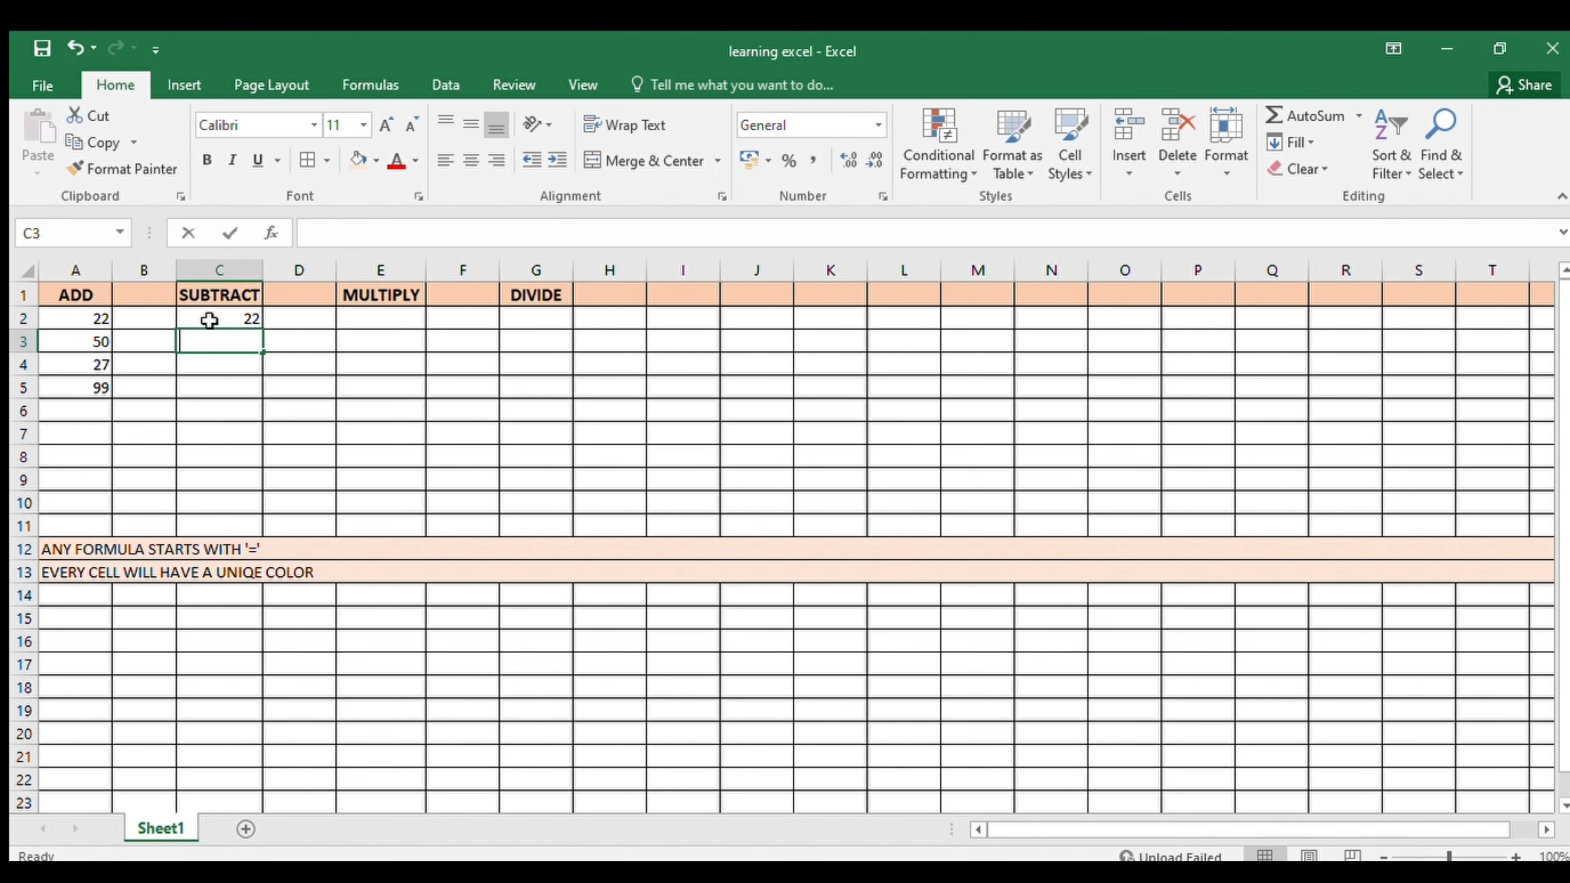
text(50)
key(Return)
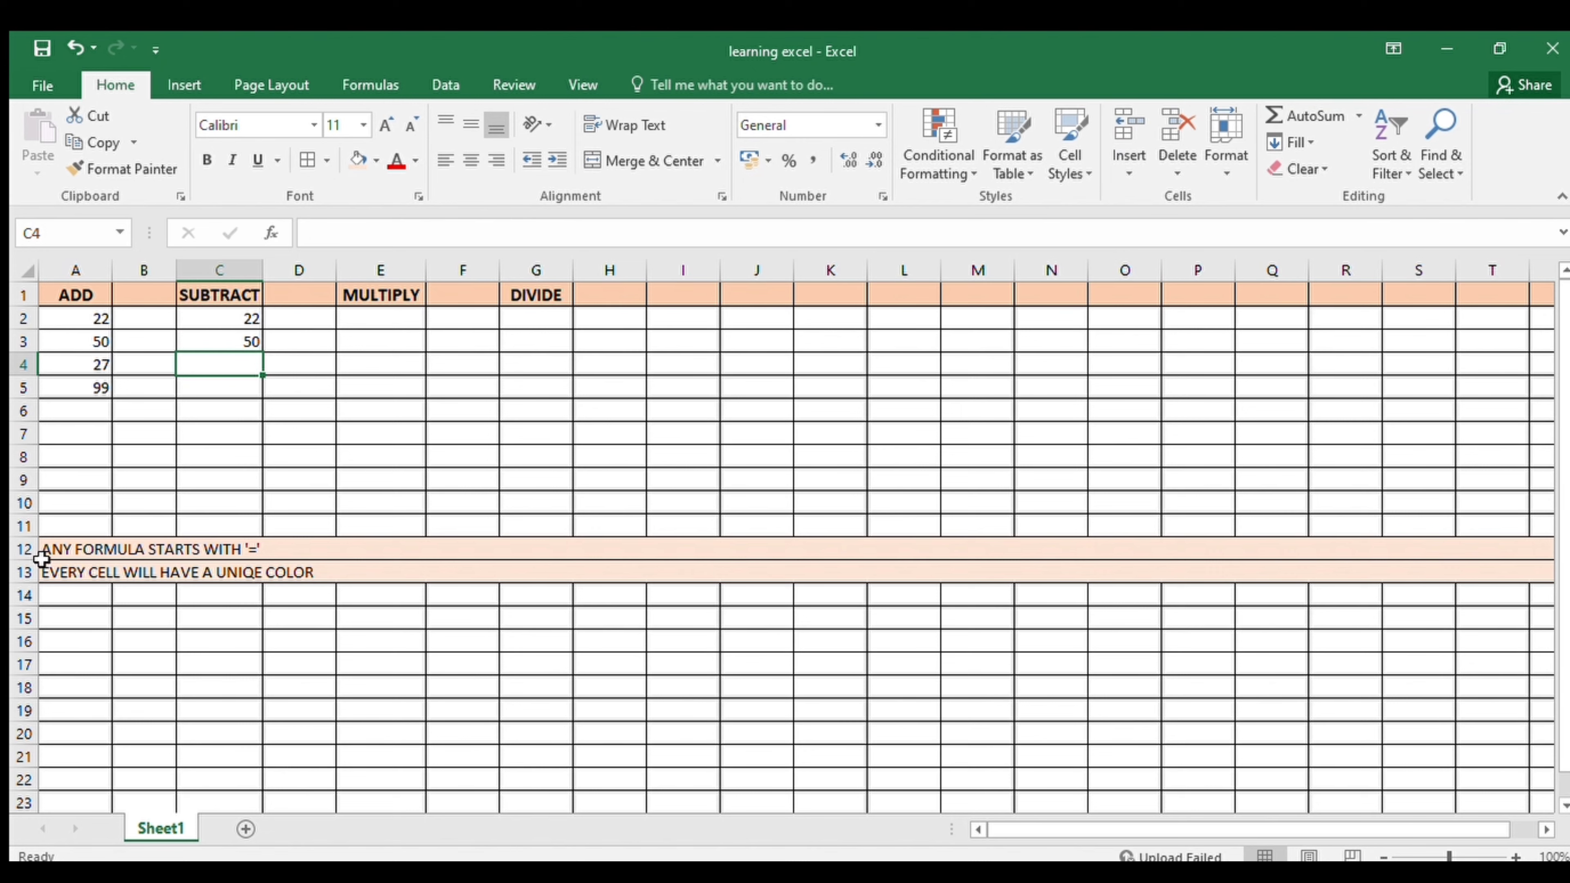
- Open the row 12 note about starting formulas with '=' and highlight its full text
double_click(278, 548)
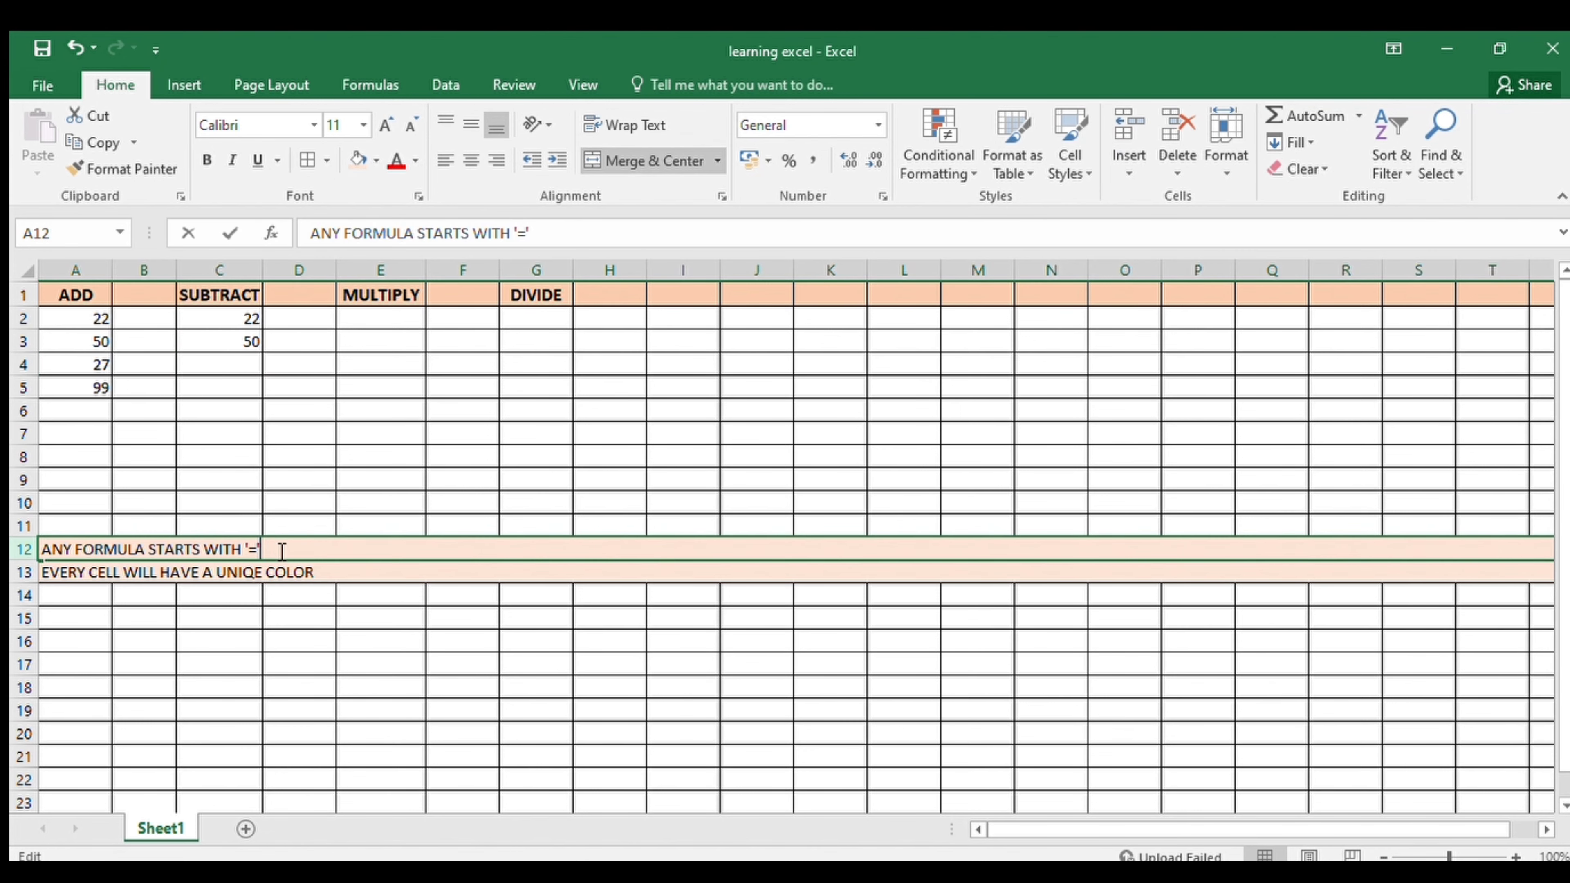
drag(128, 572, 39, 550)
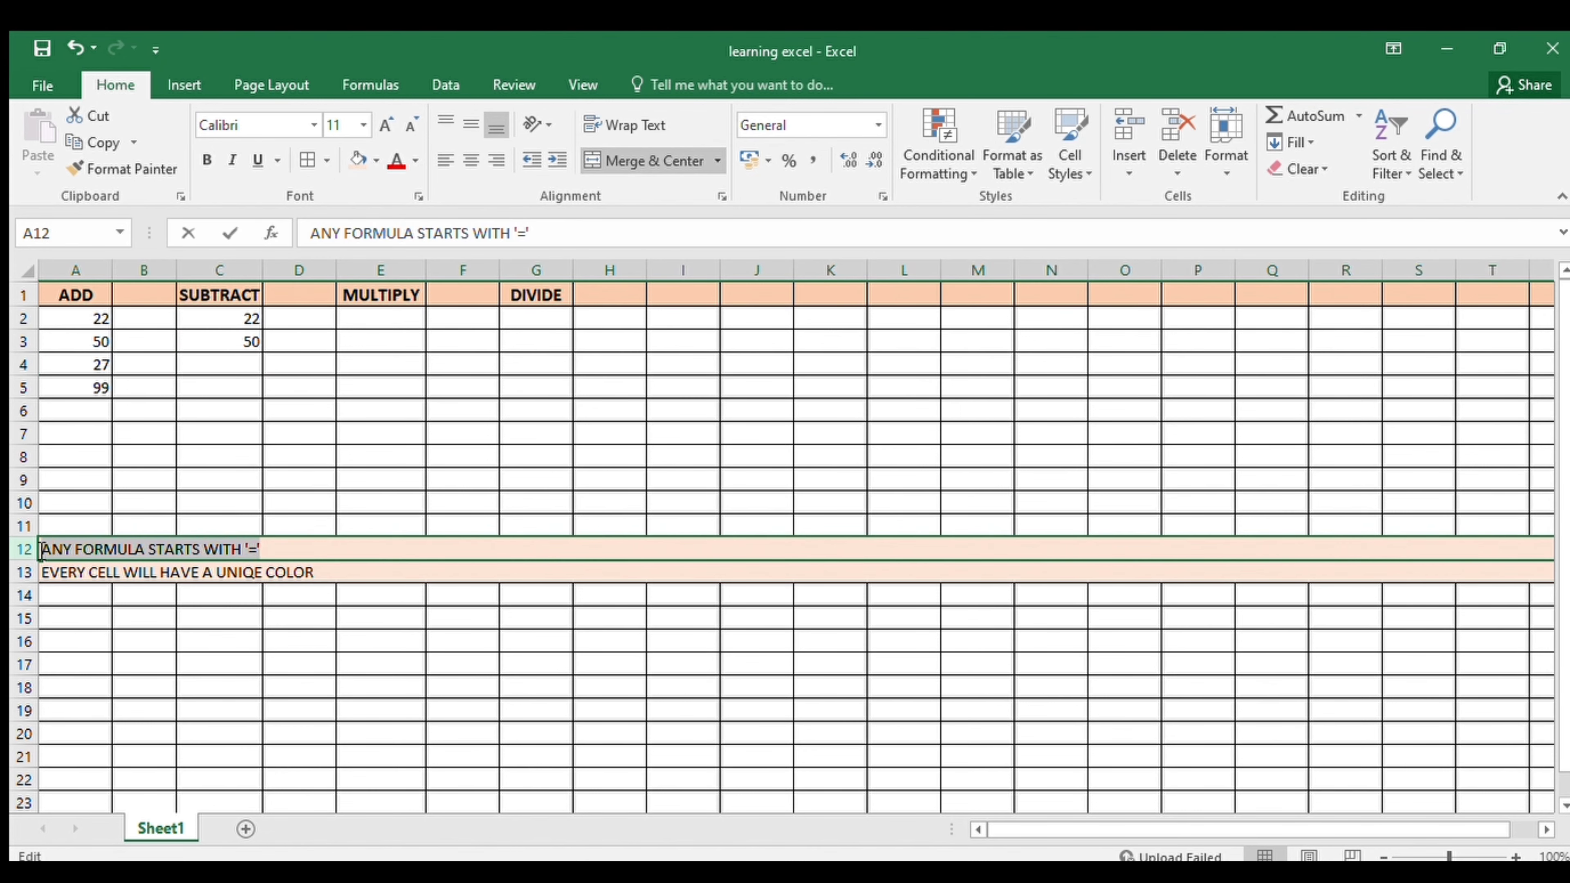
- Subtract C3 from C2 in cell C4 with the formula =C2-C3
click(245, 364)
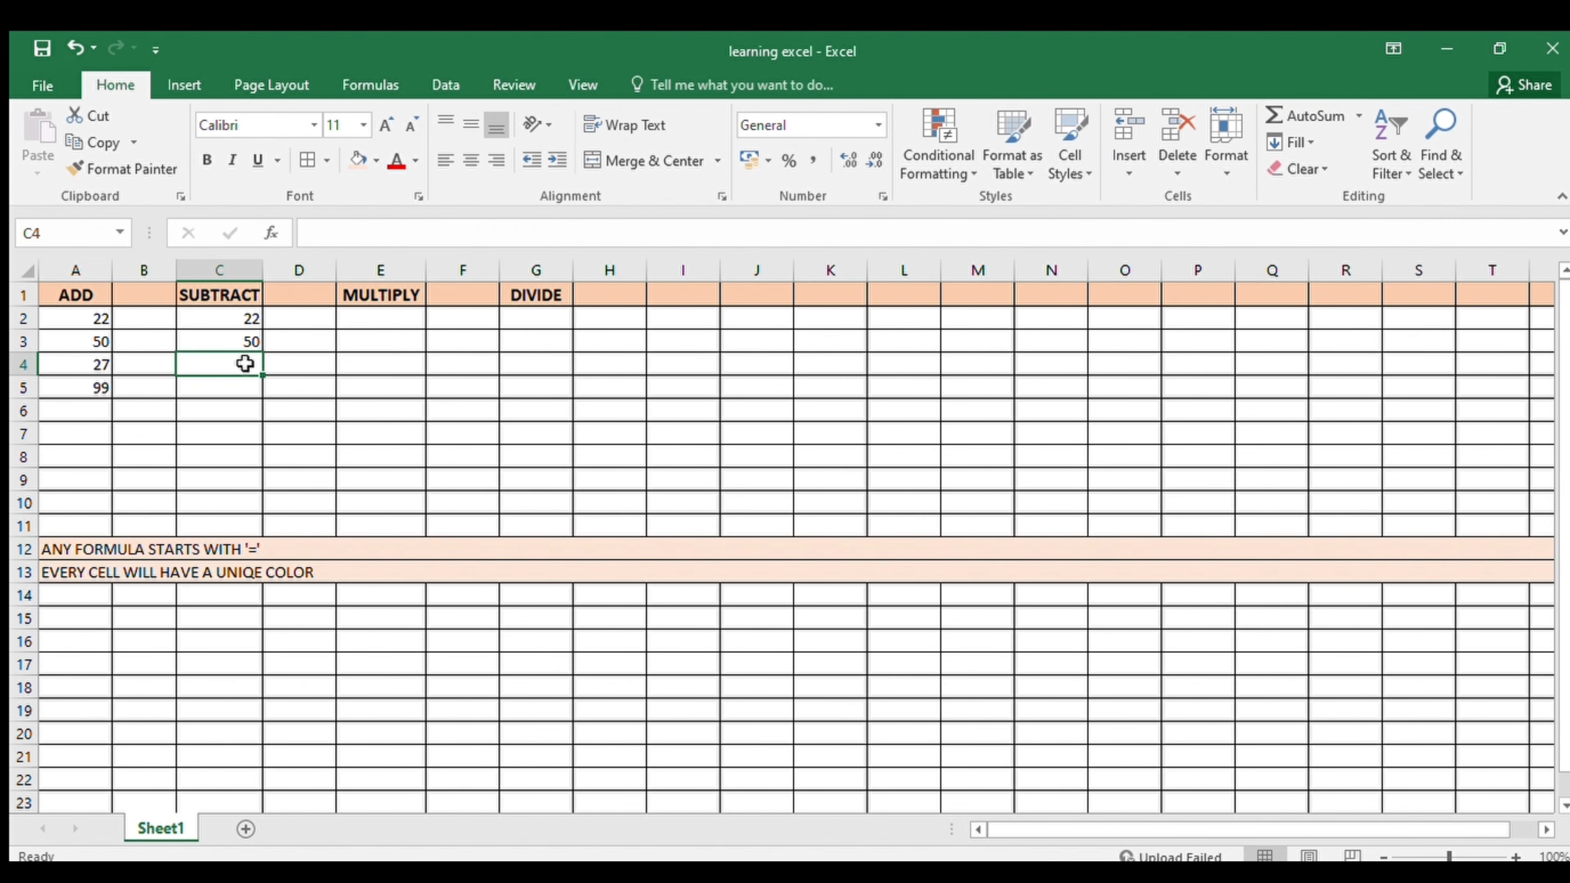
text(=)
click(243, 317)
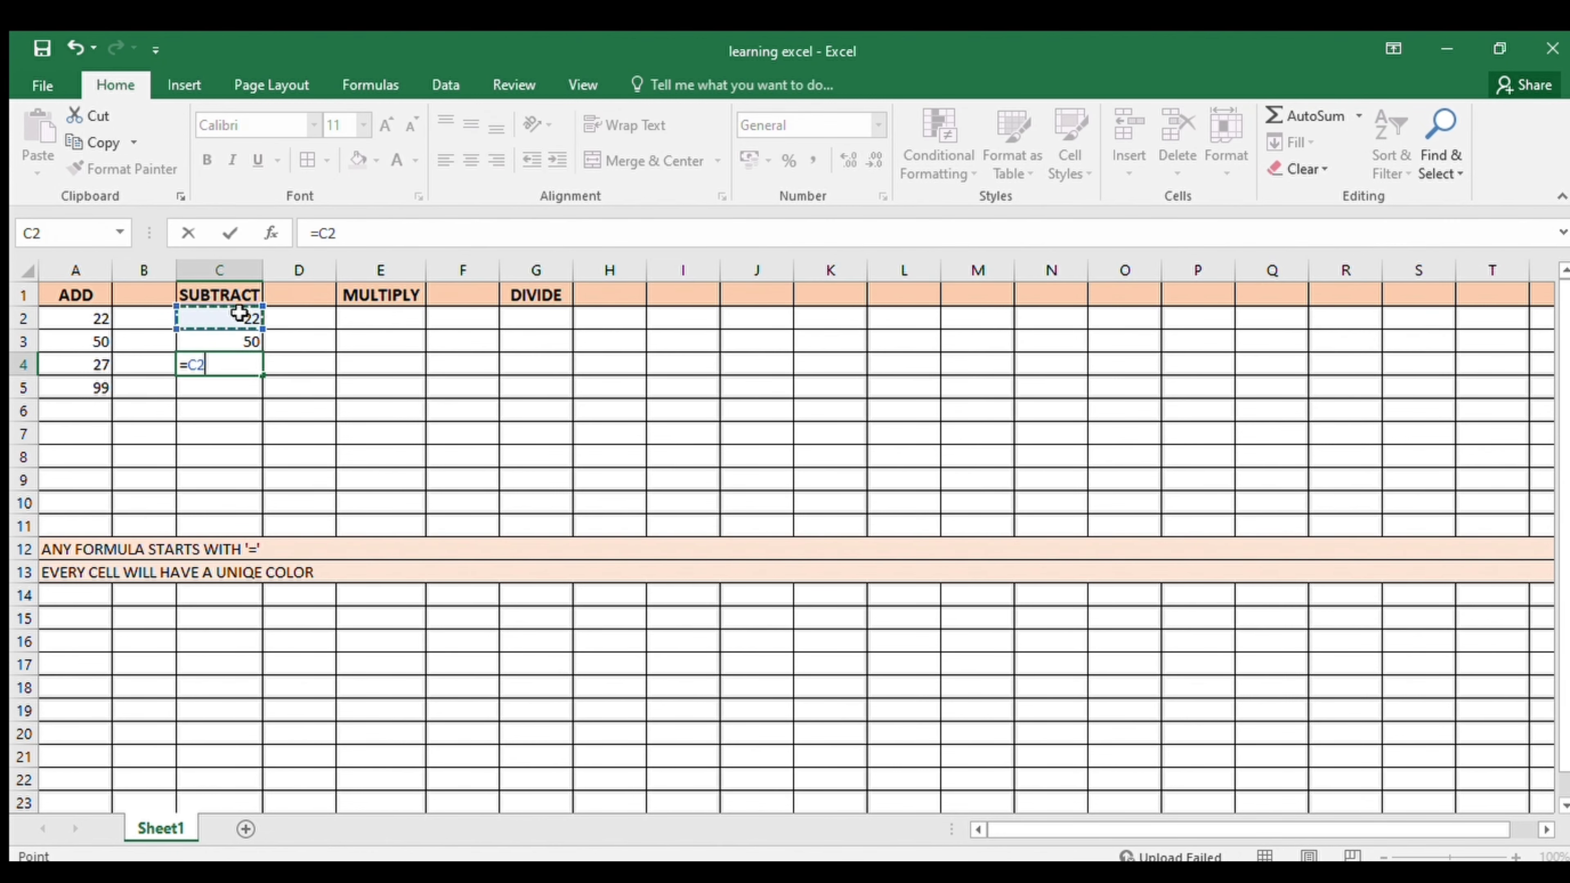
text(-)
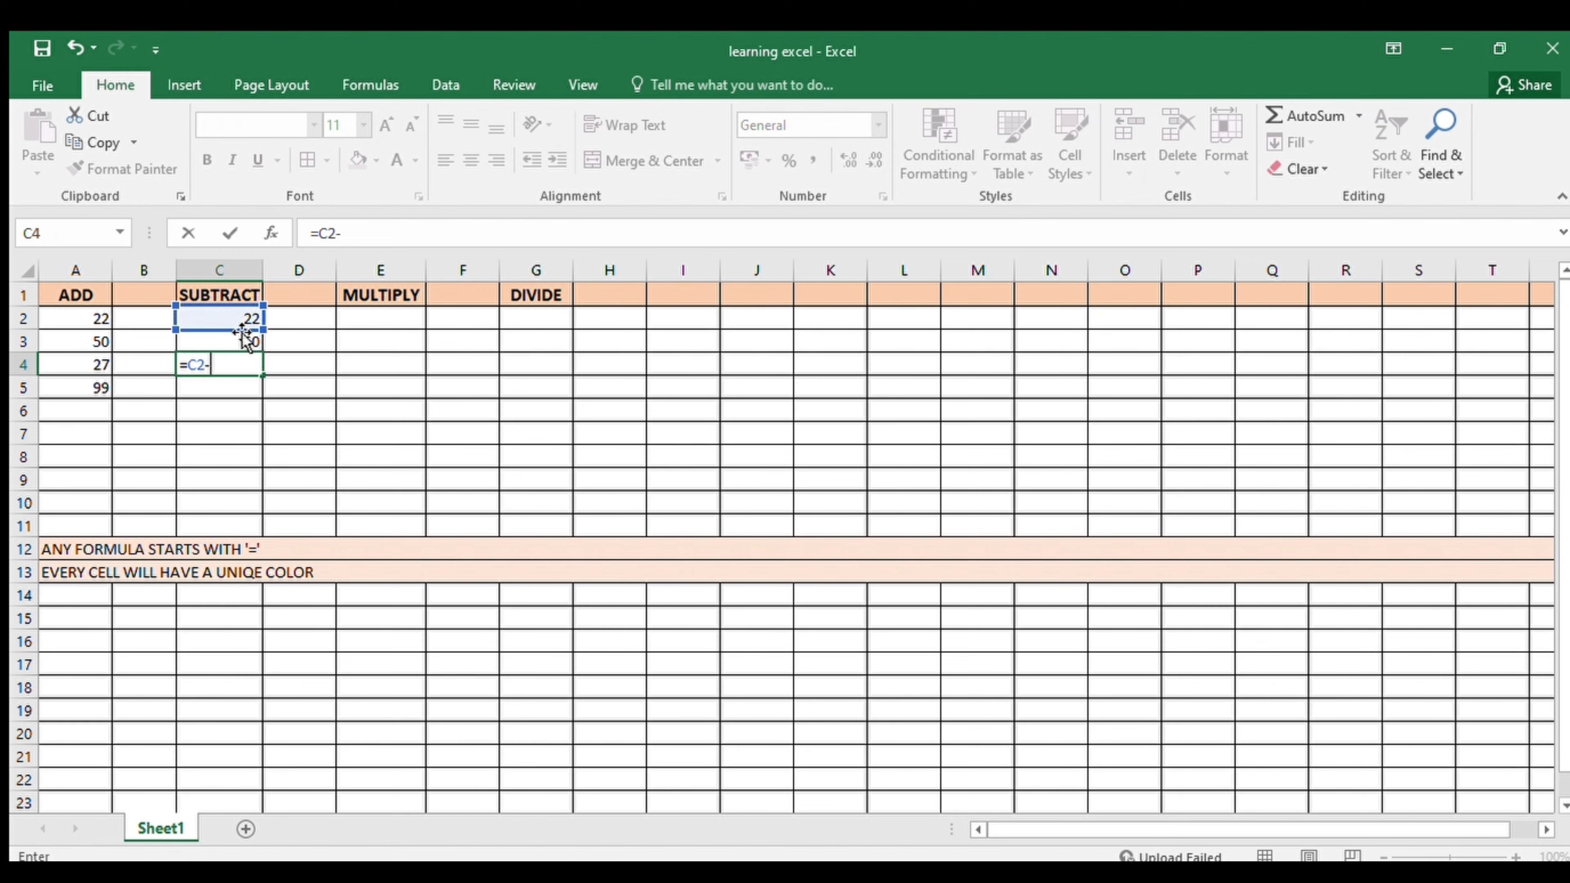
click(239, 340)
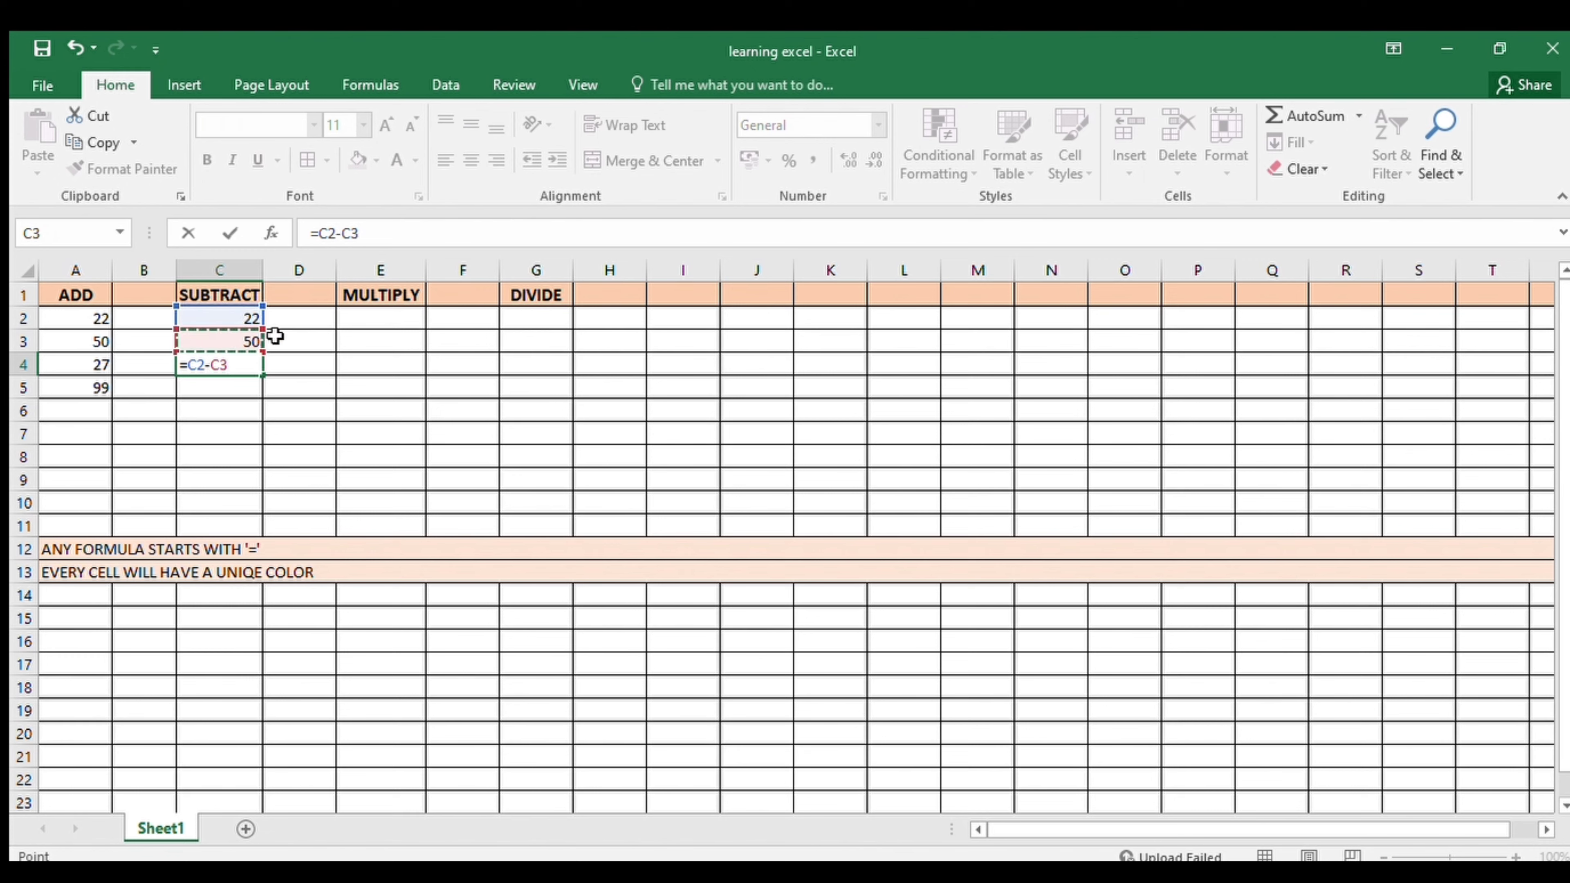
key(Return)
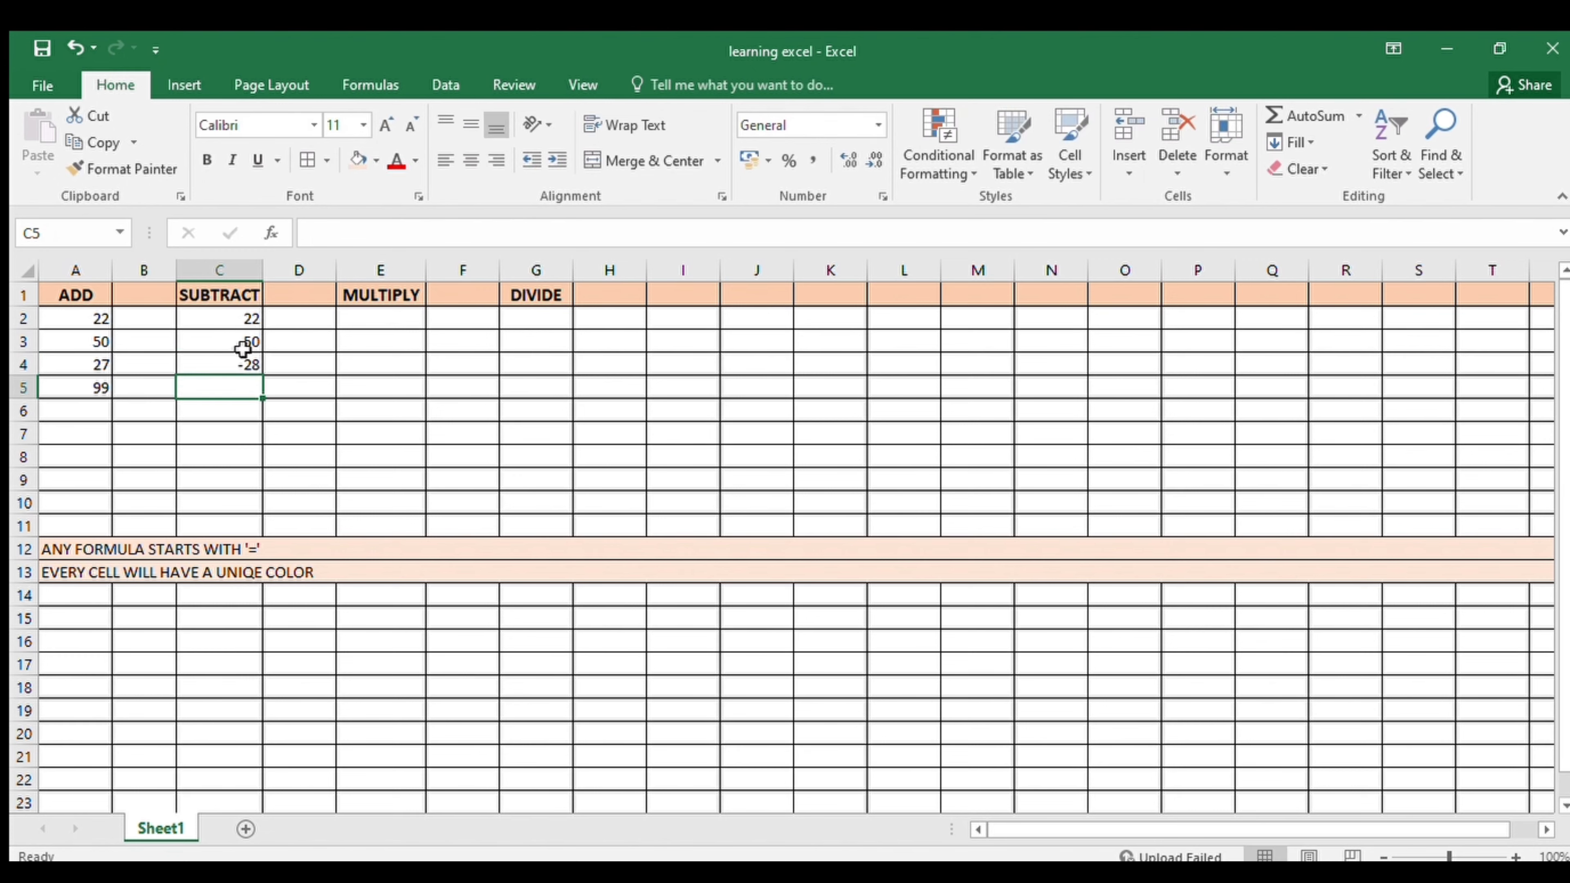
- Replace the formula in cell C4 with =C3-C2 to reverse the subtraction order
click(242, 367)
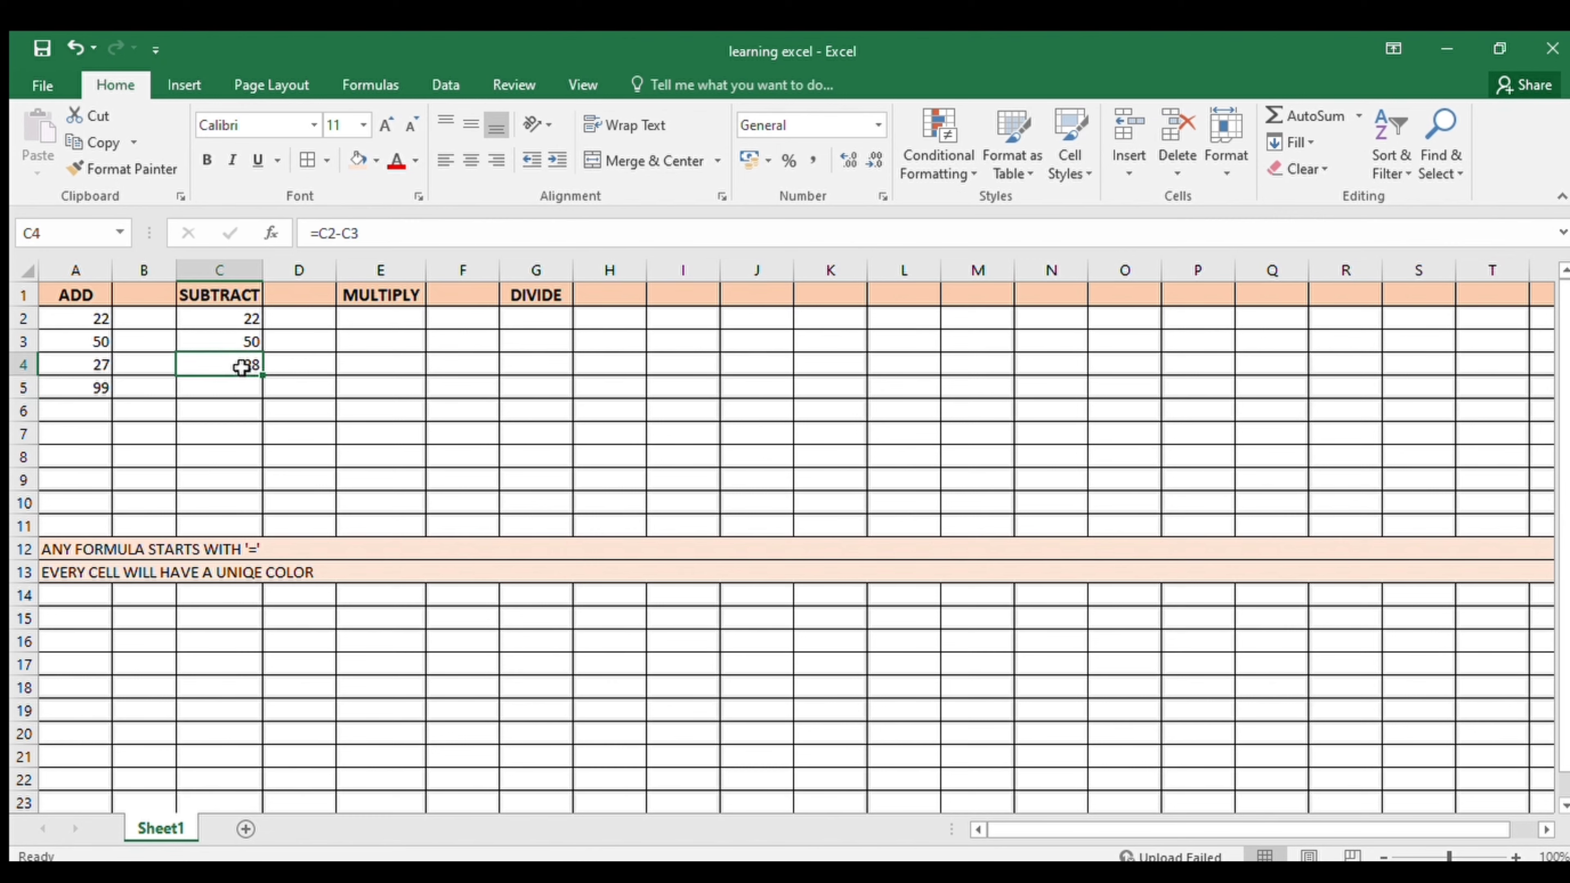
key(BackSpace)
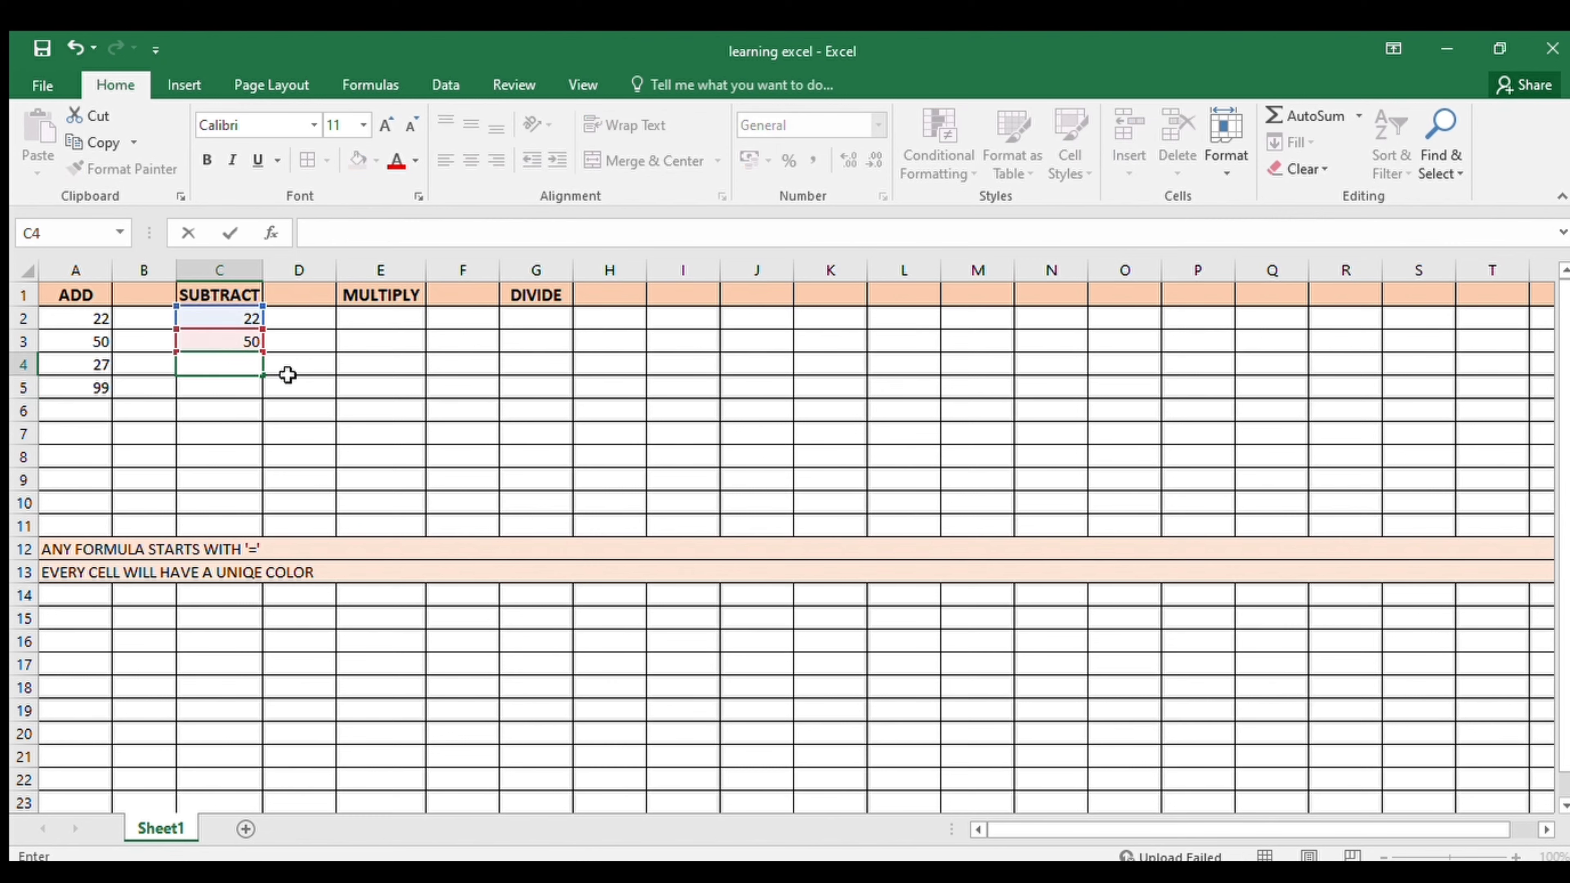
text(=)
click(235, 343)
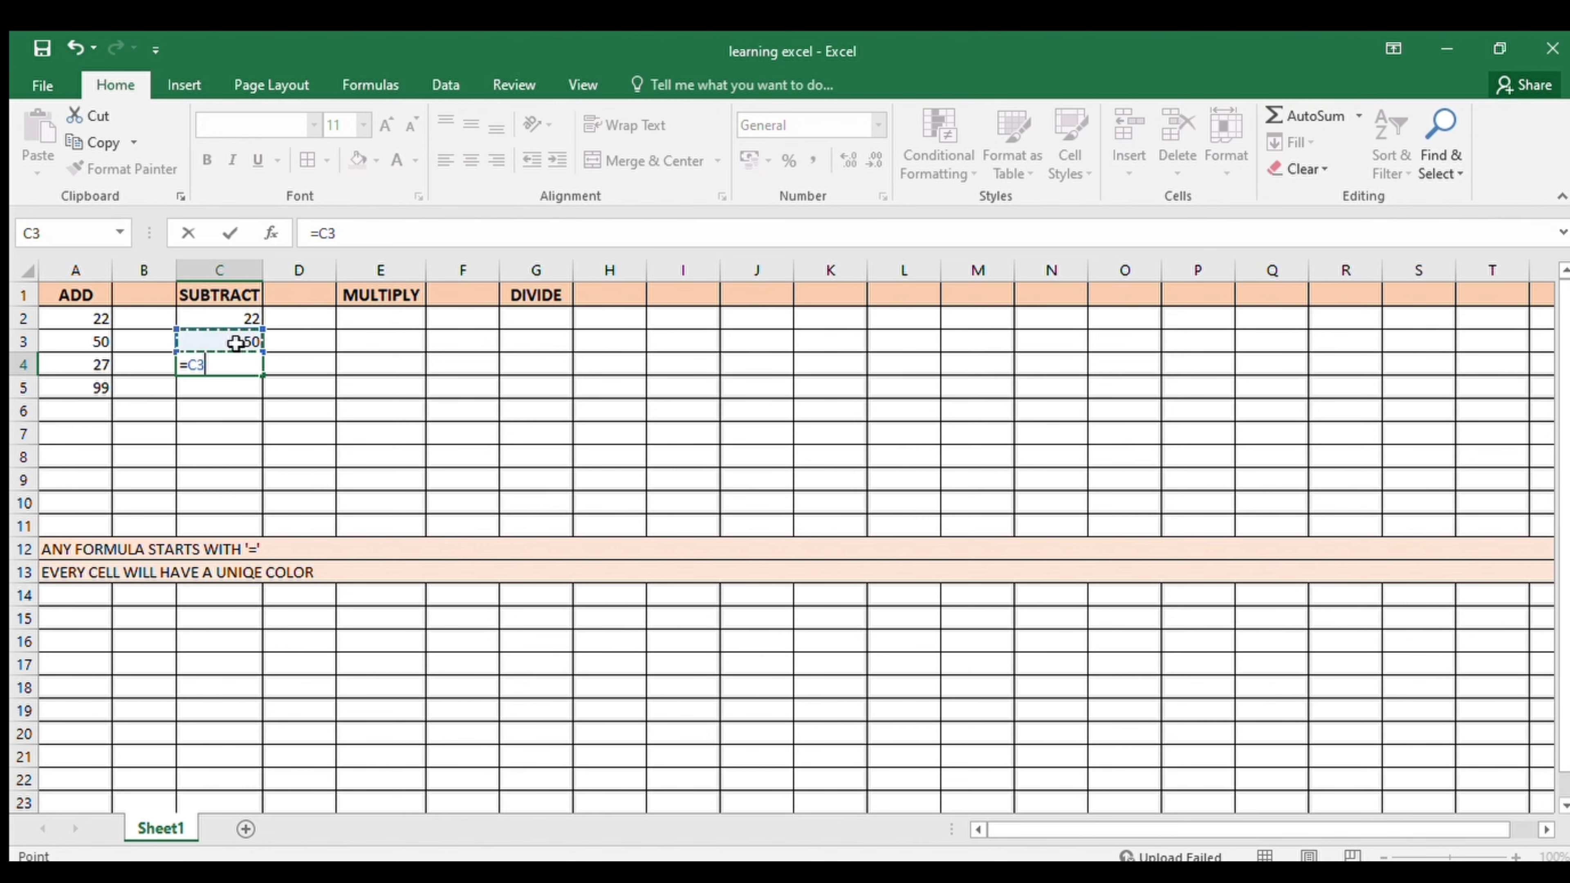
text(-)
click(221, 318)
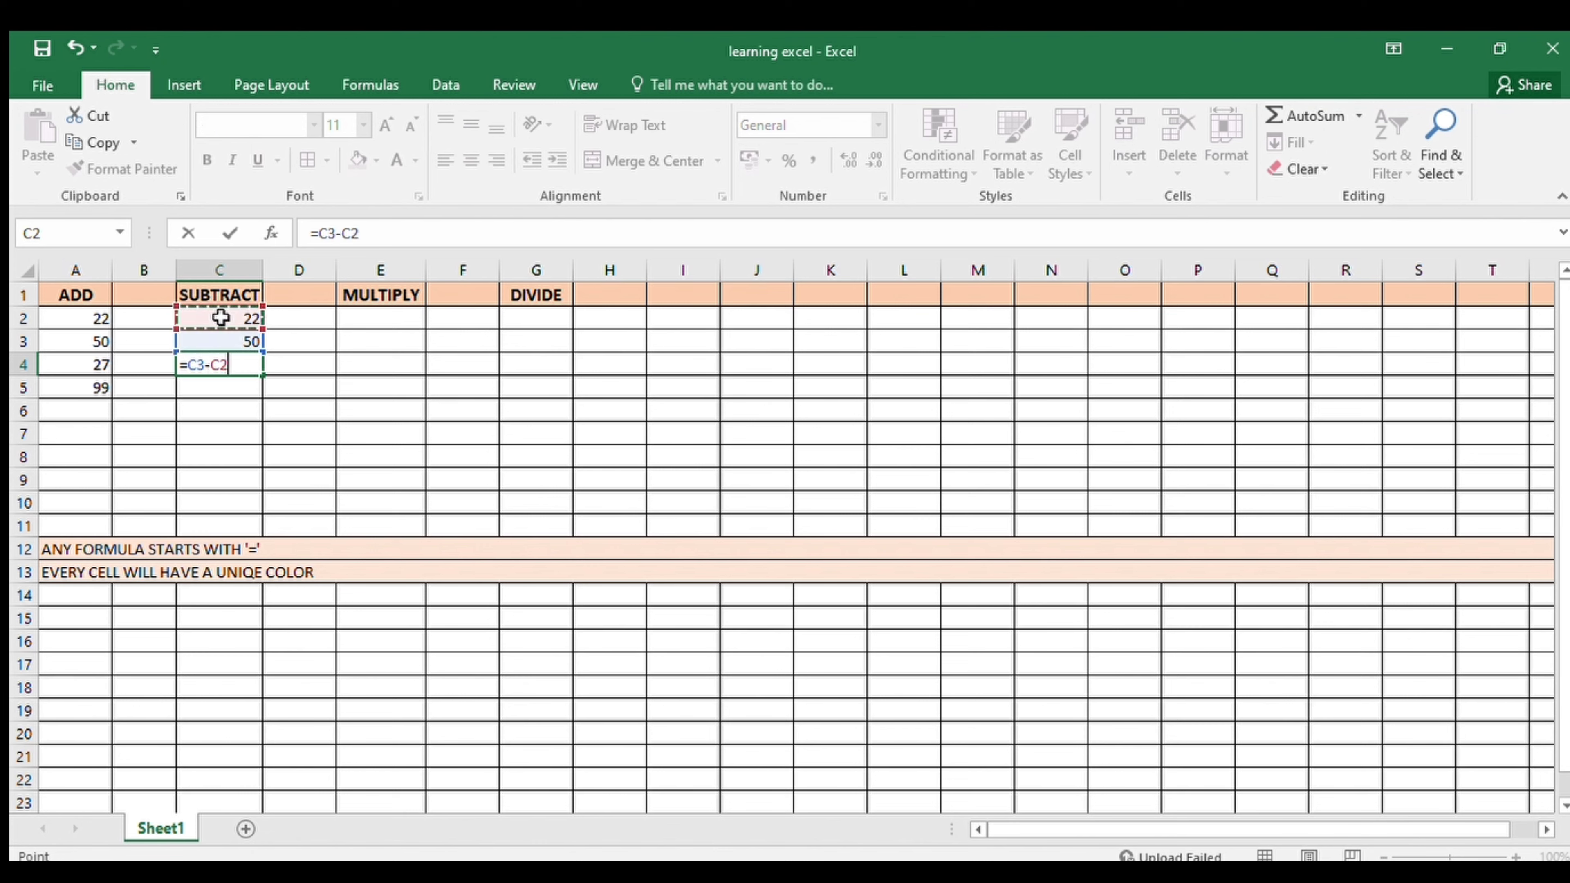
key(Return)
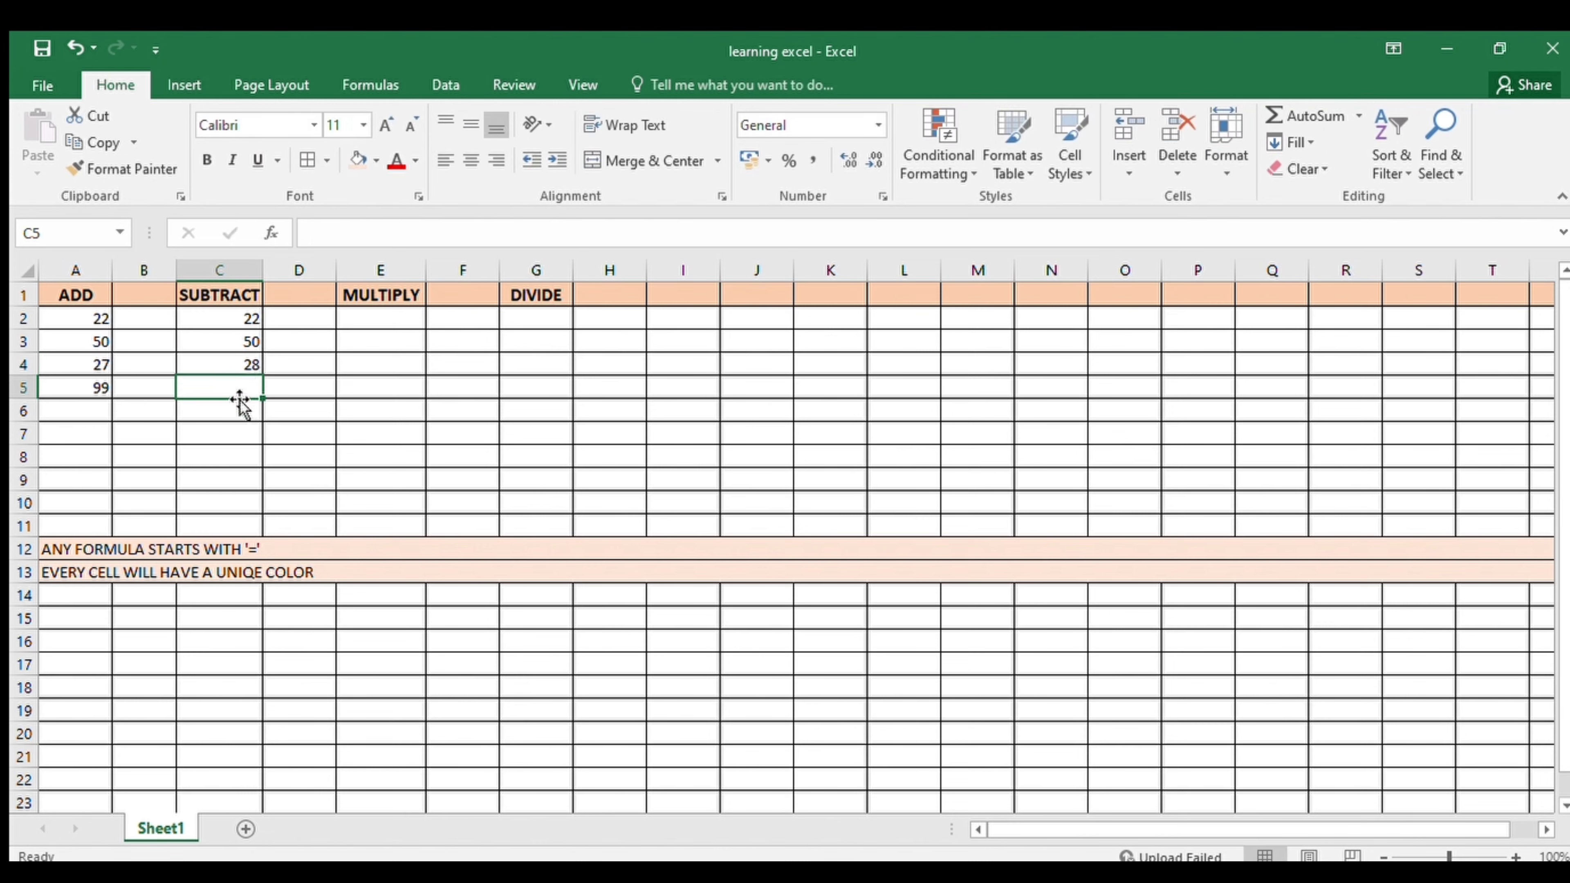
- Highlight the row 13 note about every cell having its own color
click(25, 578)
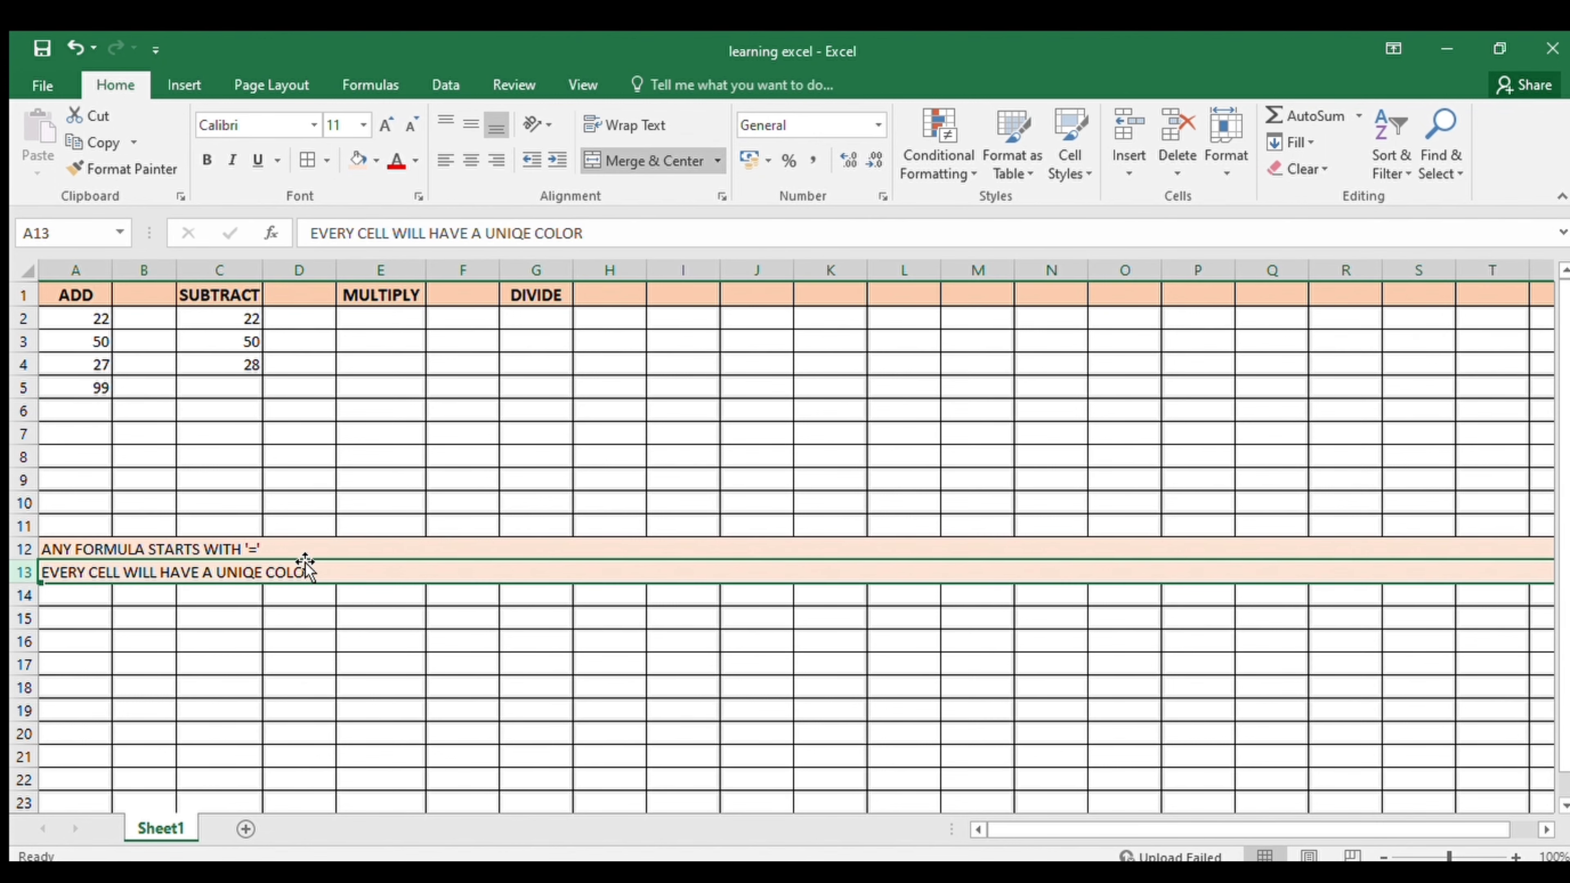
drag(314, 574, 43, 570)
click(218, 386)
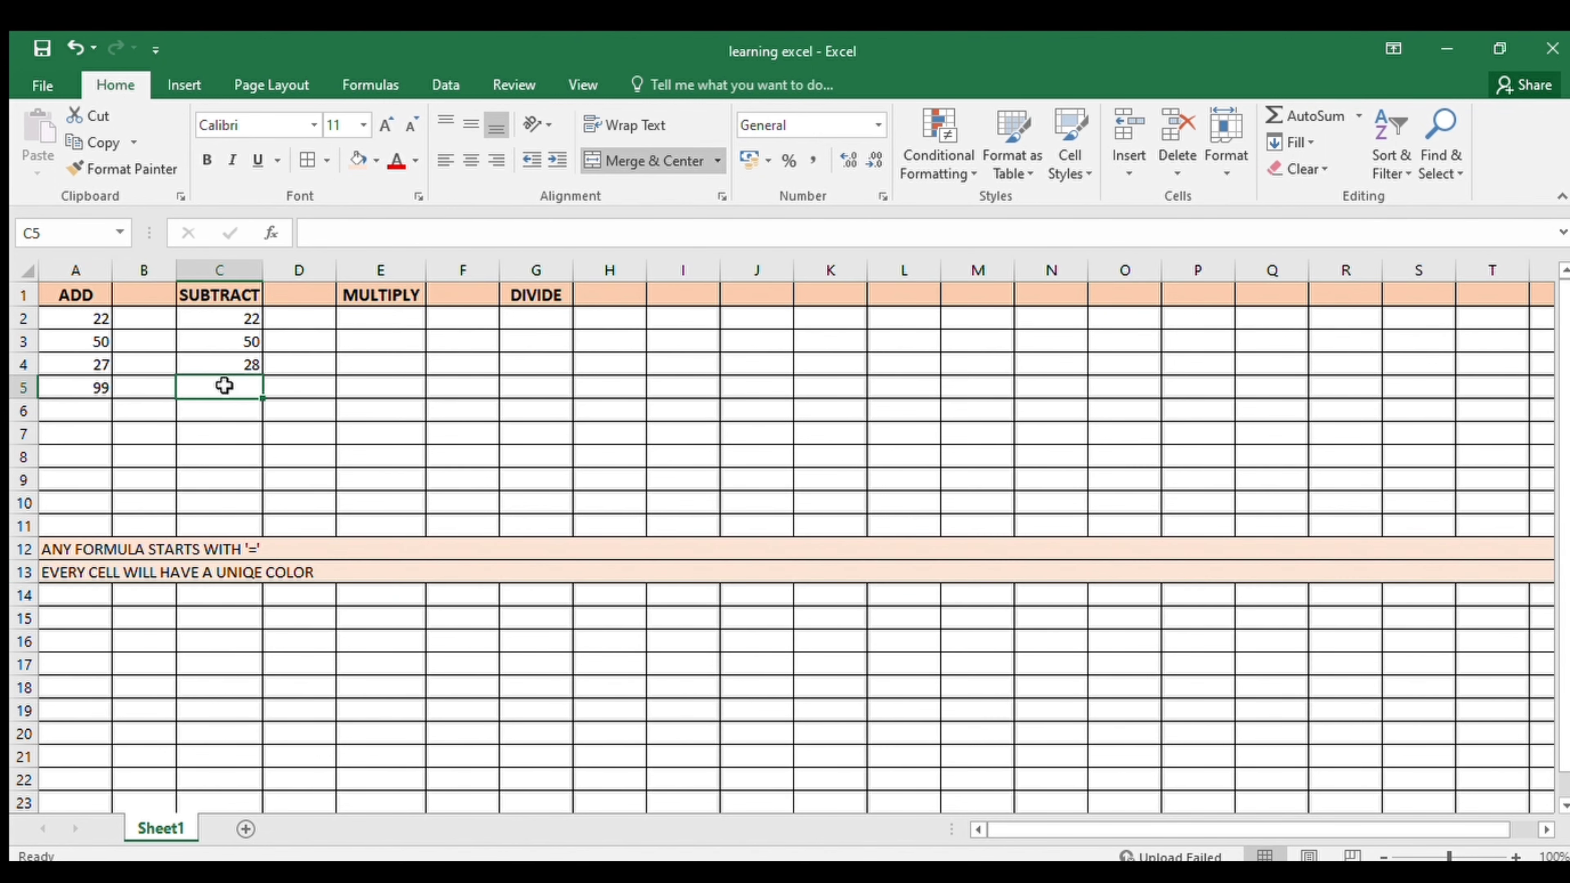
- Clear the formula from cell C4 and try starting a =SUB function there
click(238, 364)
key(Delete)
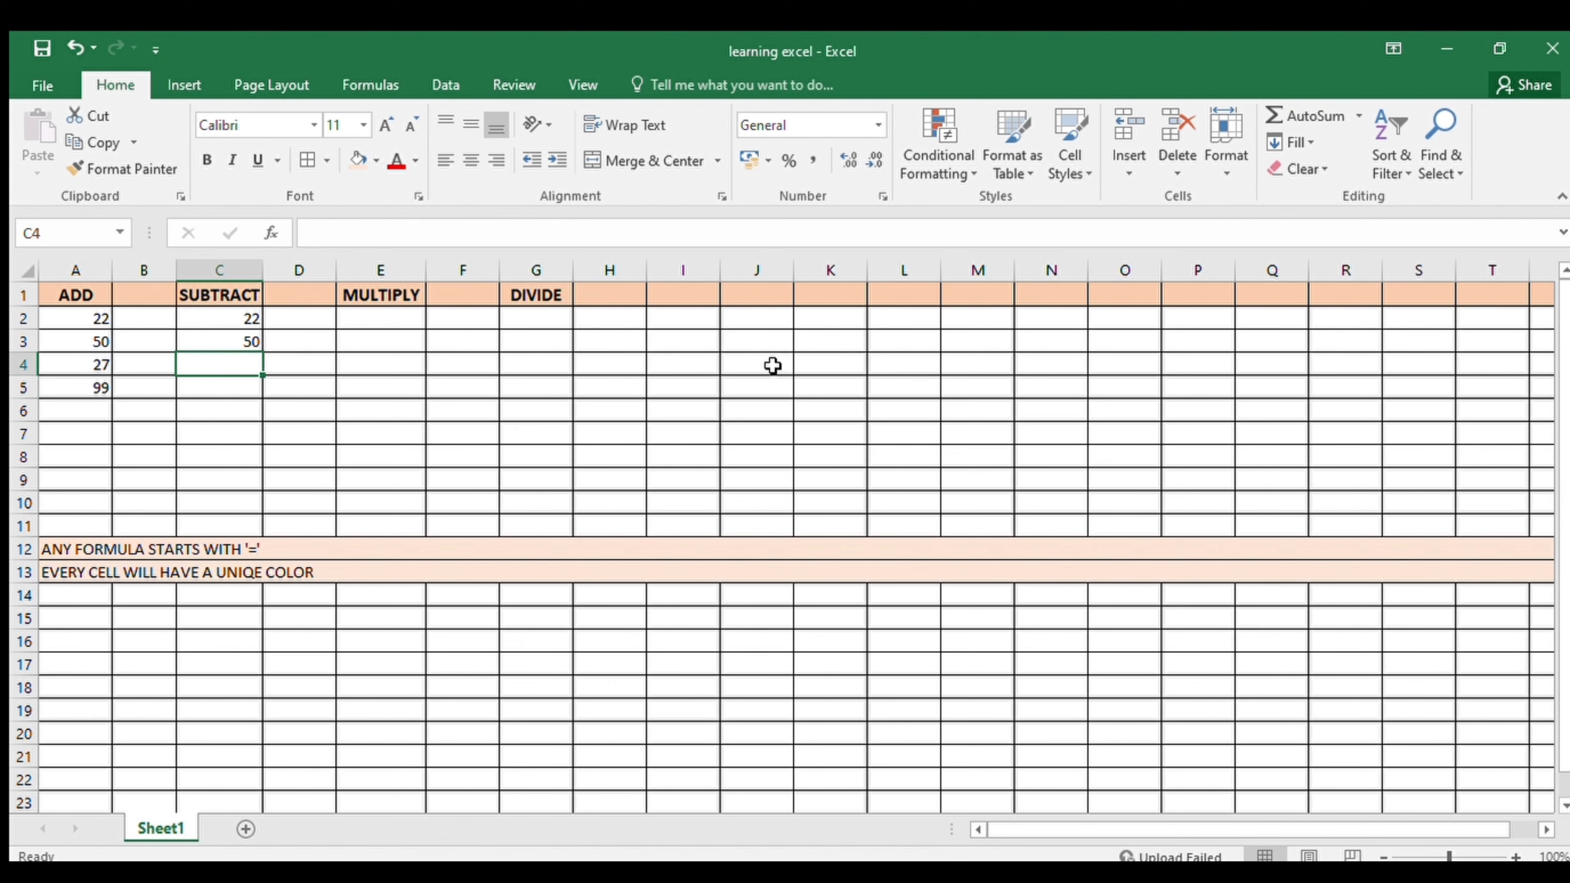
text(=SUB)
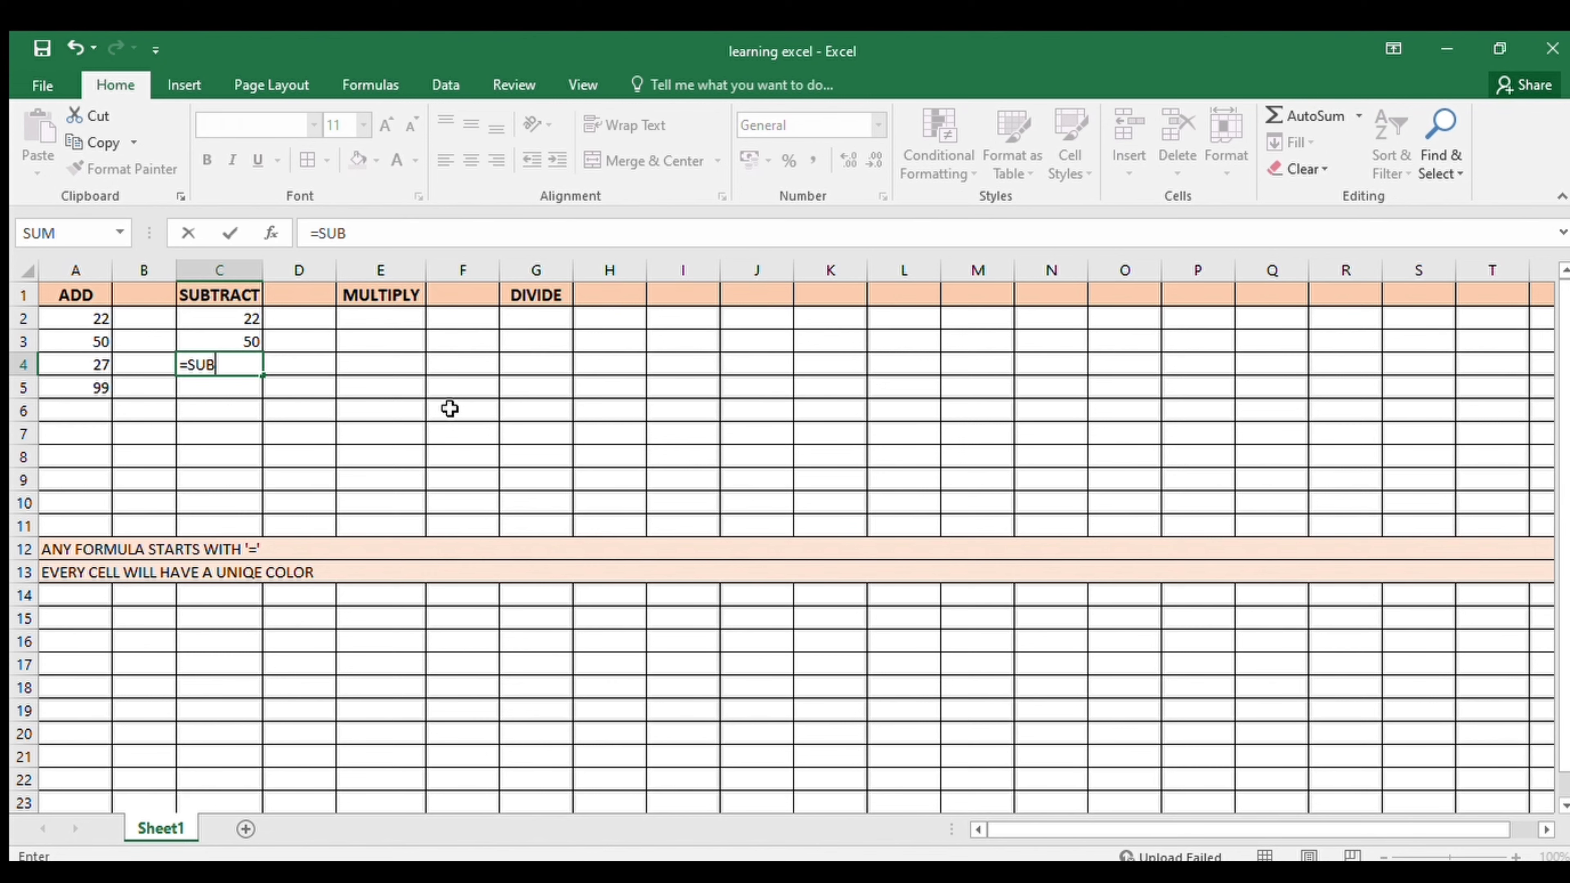
key(BackSpace)
key(Escape)
click(279, 366)
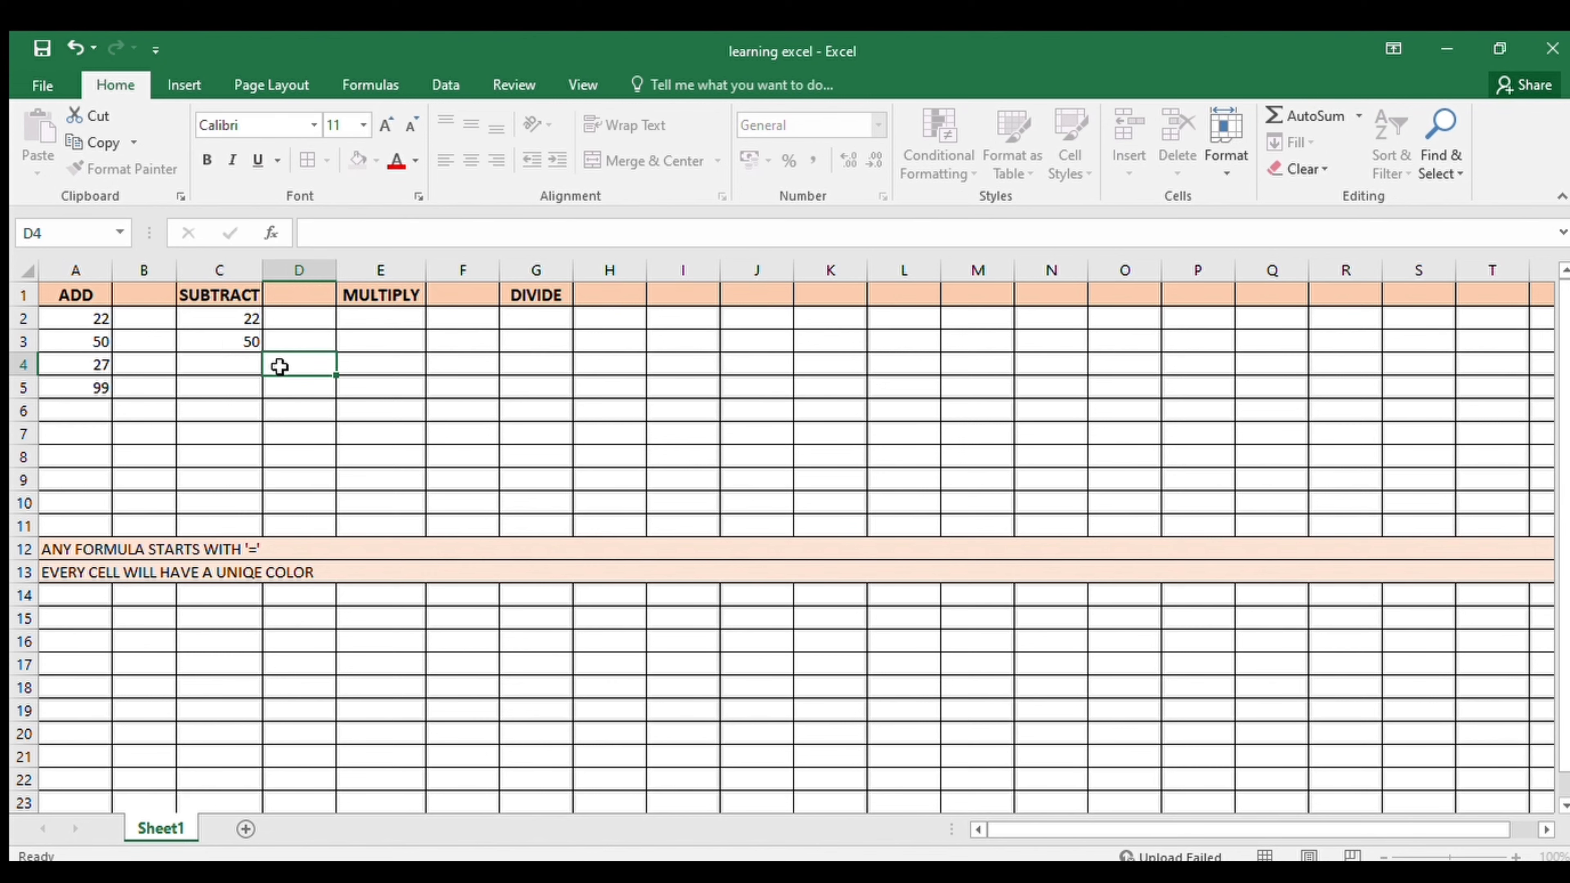
click(389, 315)
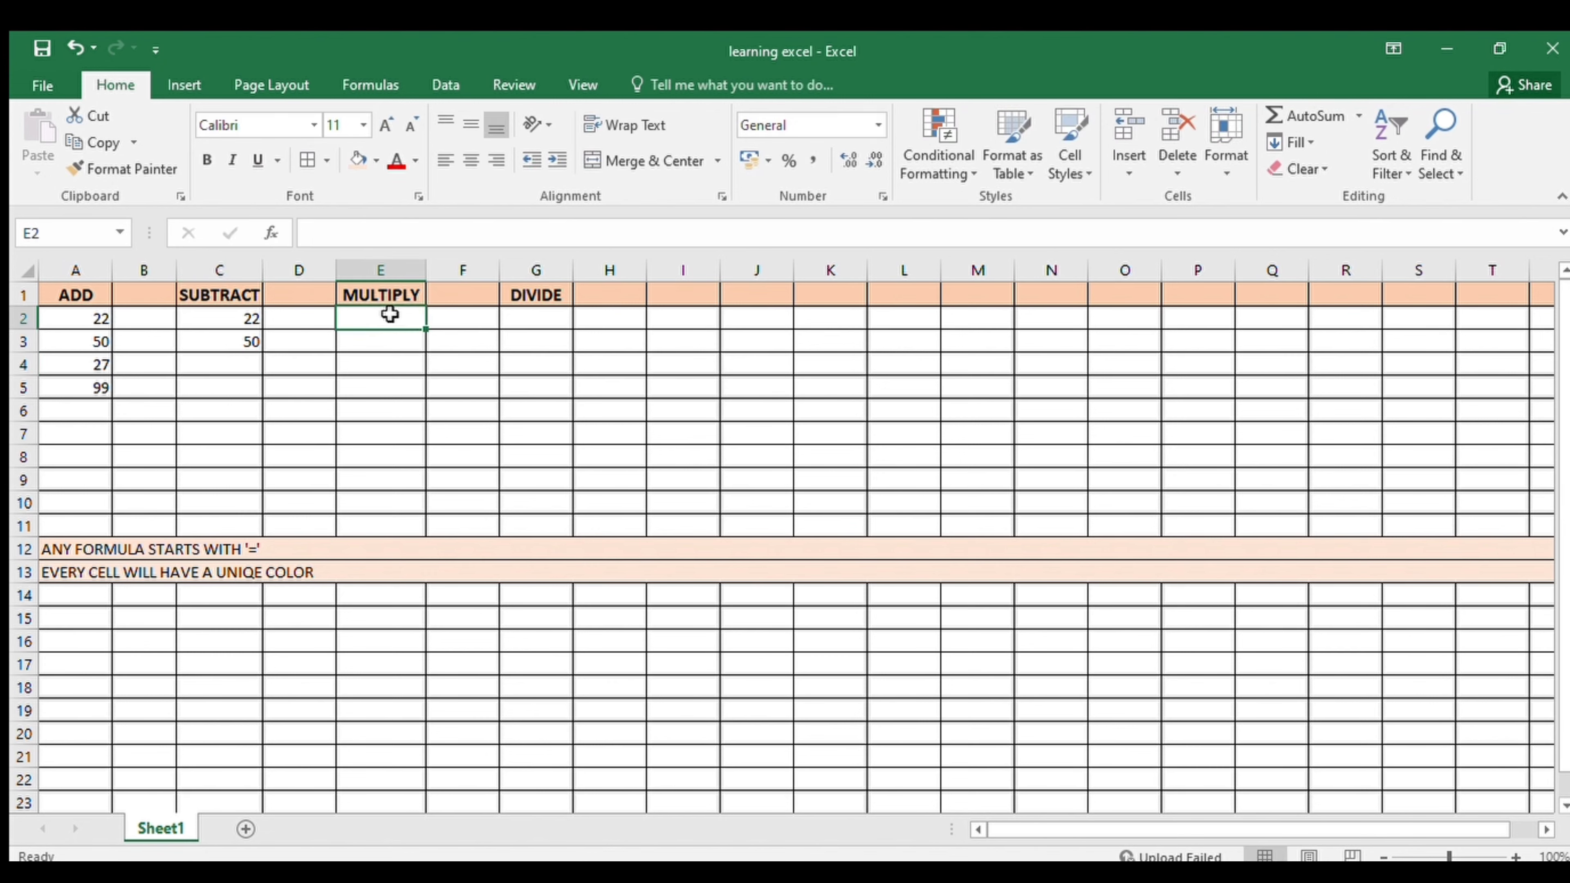
- Enter 55 in cell C4 as a third number under the SUBTRACT heading
click(229, 363)
text(55)
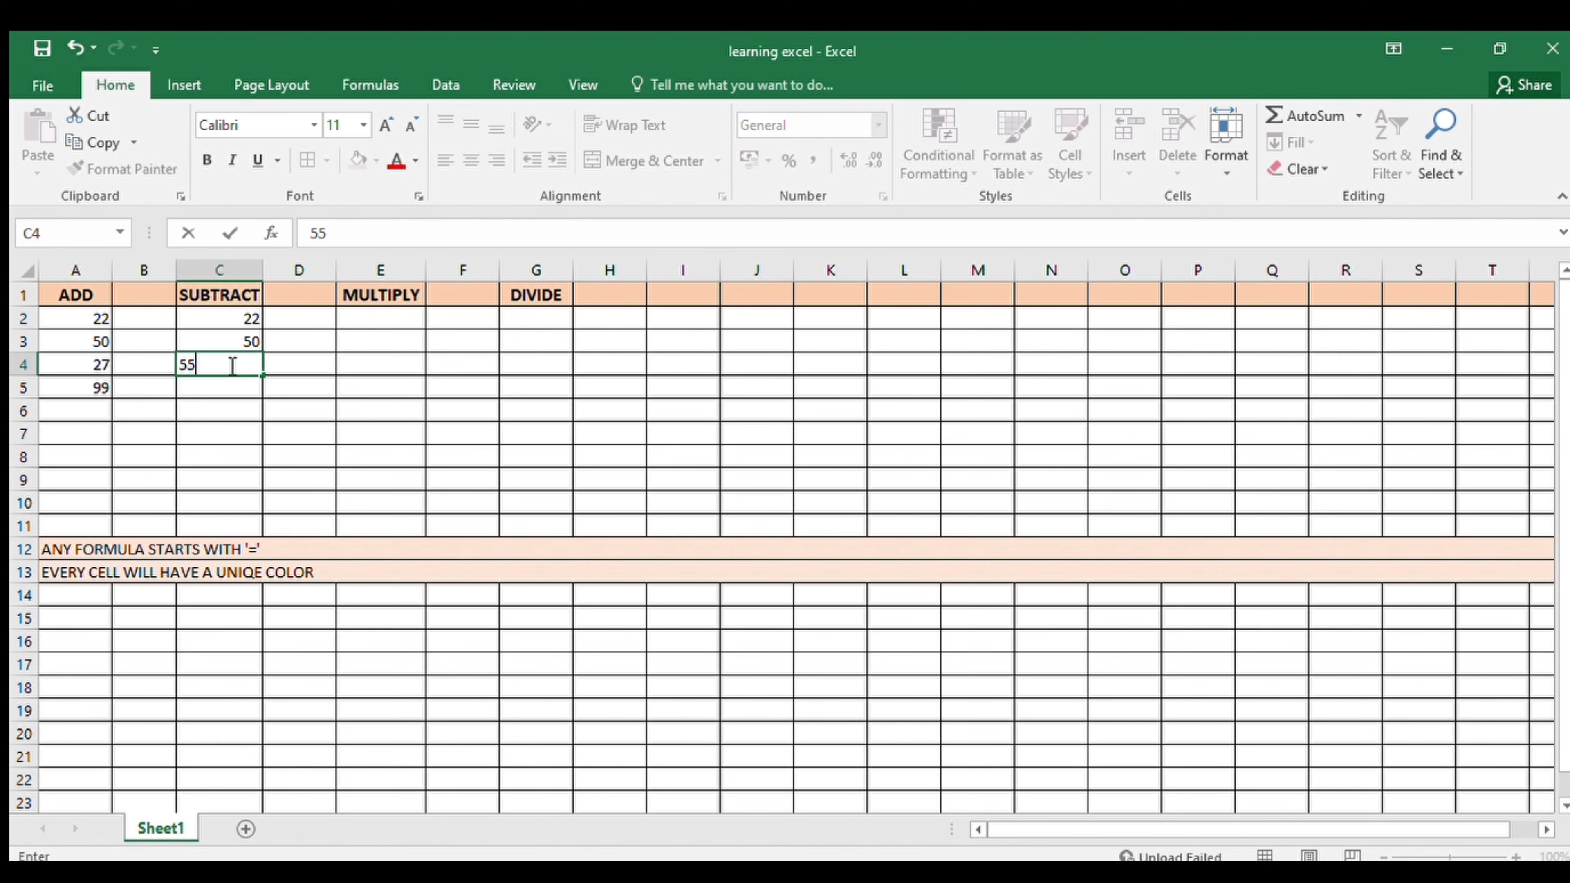
key(Return)
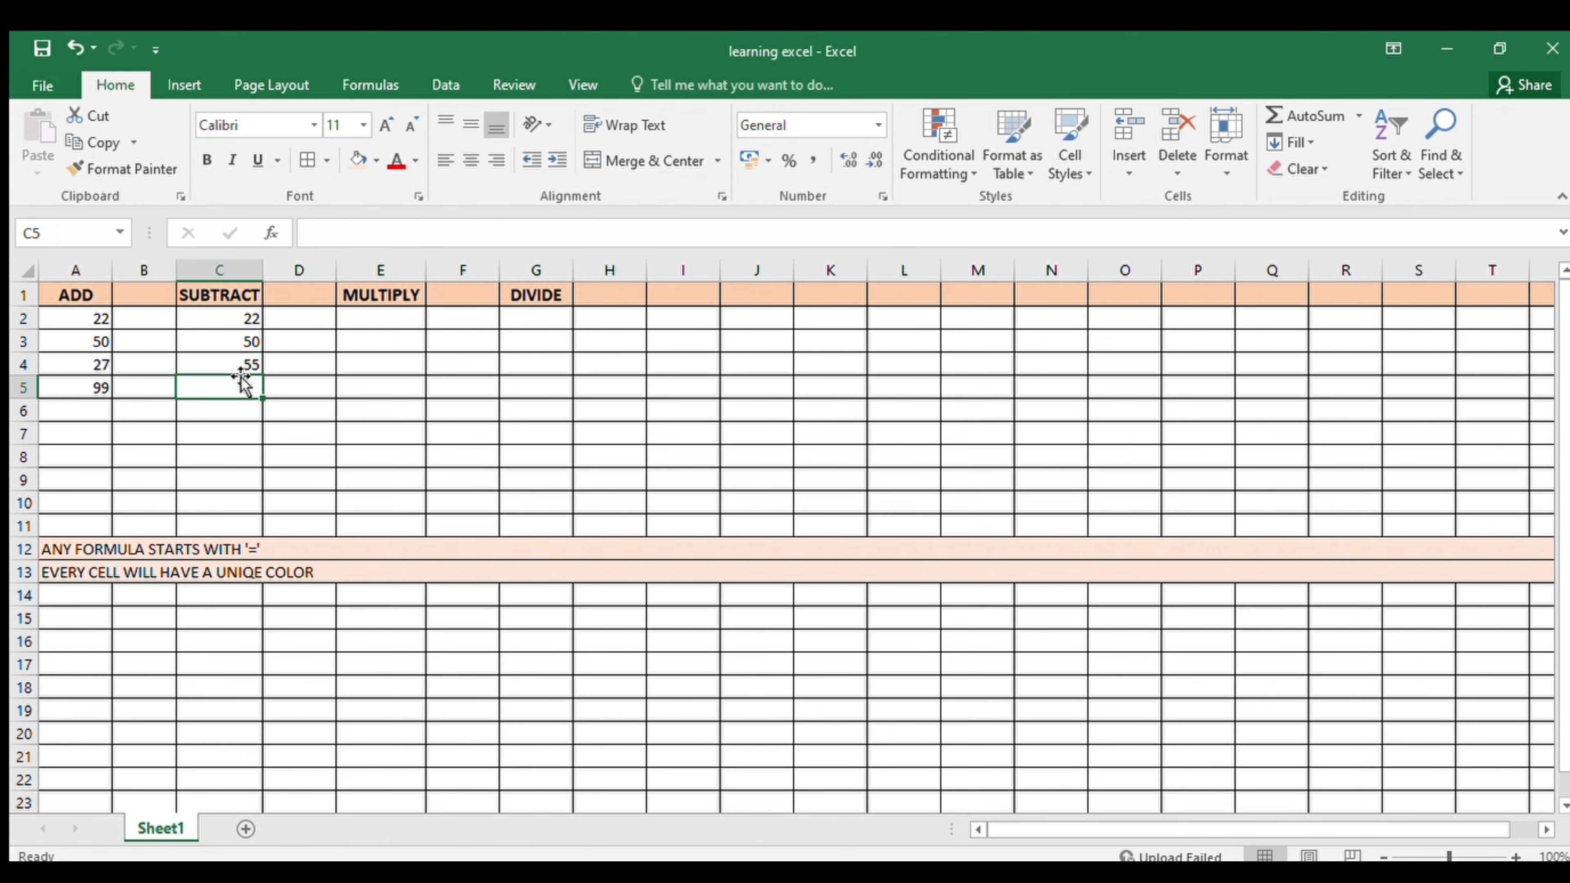
- Subtract the three SUBTRACT numbers in cell C5 with the formula =C4-C3-C2
text(=)
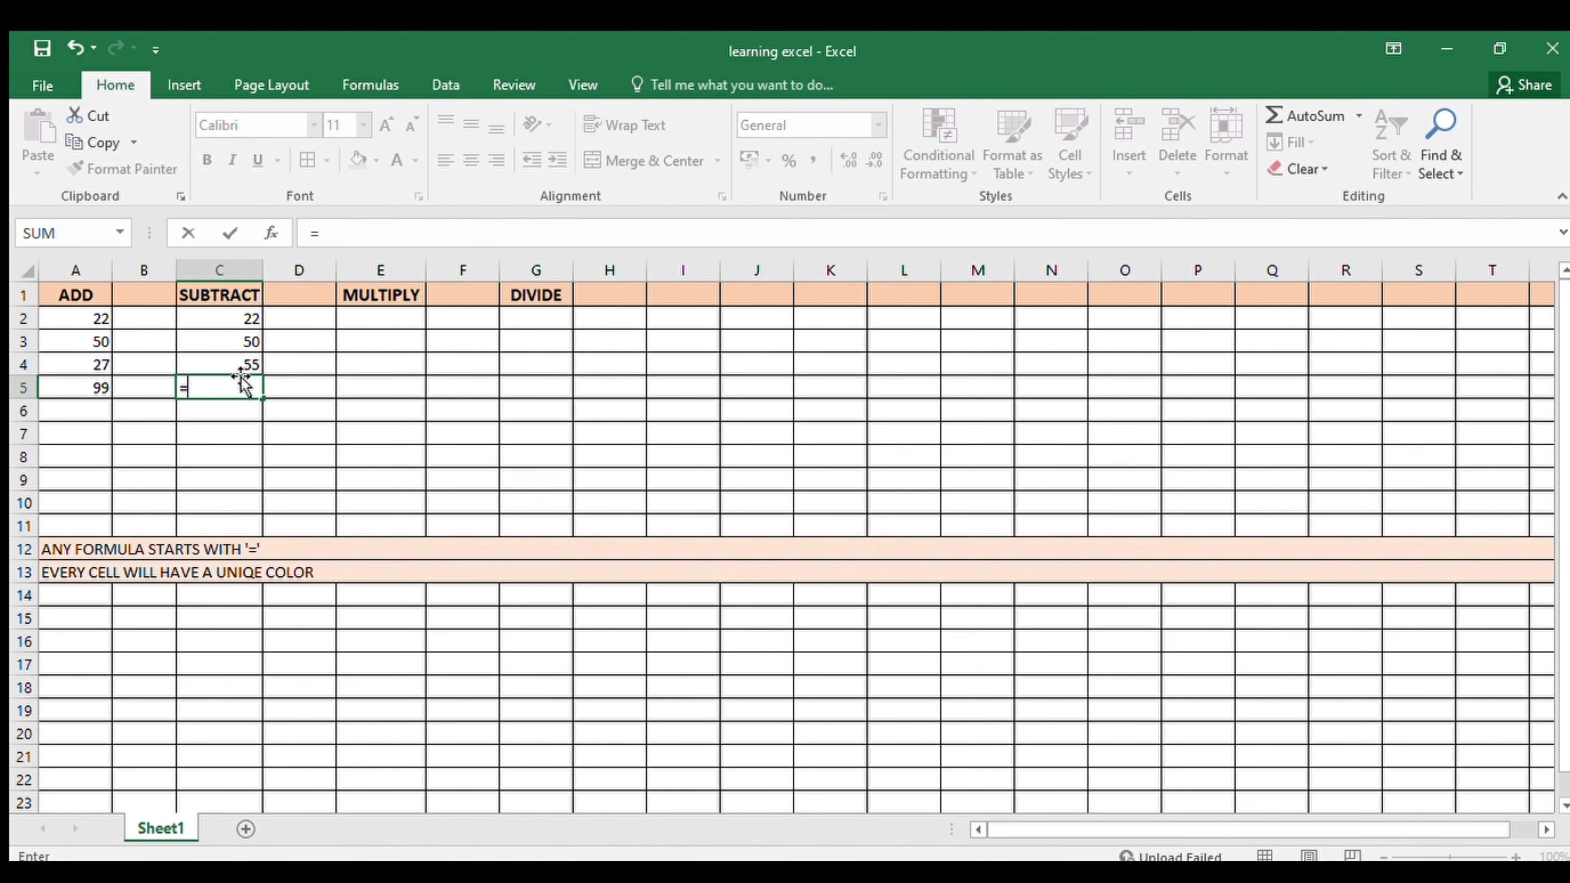
click(230, 362)
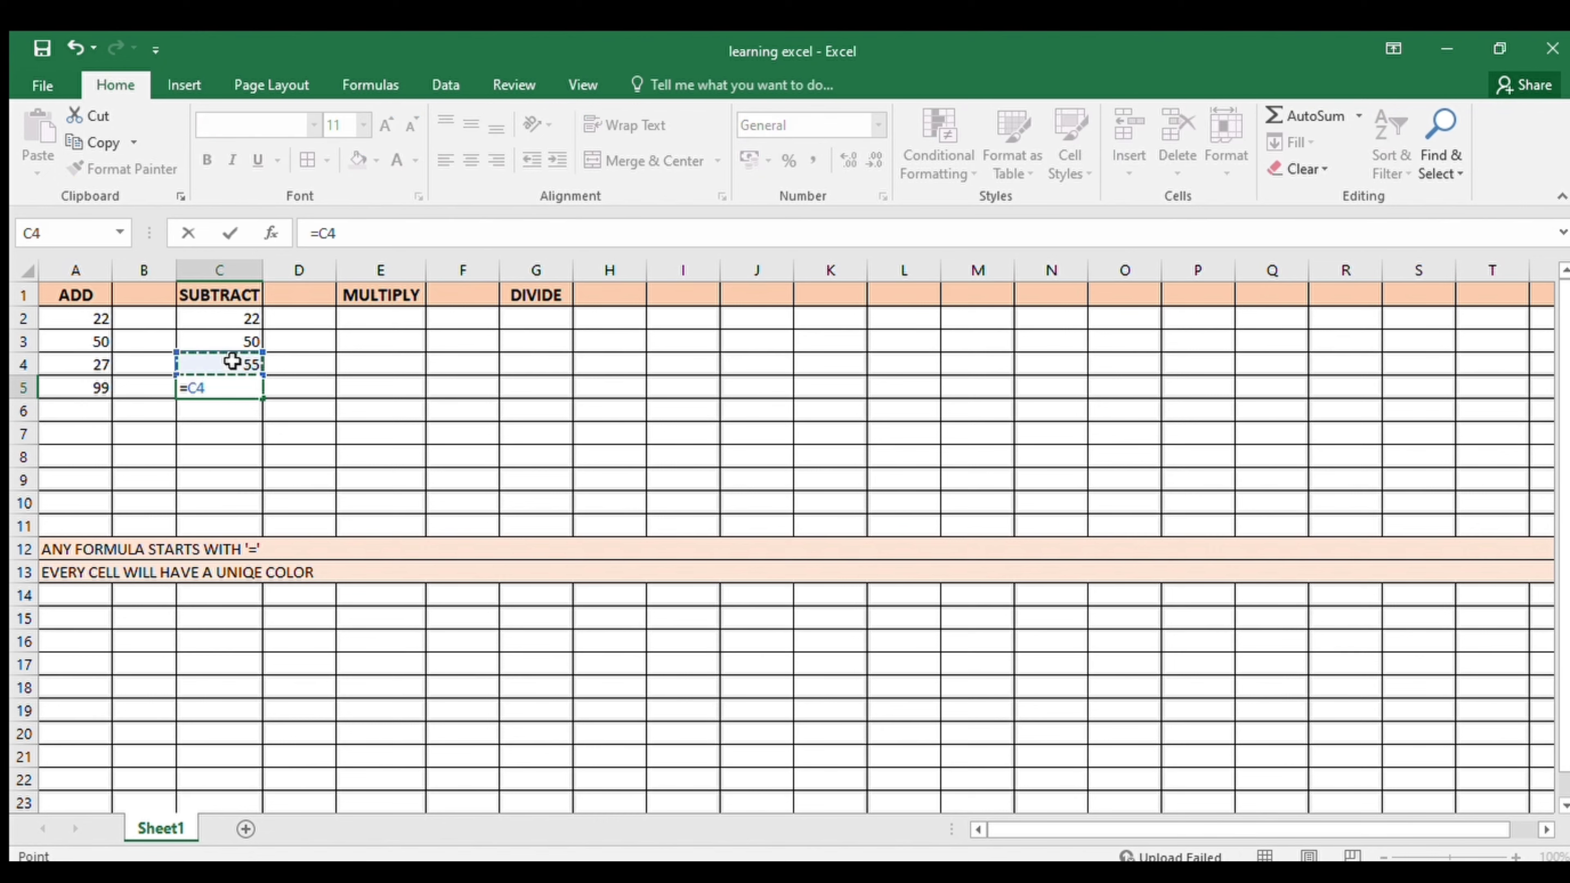
text(-)
click(232, 361)
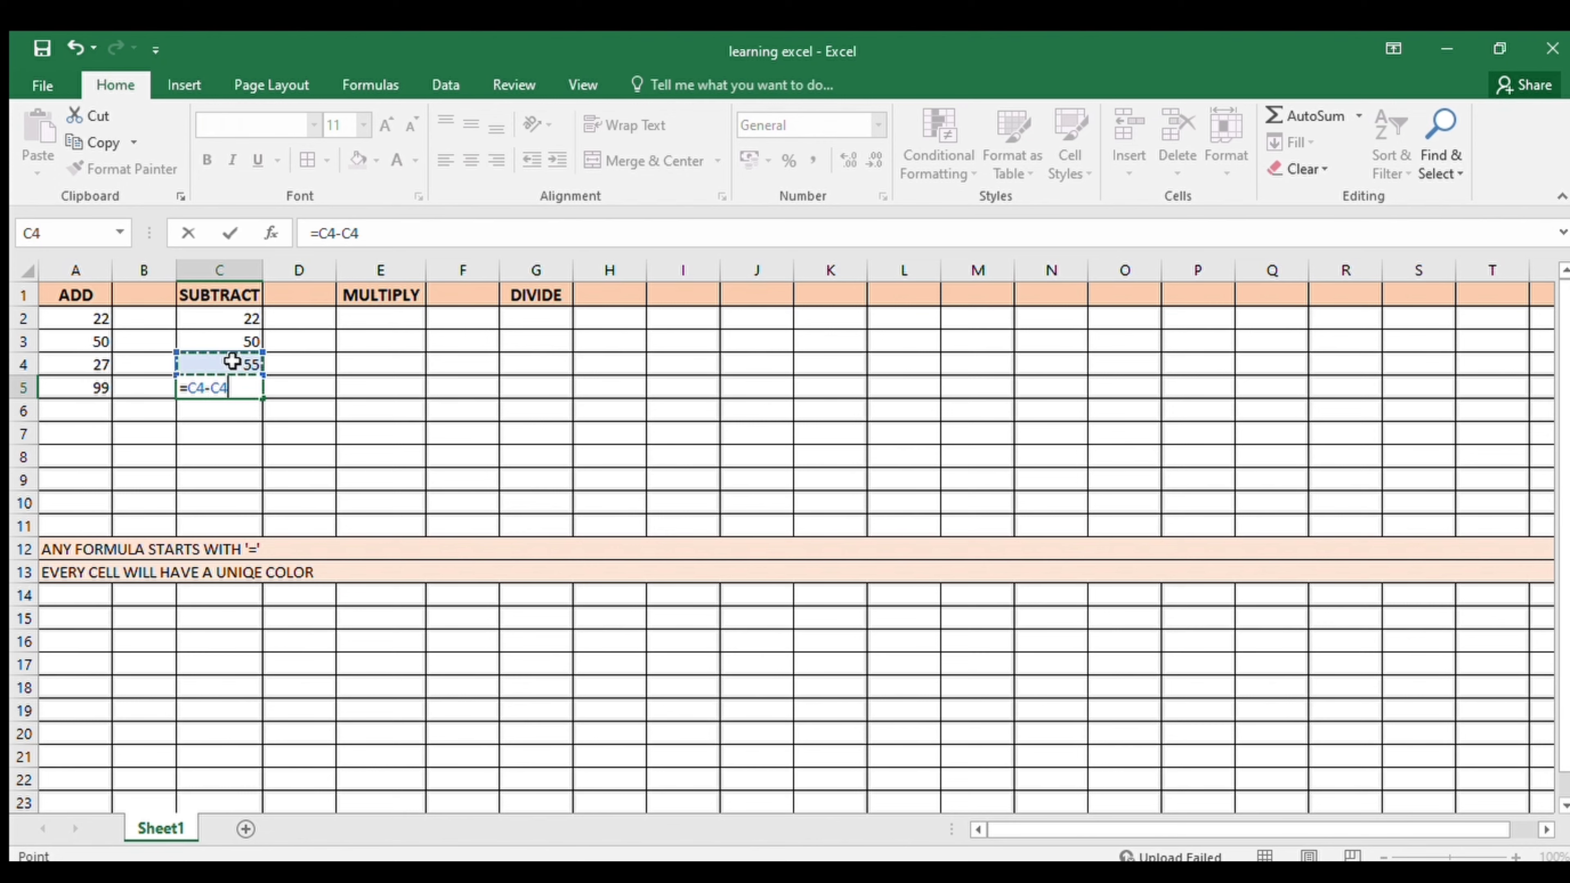
click(232, 341)
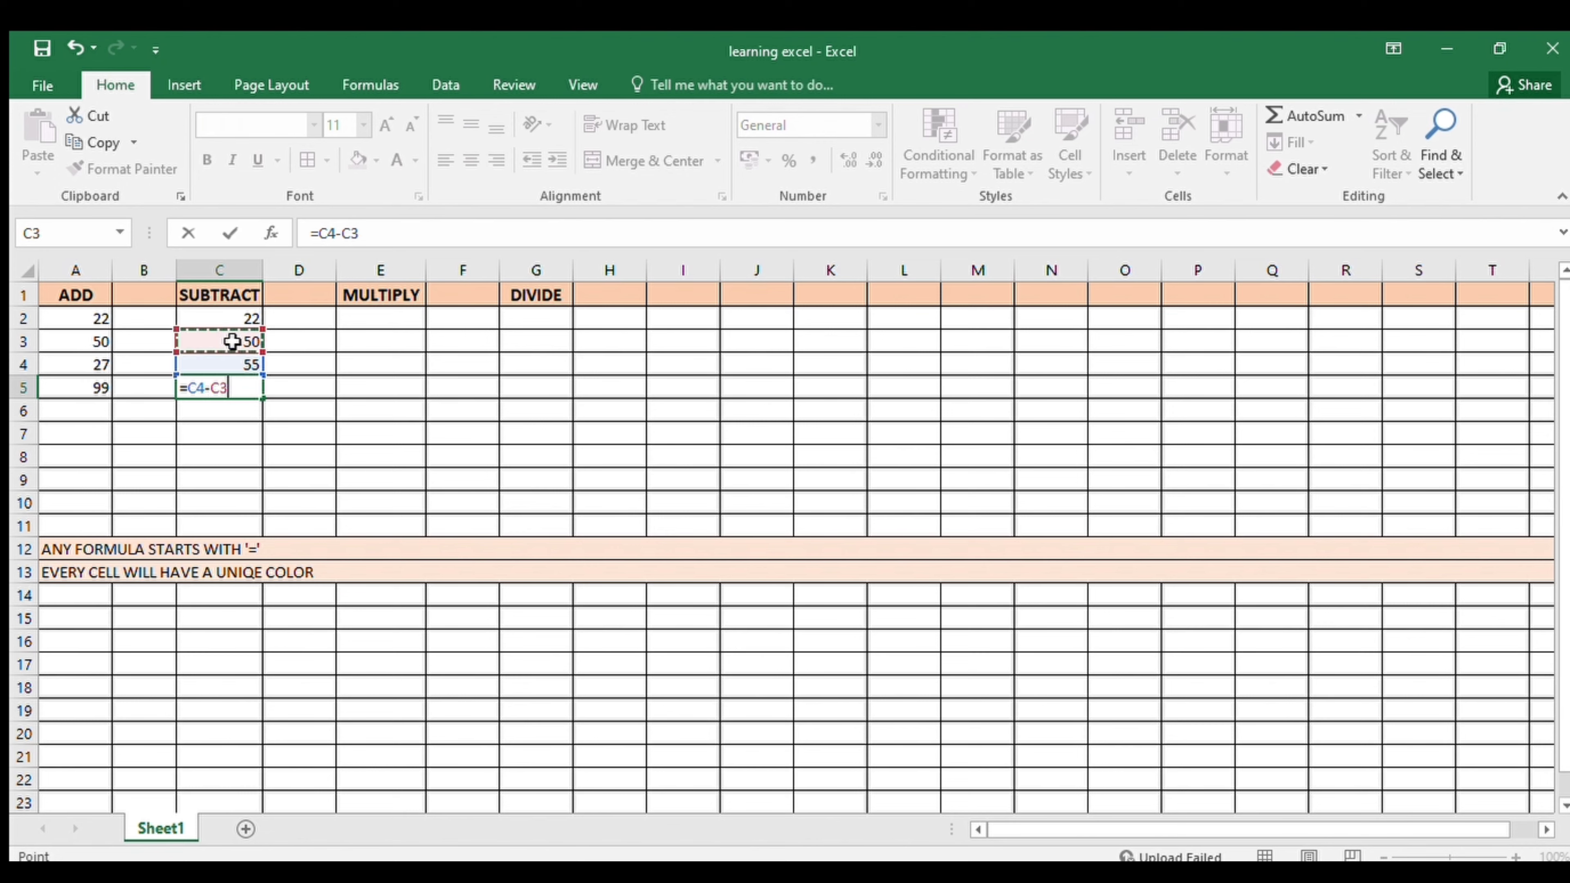
text(-)
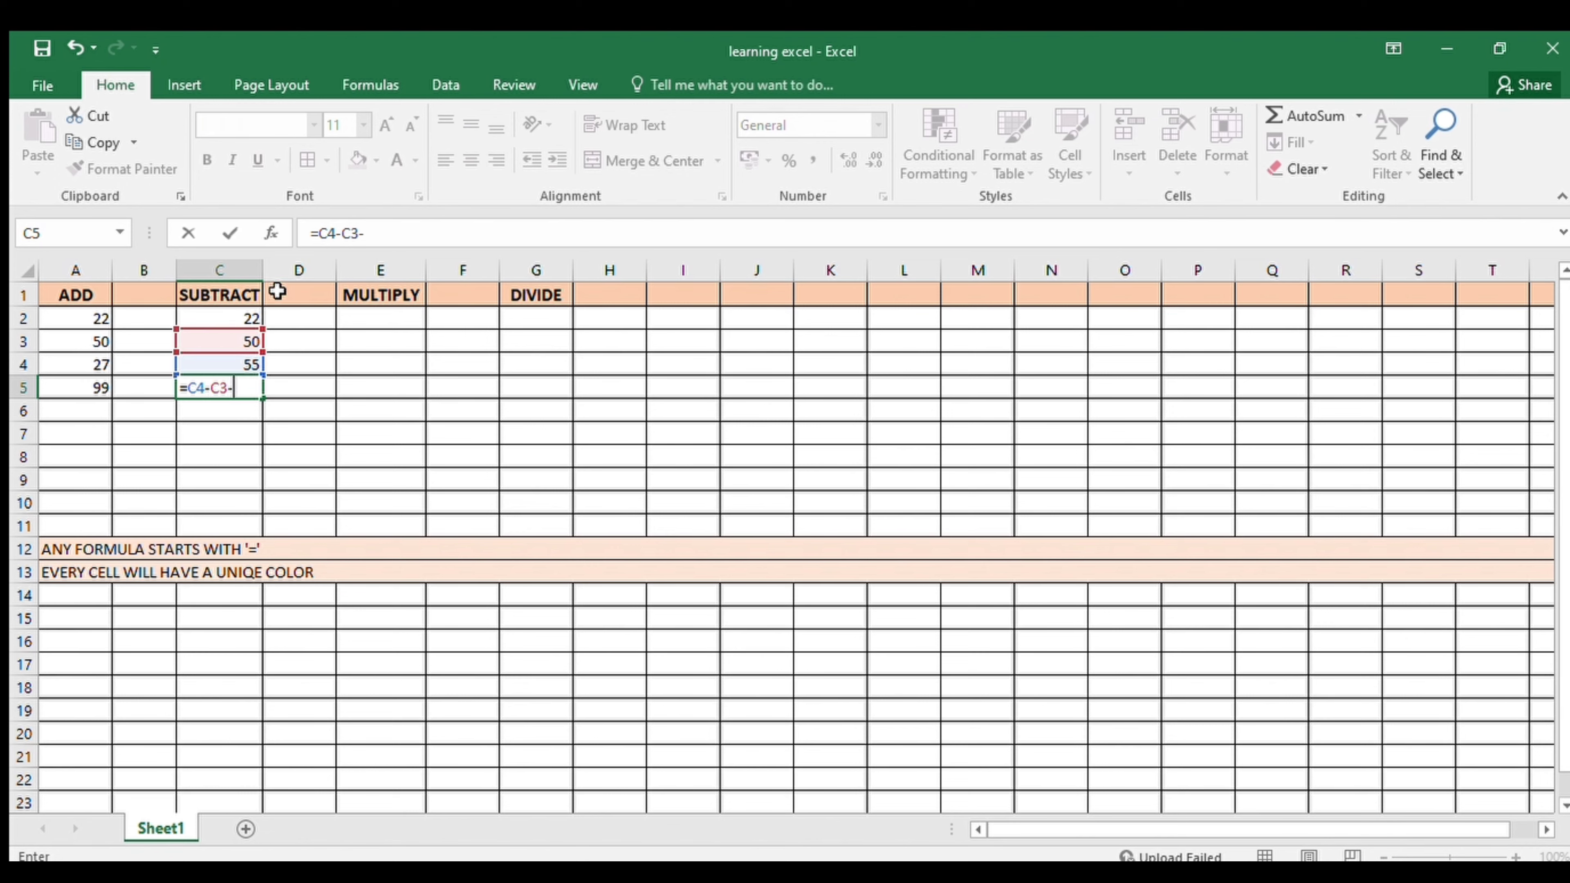
click(225, 318)
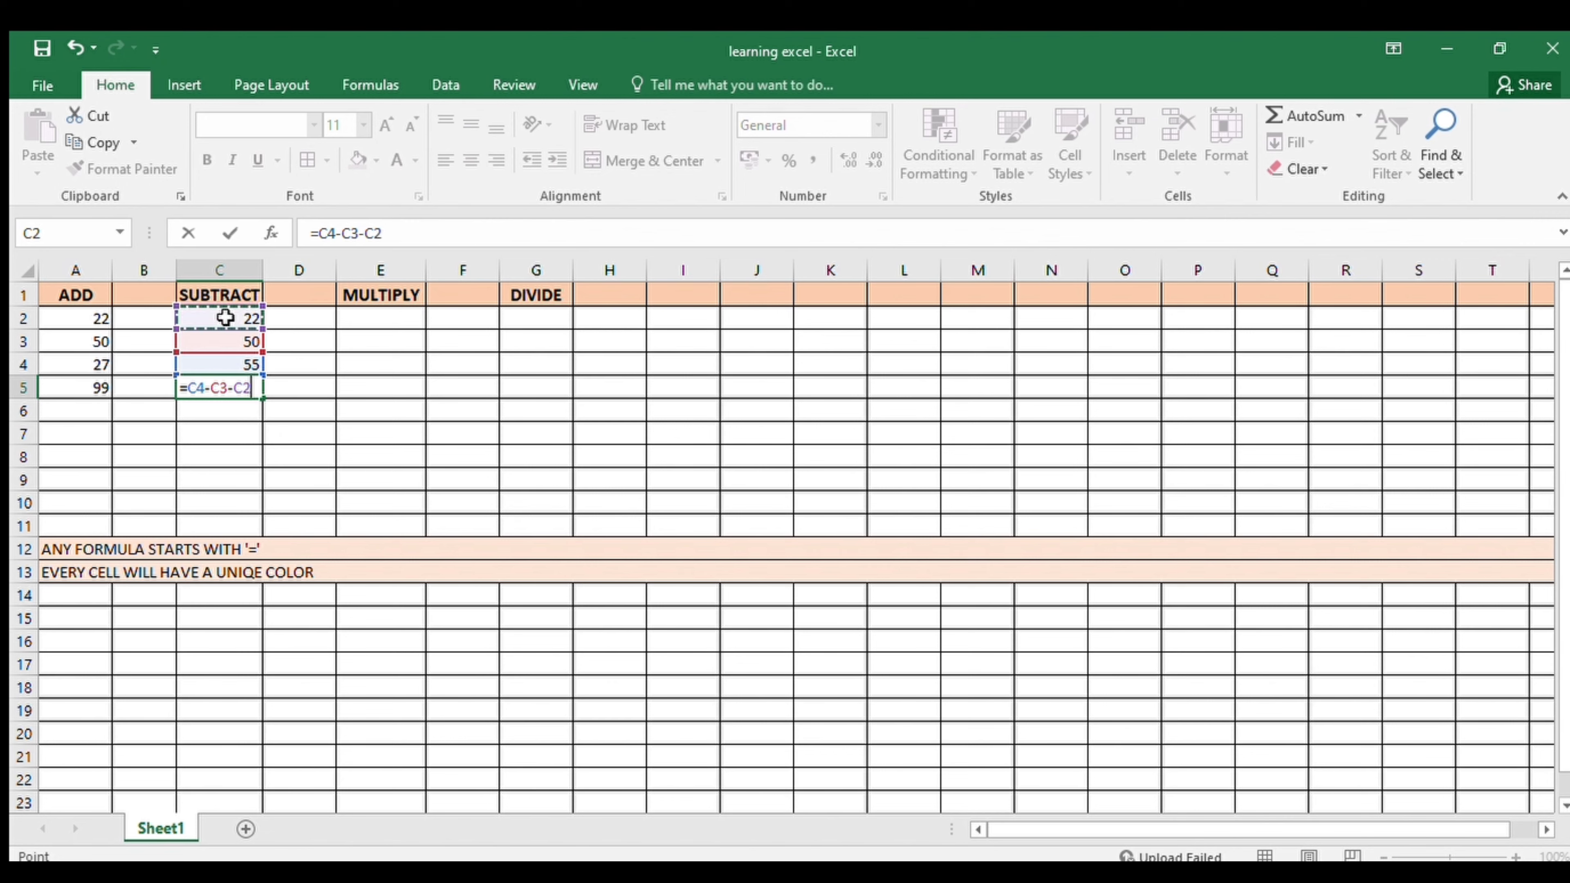
key(Return)
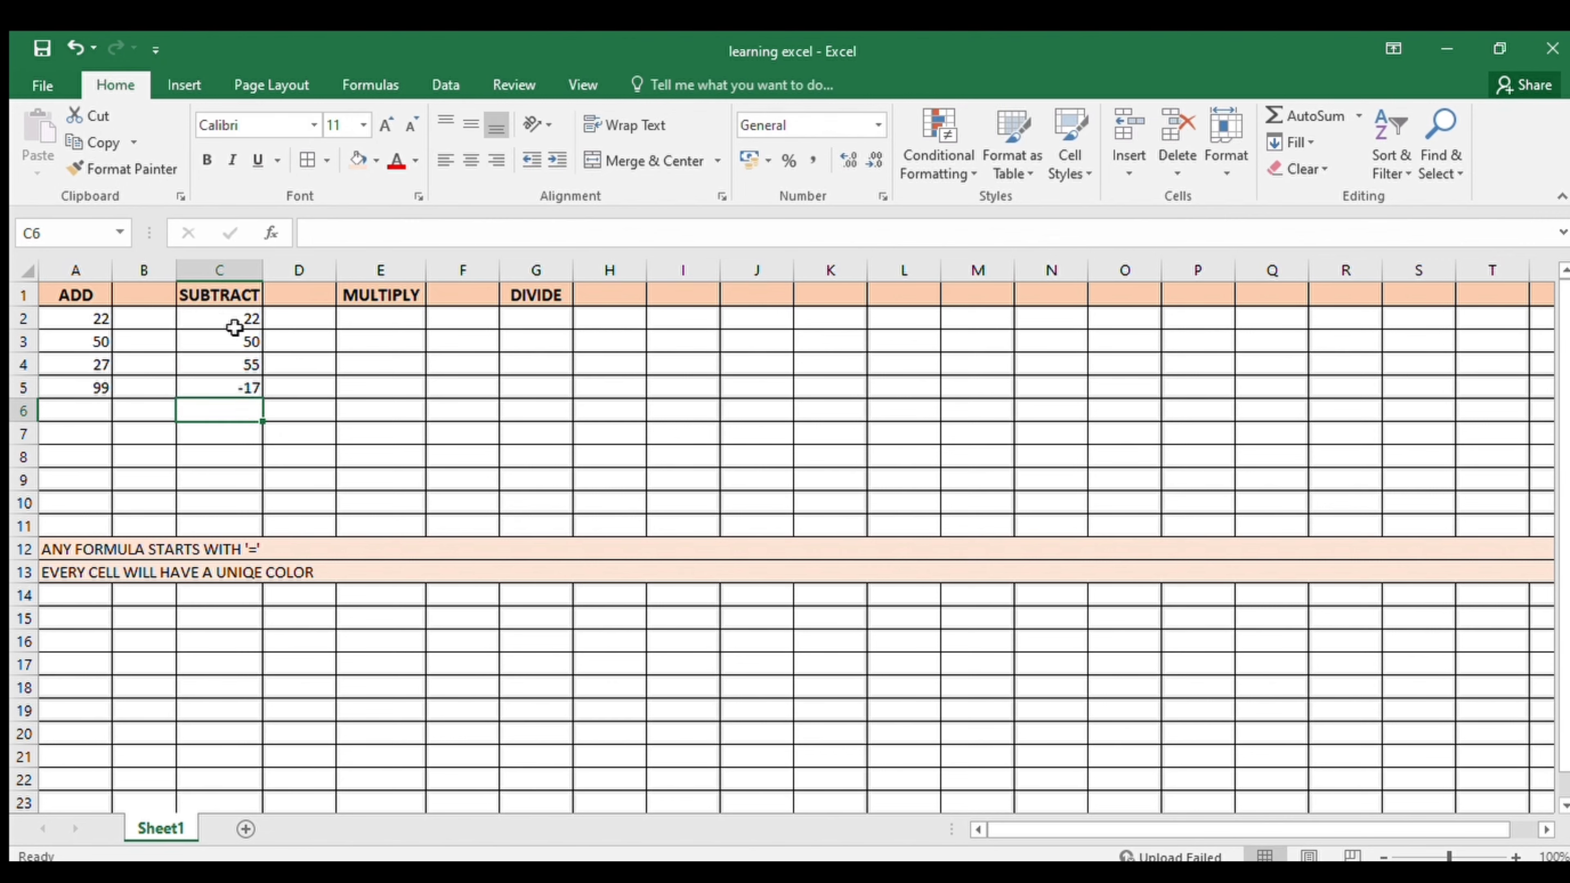
- Set cell C3 to 100 and cell C2 to 2222 in the SUBTRACT column
click(250, 367)
drag(250, 367, 246, 323)
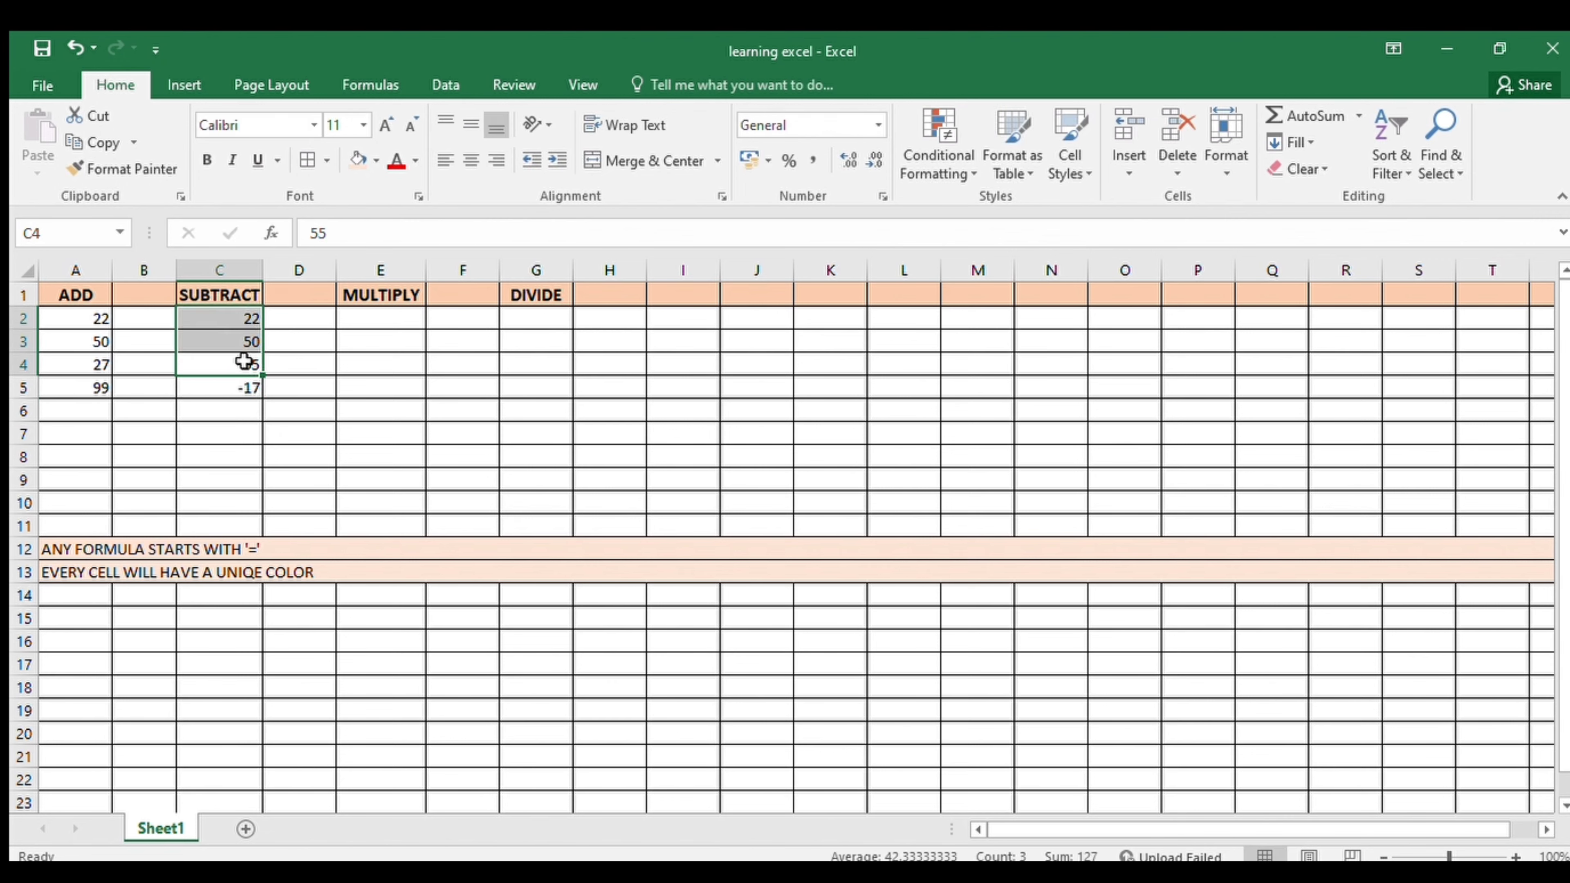
click(246, 361)
click(239, 338)
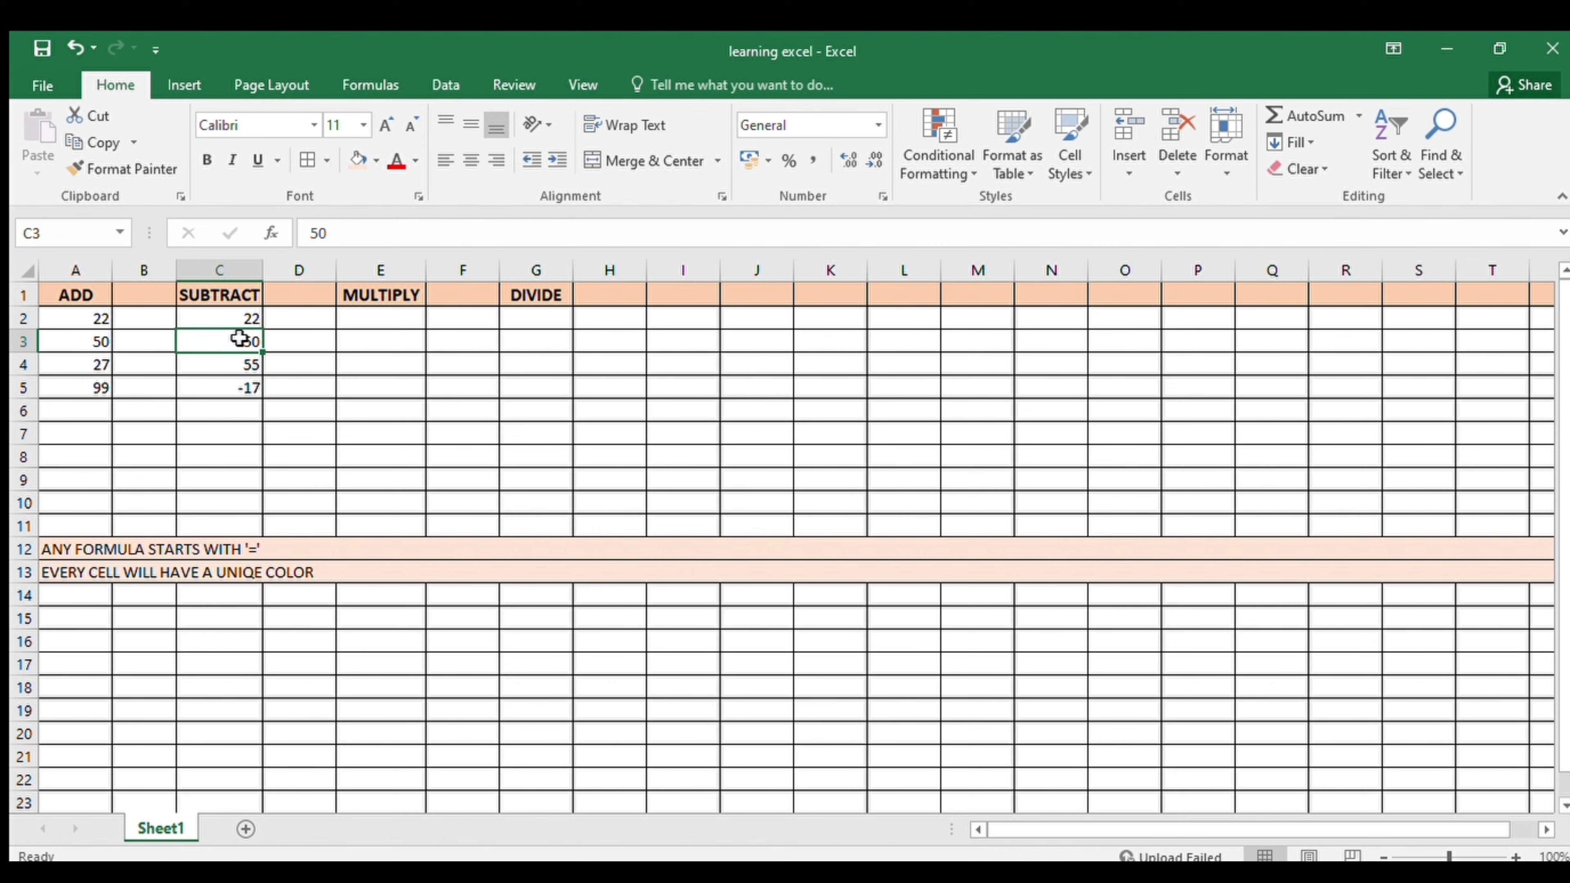
text(100)
key(Return)
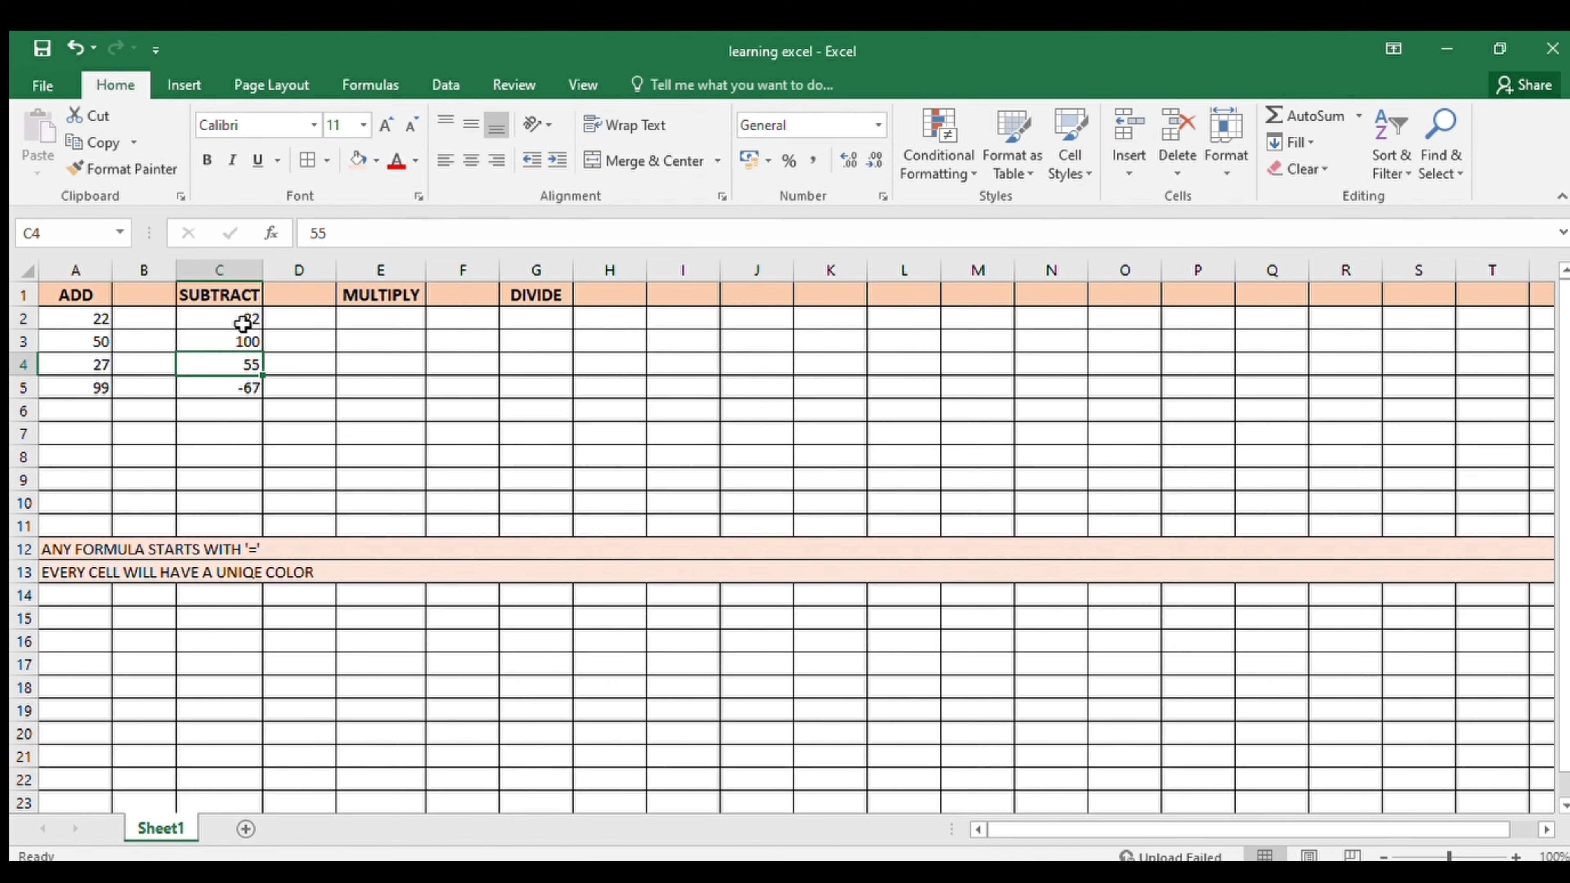
click(242, 323)
text(2222)
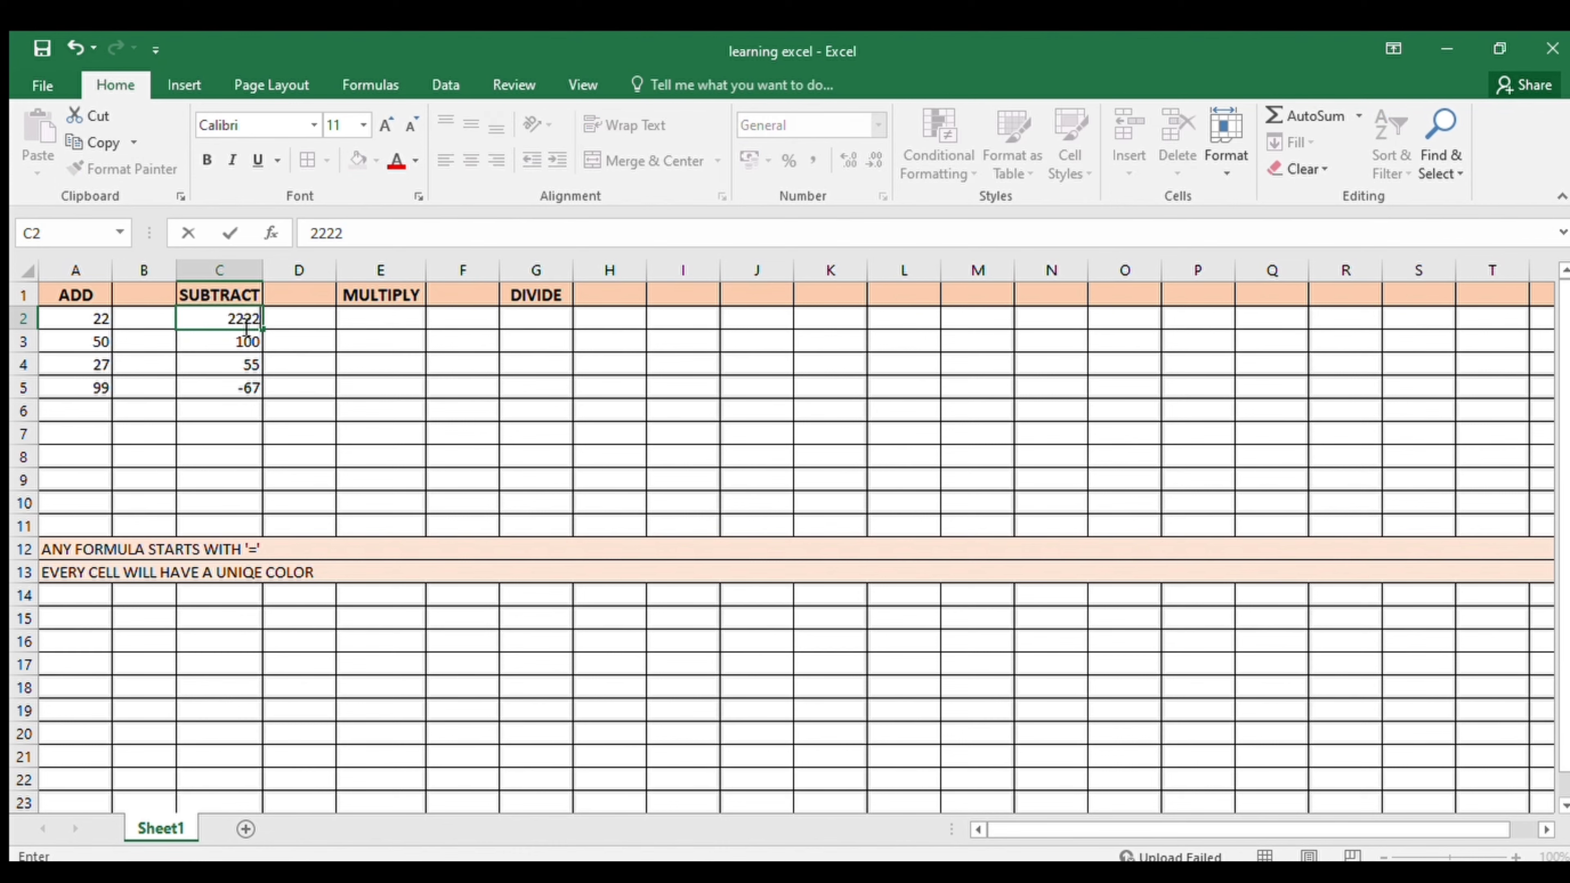
key(Return)
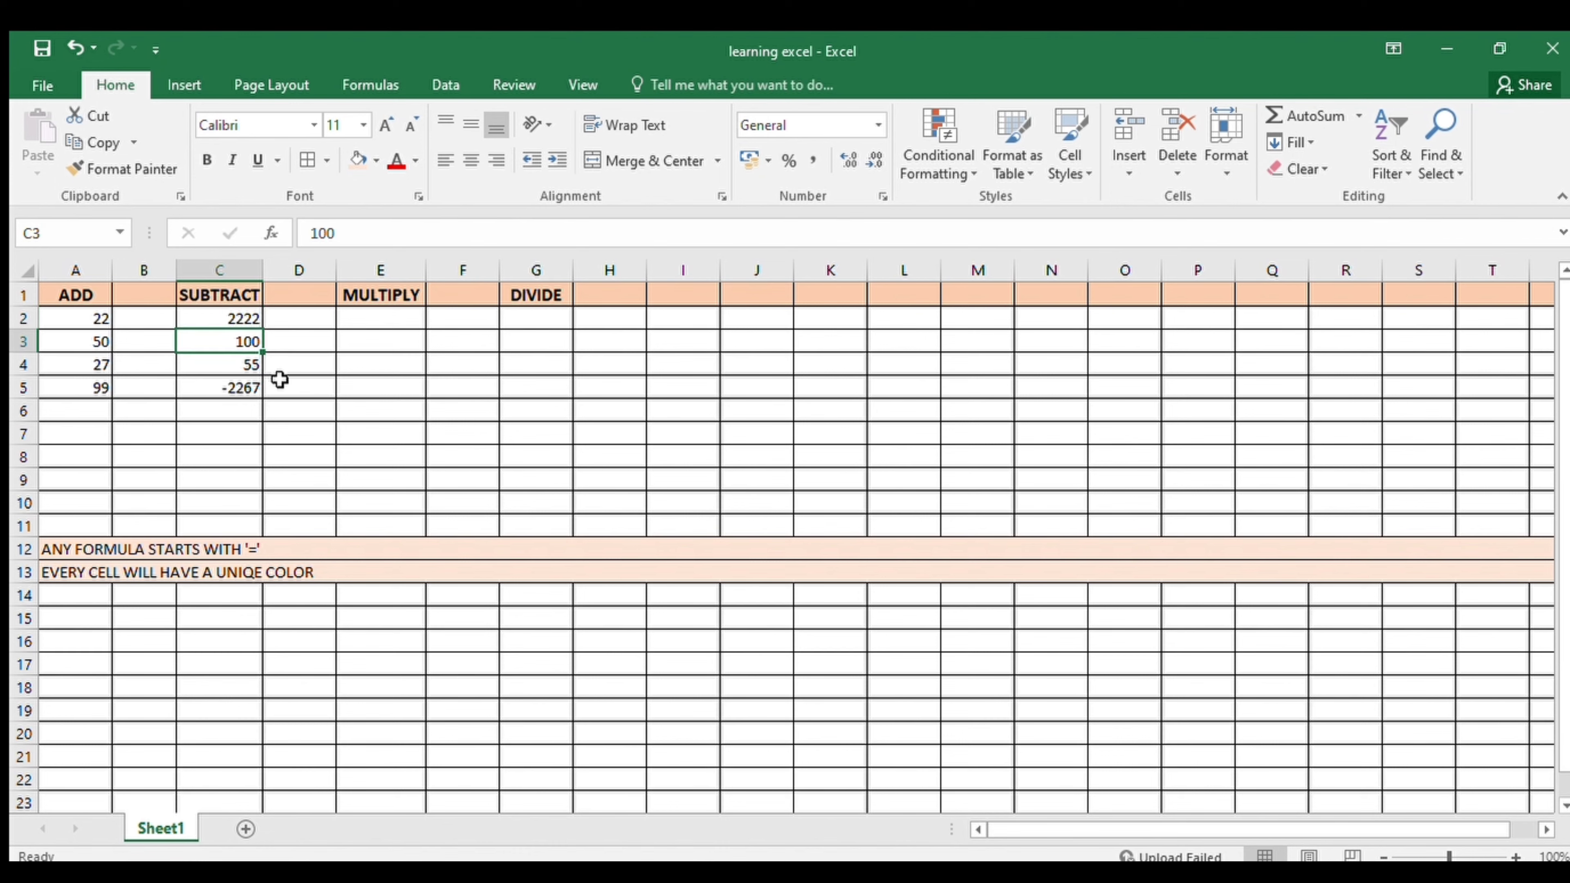
- Set cell C4 in the SUBTRACT column to 1000000
click(245, 362)
text(1)
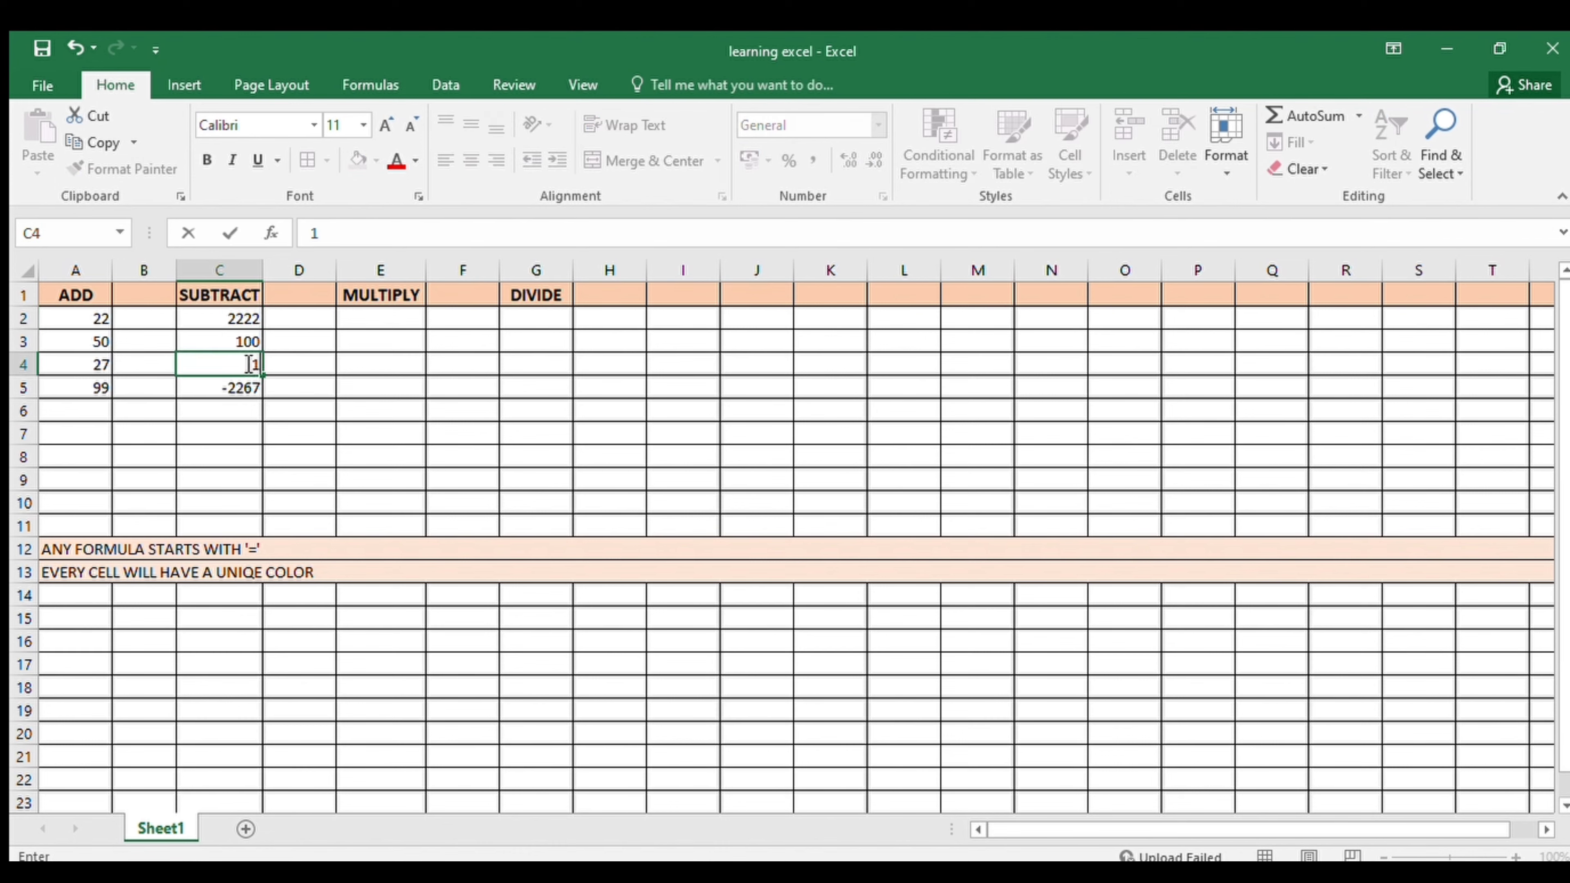
text(000000)
key(Return)
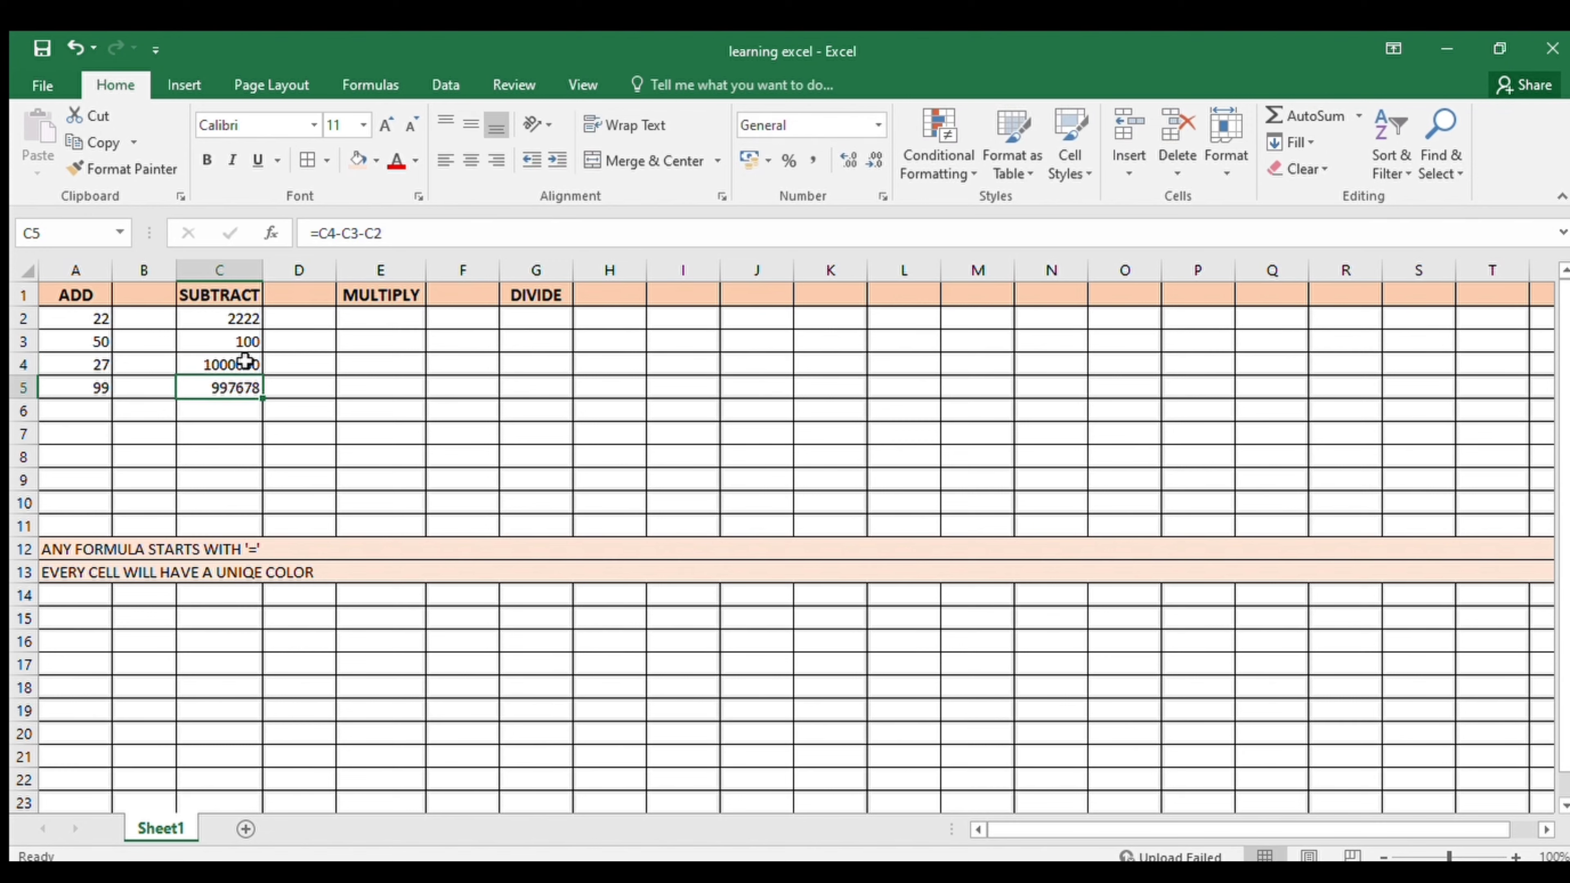
- Enter 50, 25 and 35 in cells E2, E3 and E4 under the MULTIPLY heading
click(378, 316)
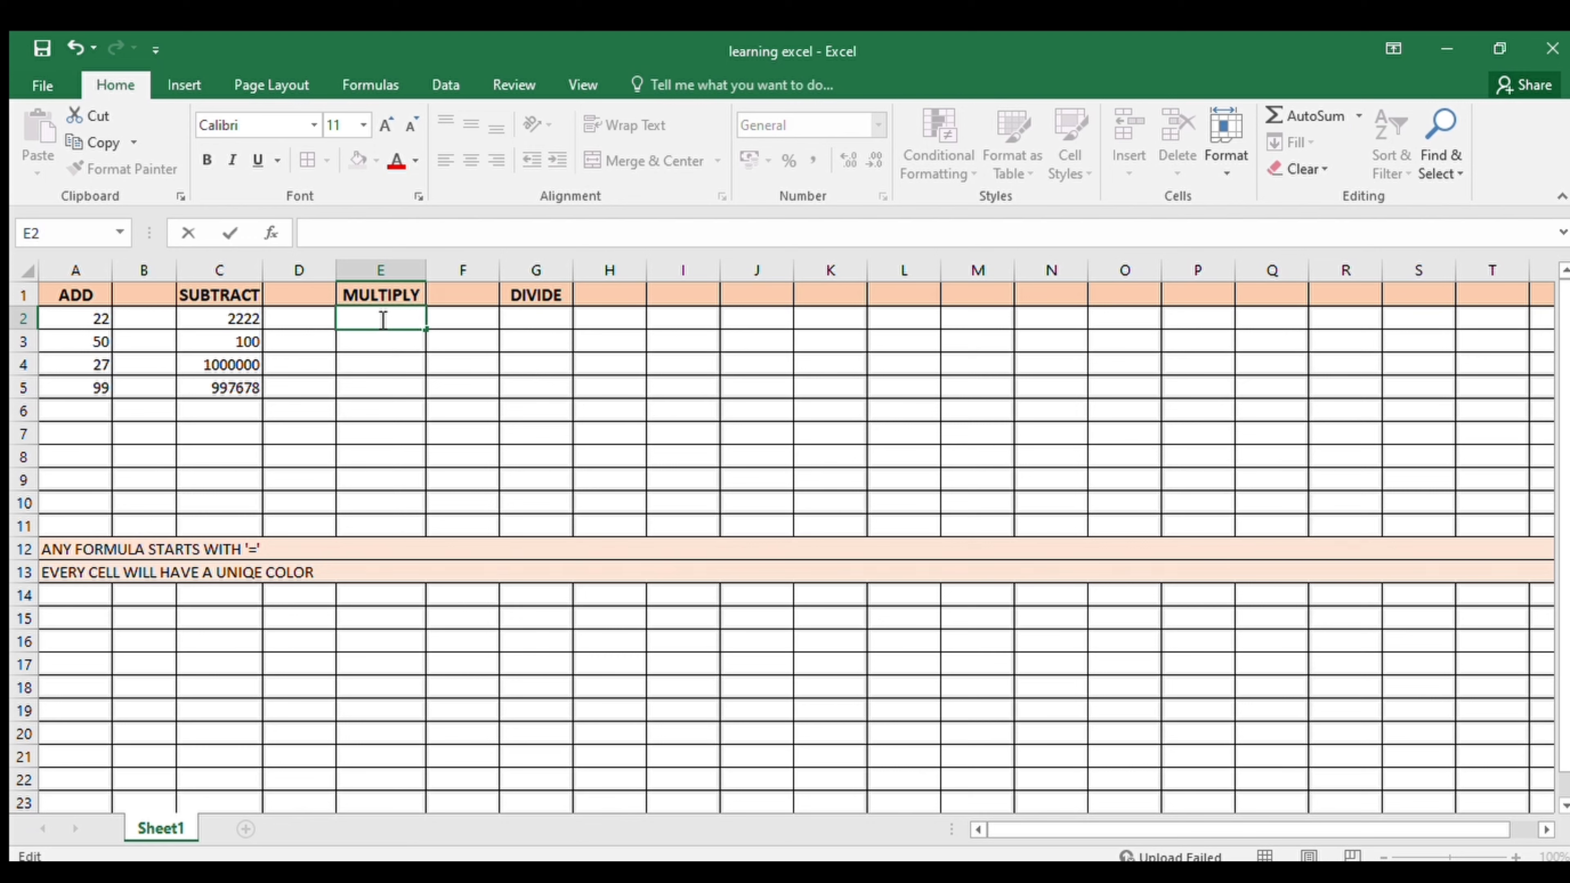
text(0)
key(Return)
text(25)
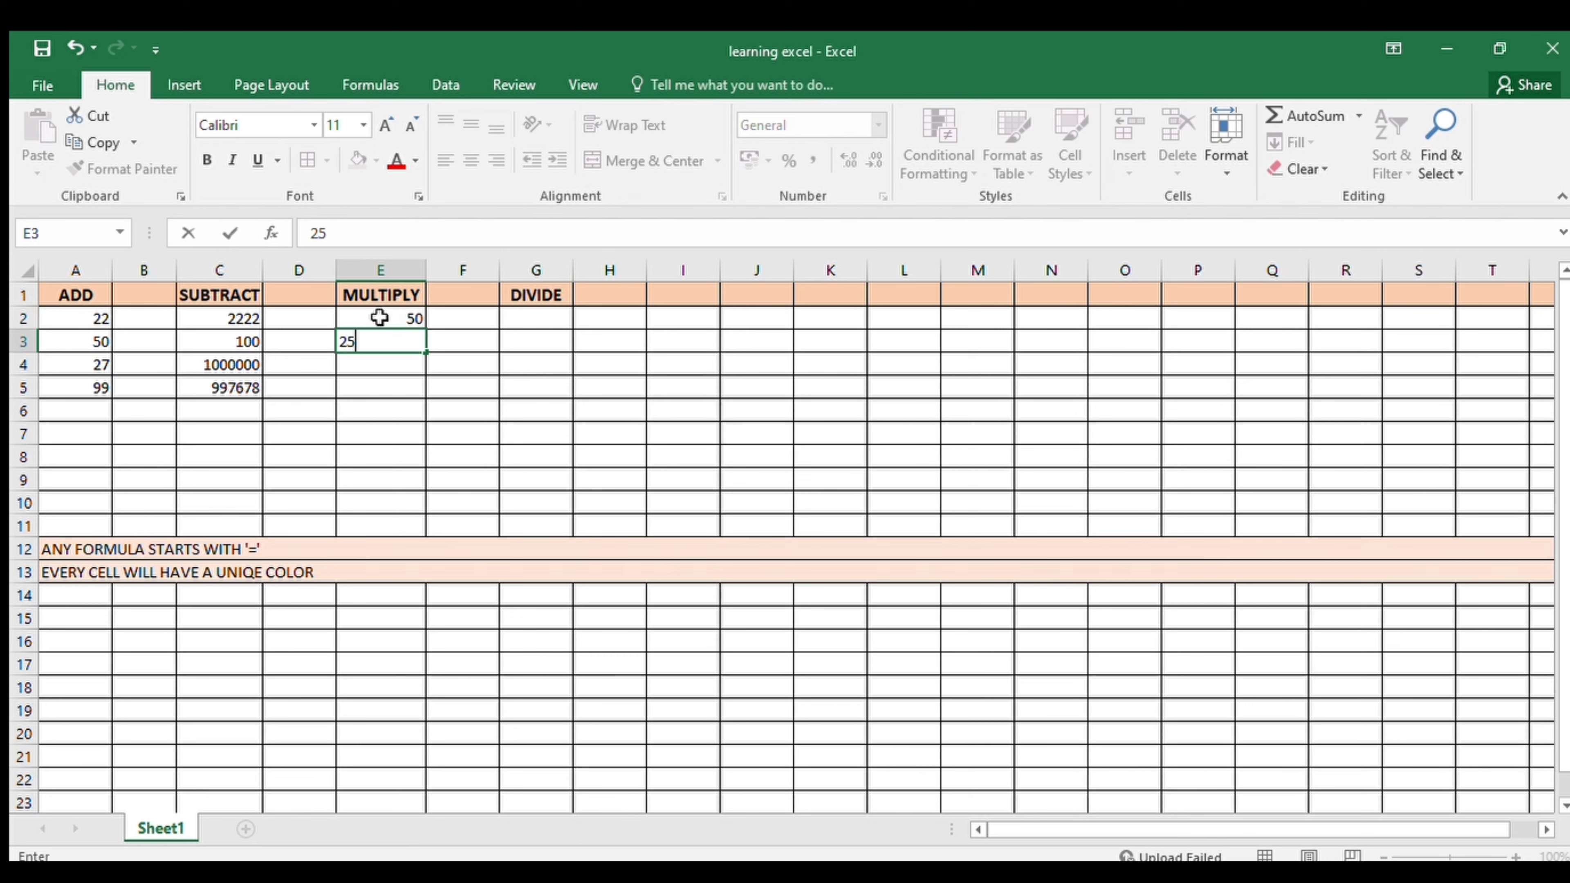
key(Return)
text(35)
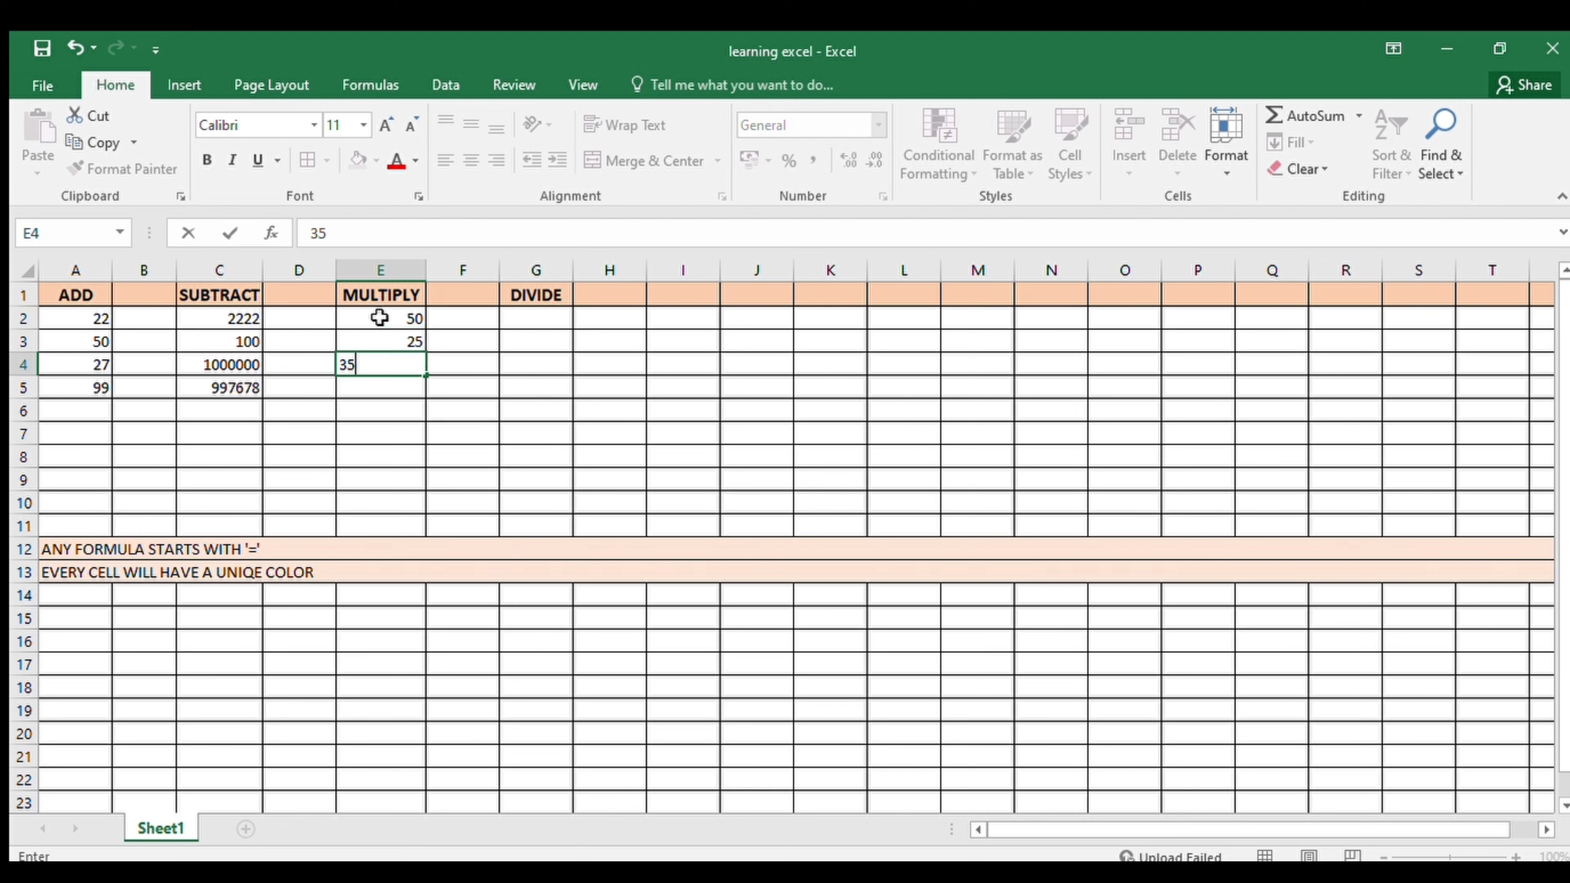
key(Return)
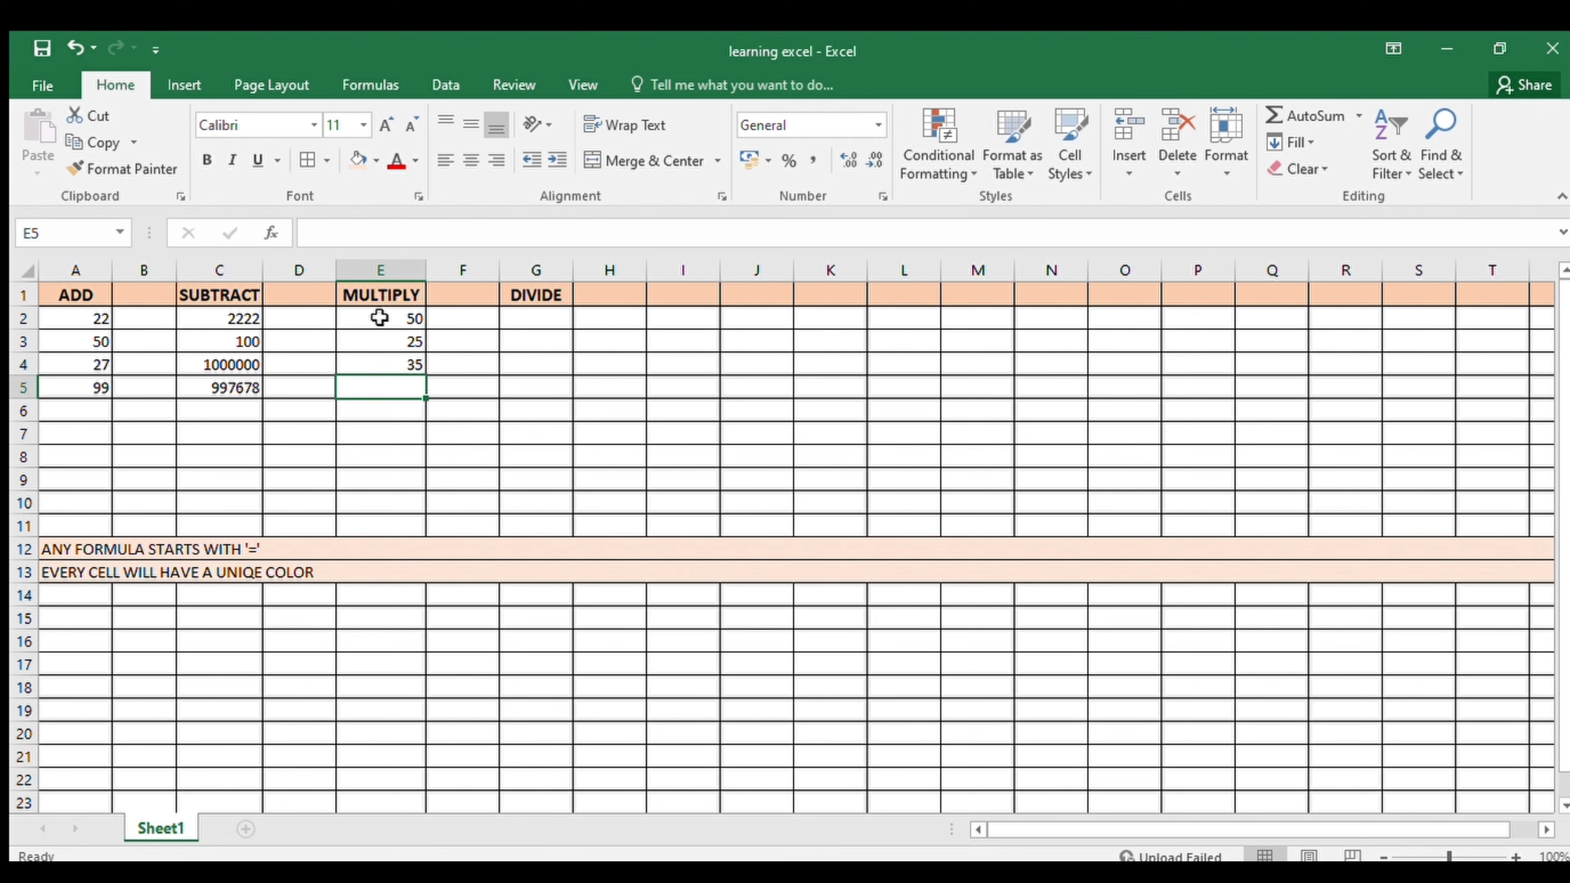
- Multiply the third and first MULTIPLY numbers in cell E5 with the formula =E4*E2
text(=)
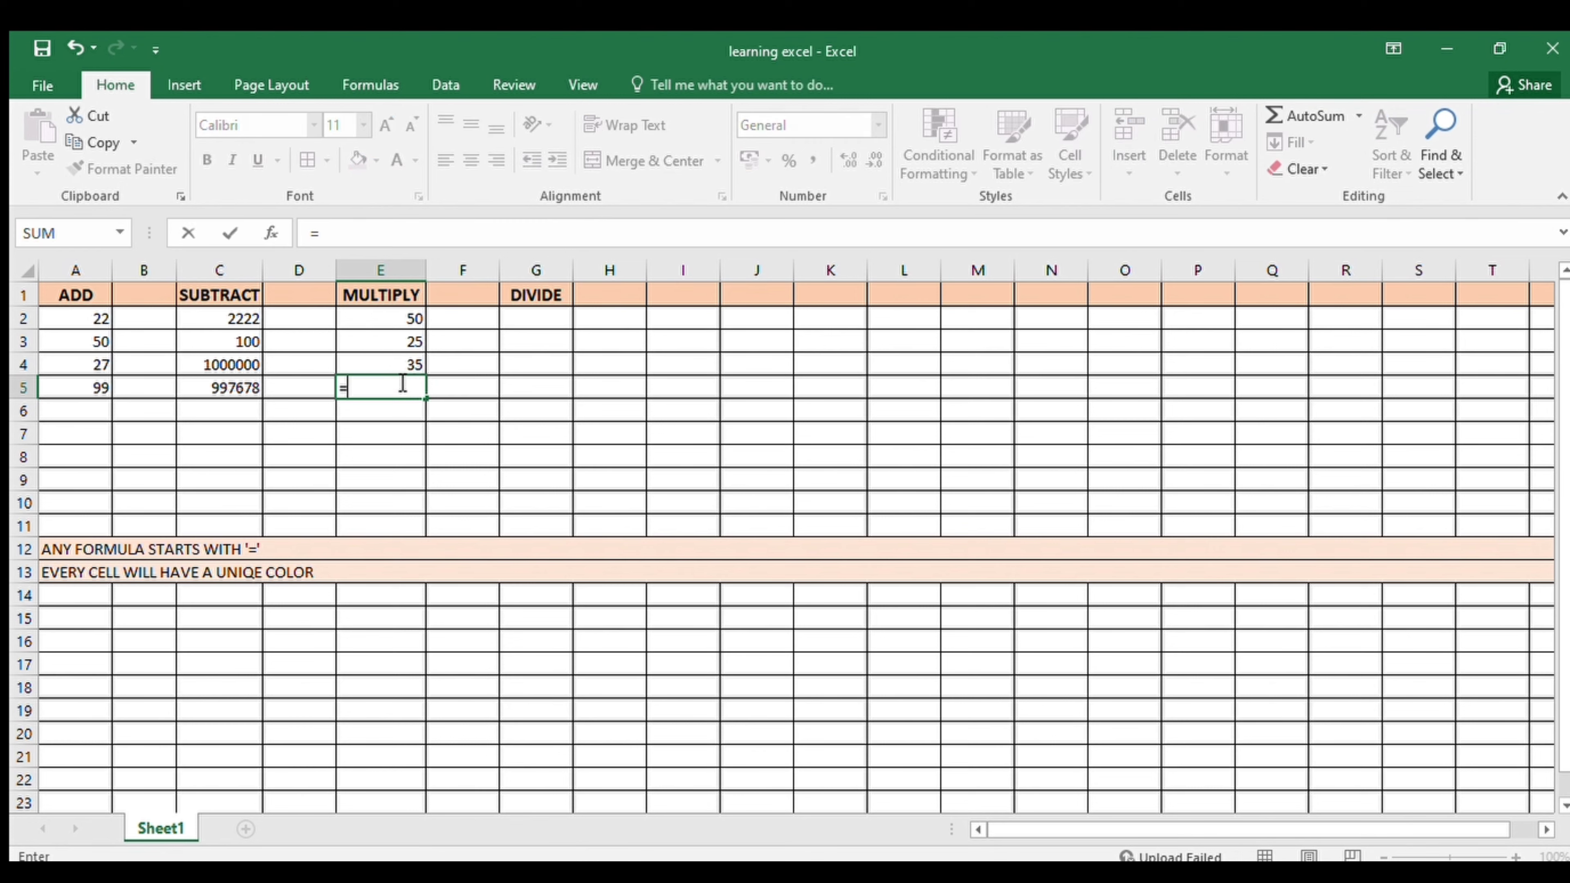
click(395, 364)
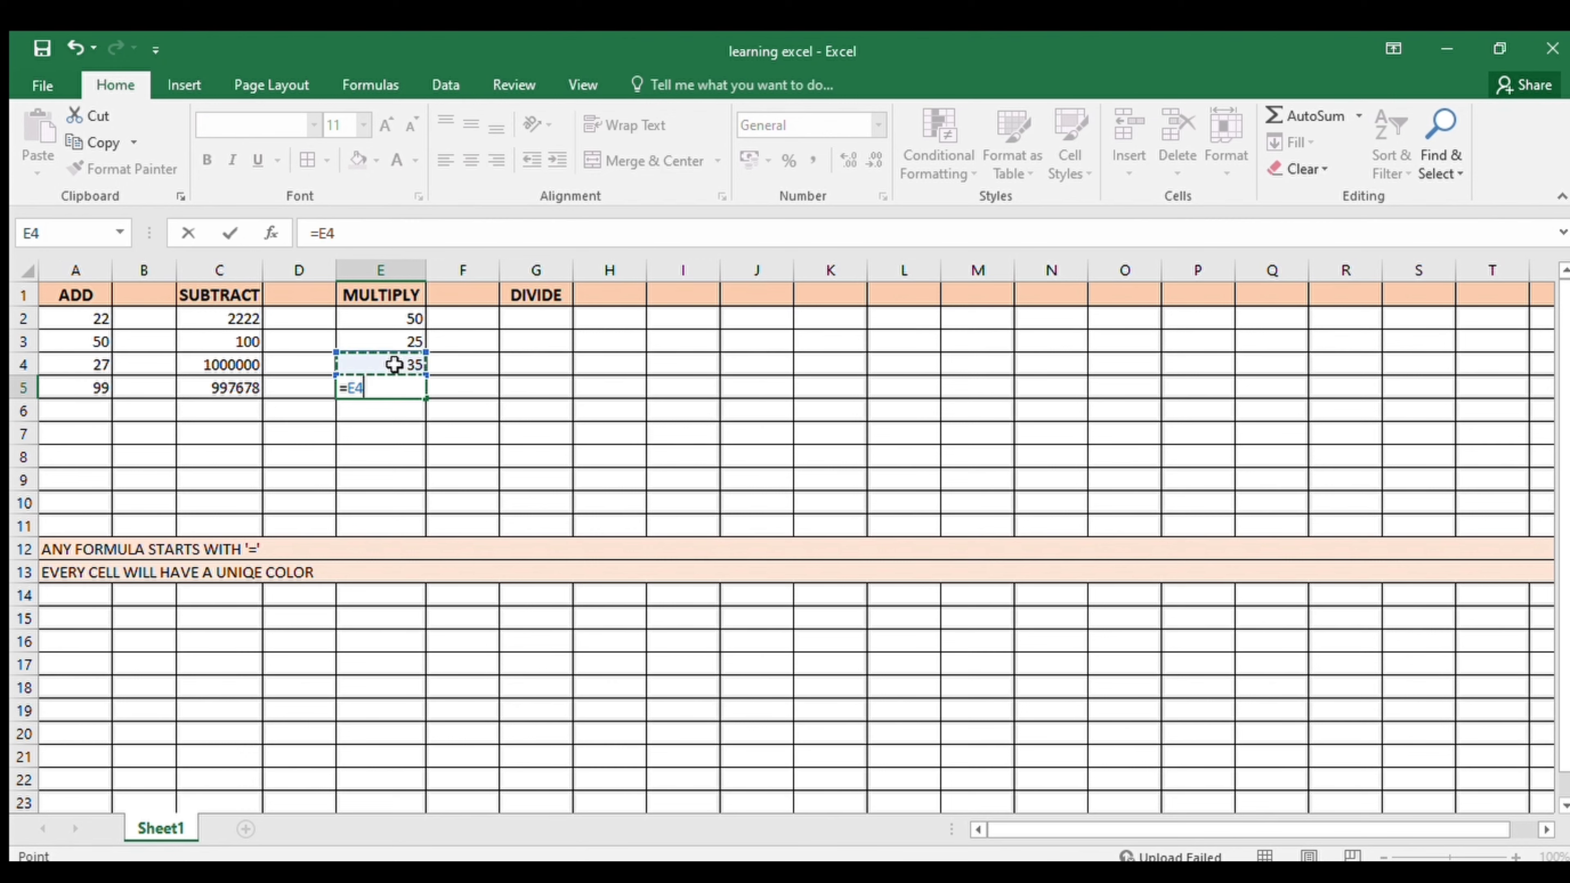
text(*)
click(397, 316)
key(Return)
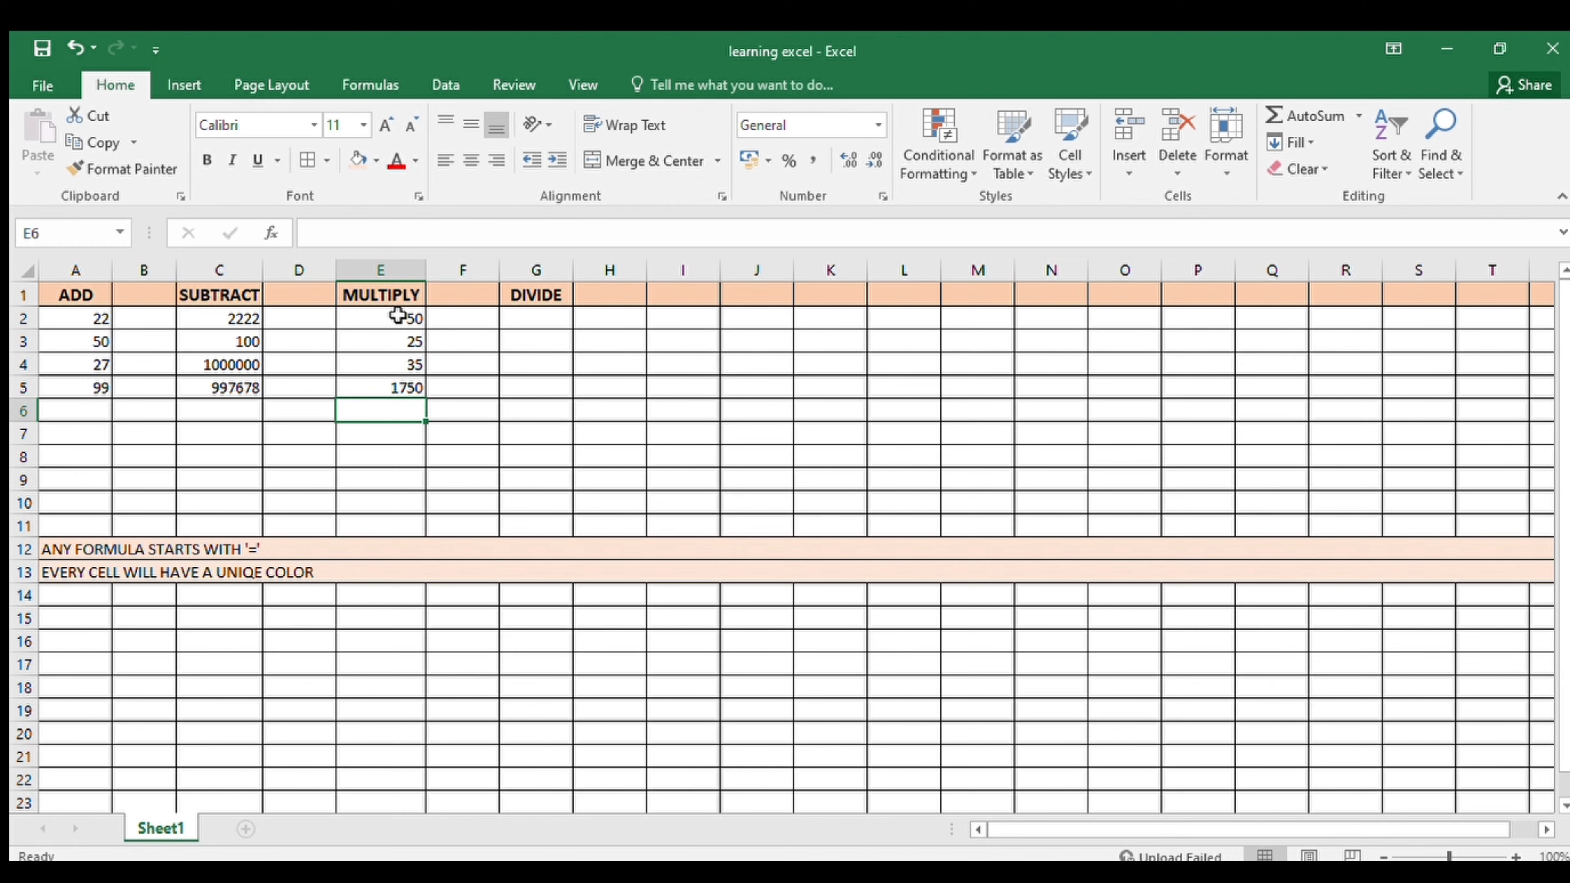
- Extend the formula in cell E5 to =E4*E2*E3 so it multiplies all three MULTIPLY numbers
click(409, 386)
click(403, 321)
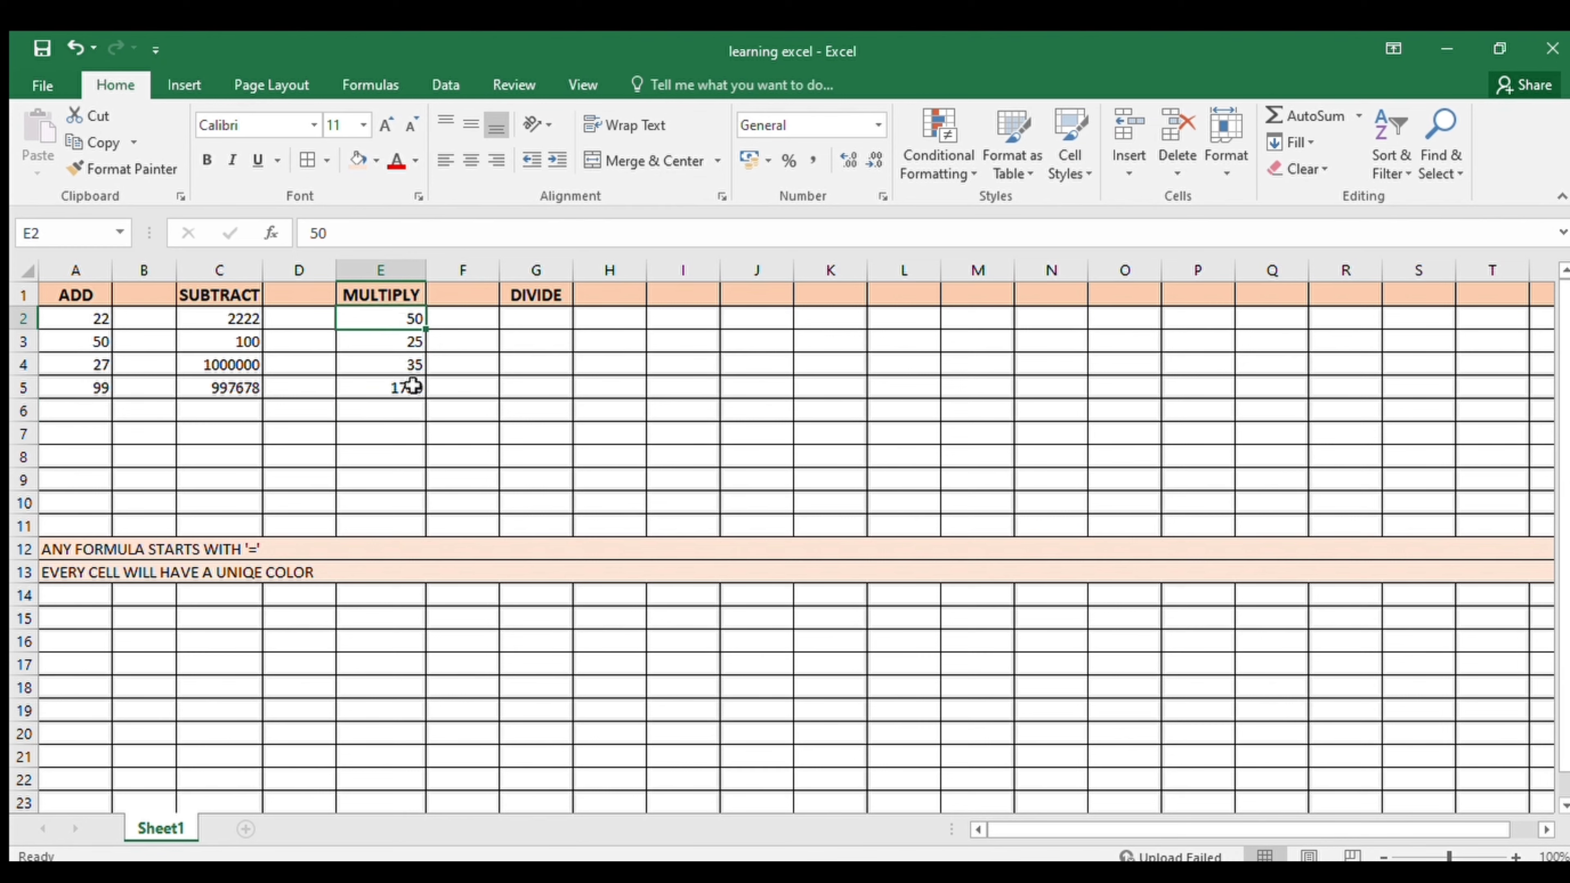
click(401, 384)
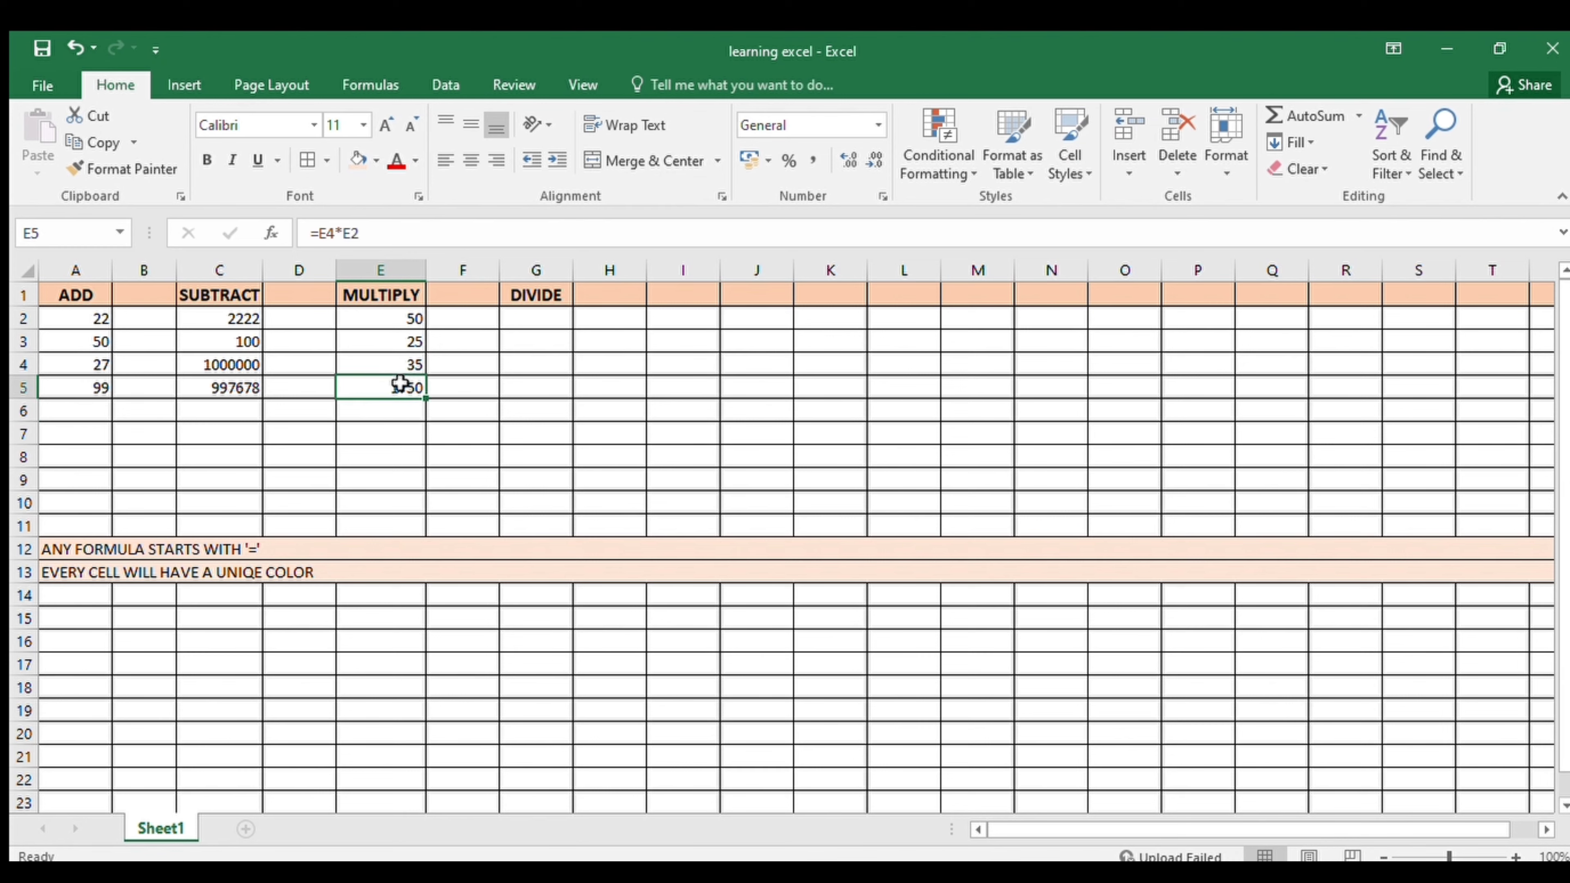
click(366, 234)
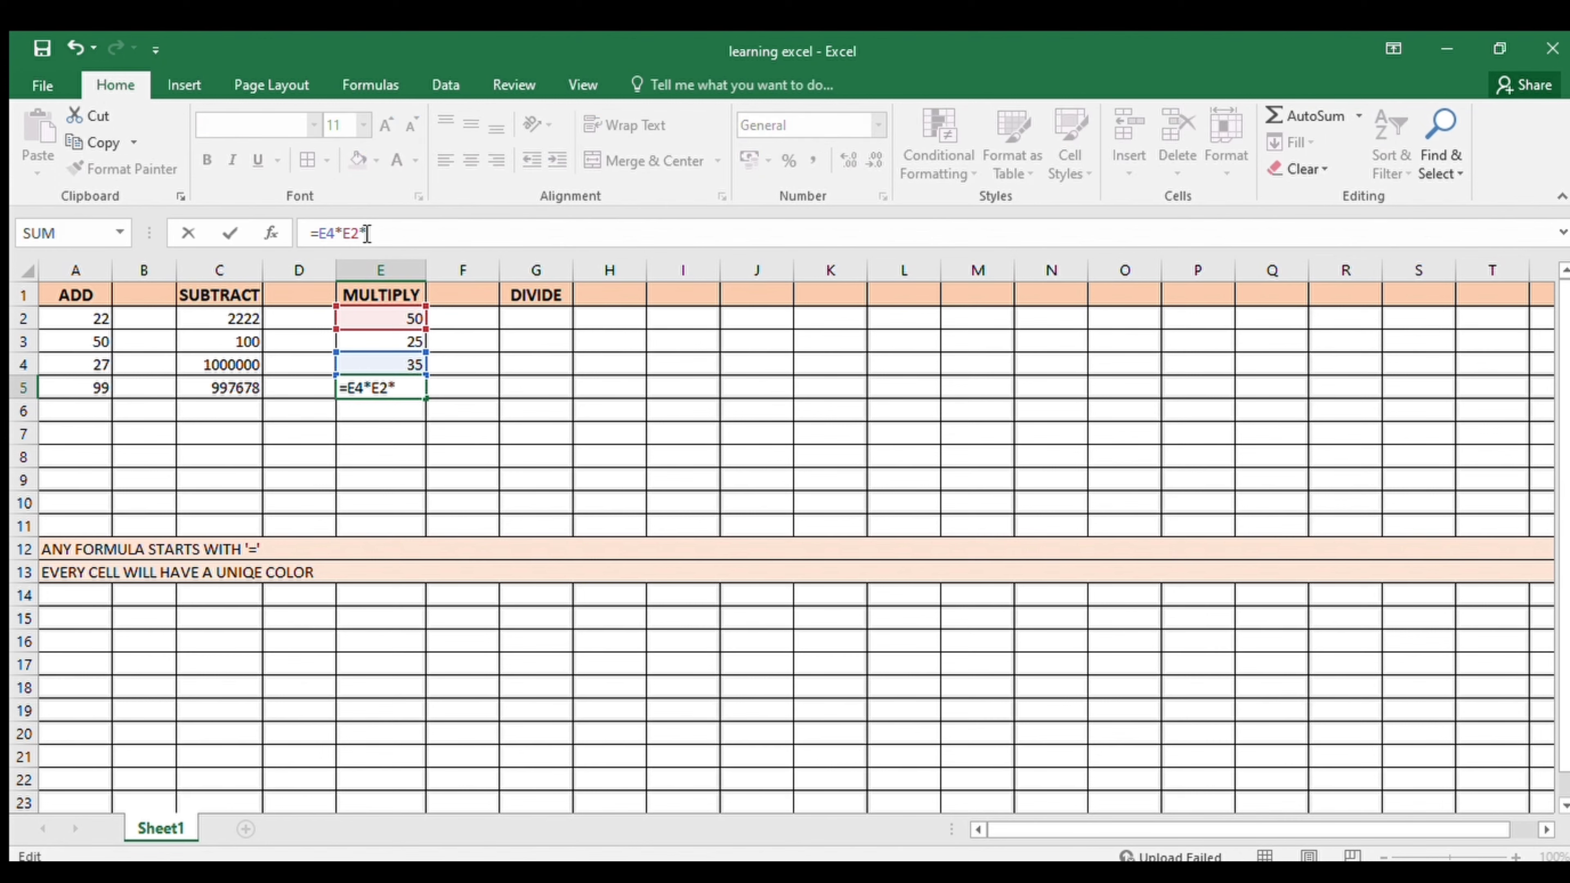
click(389, 344)
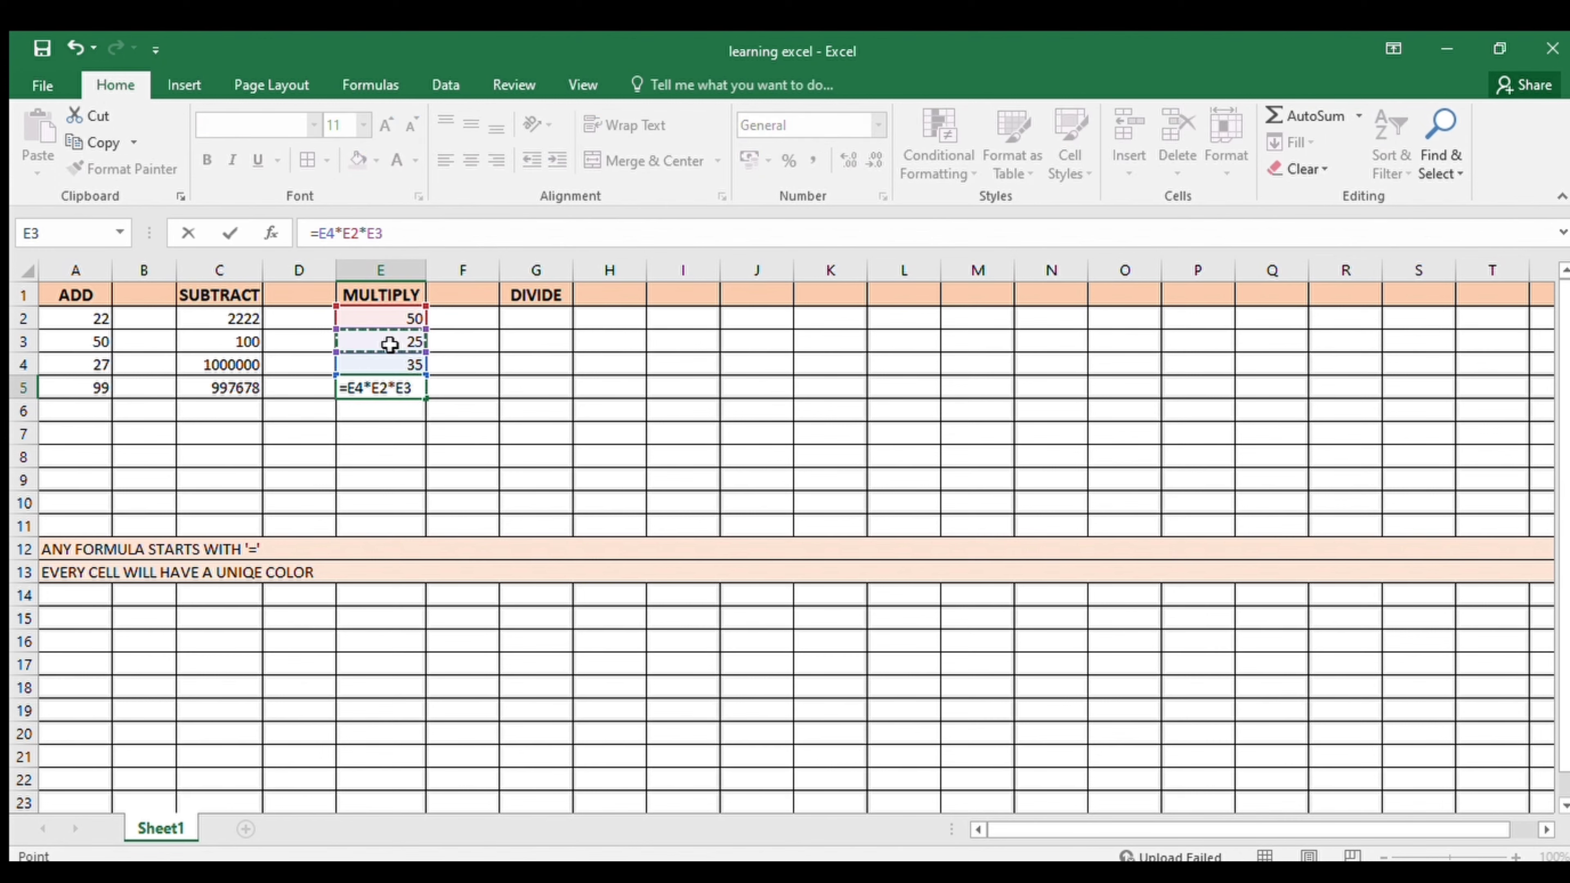
key(Return)
- Set cell E4 to 10 and cell E2 to 450 in the MULTIPLY column
click(403, 362)
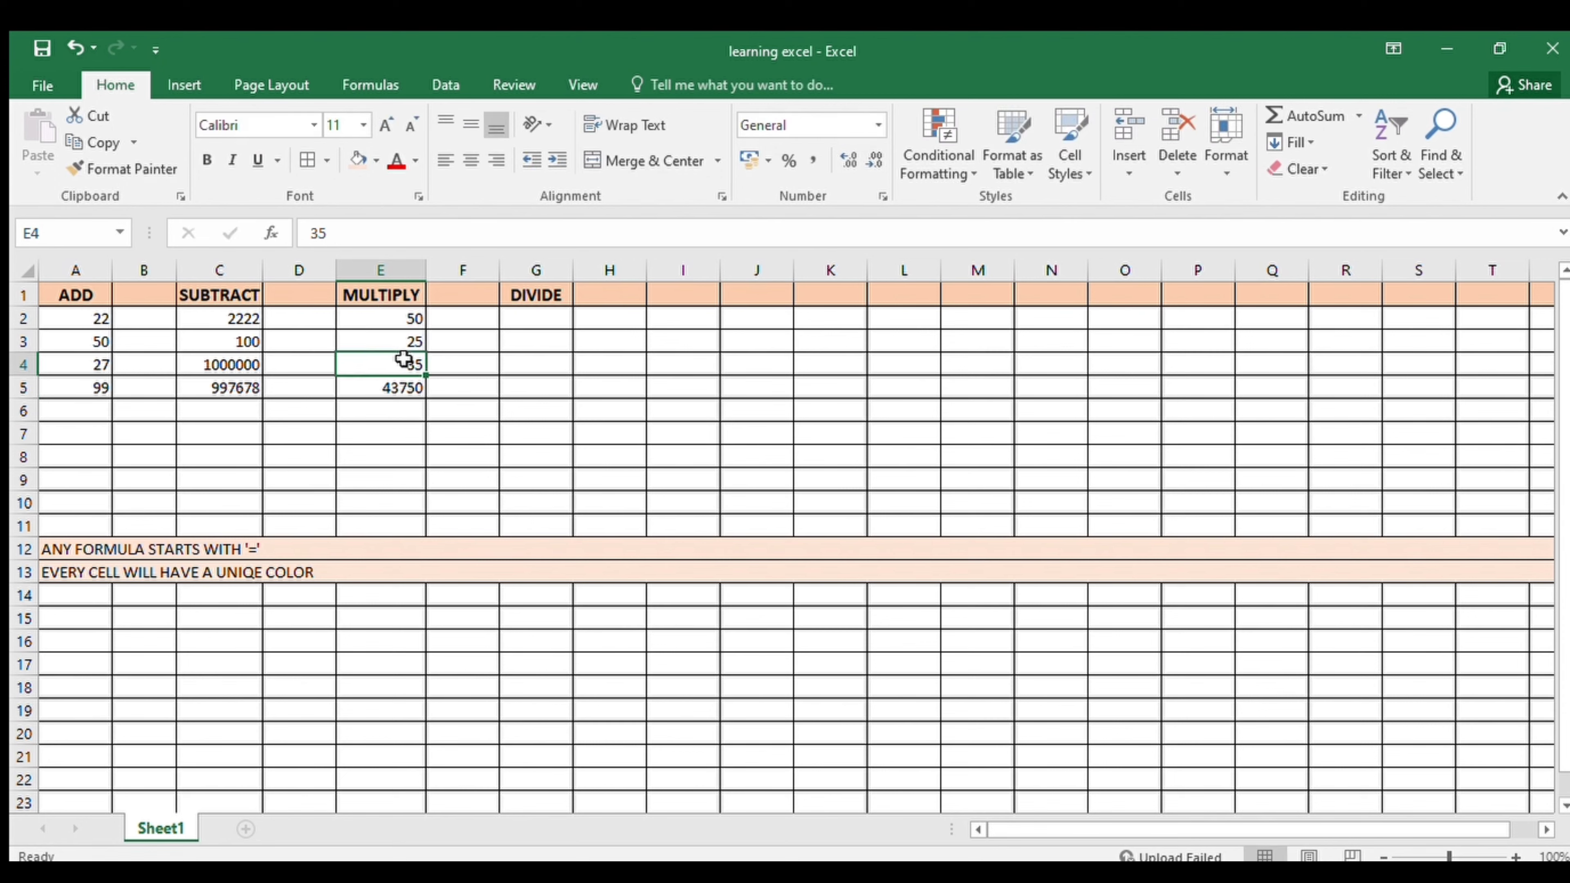
text(10)
key(Return)
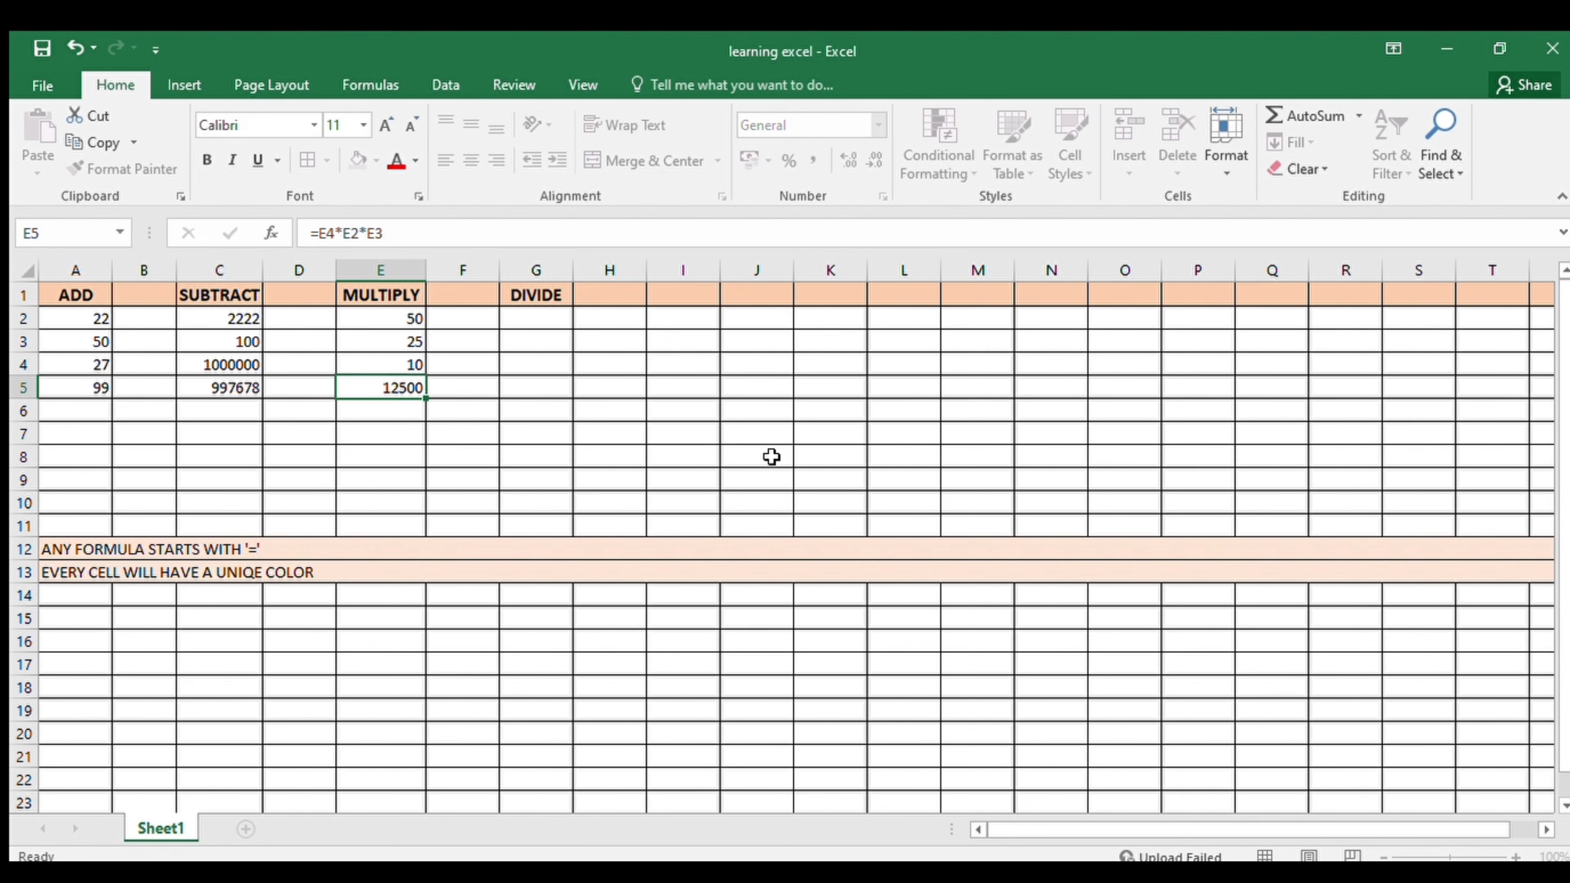
click(405, 317)
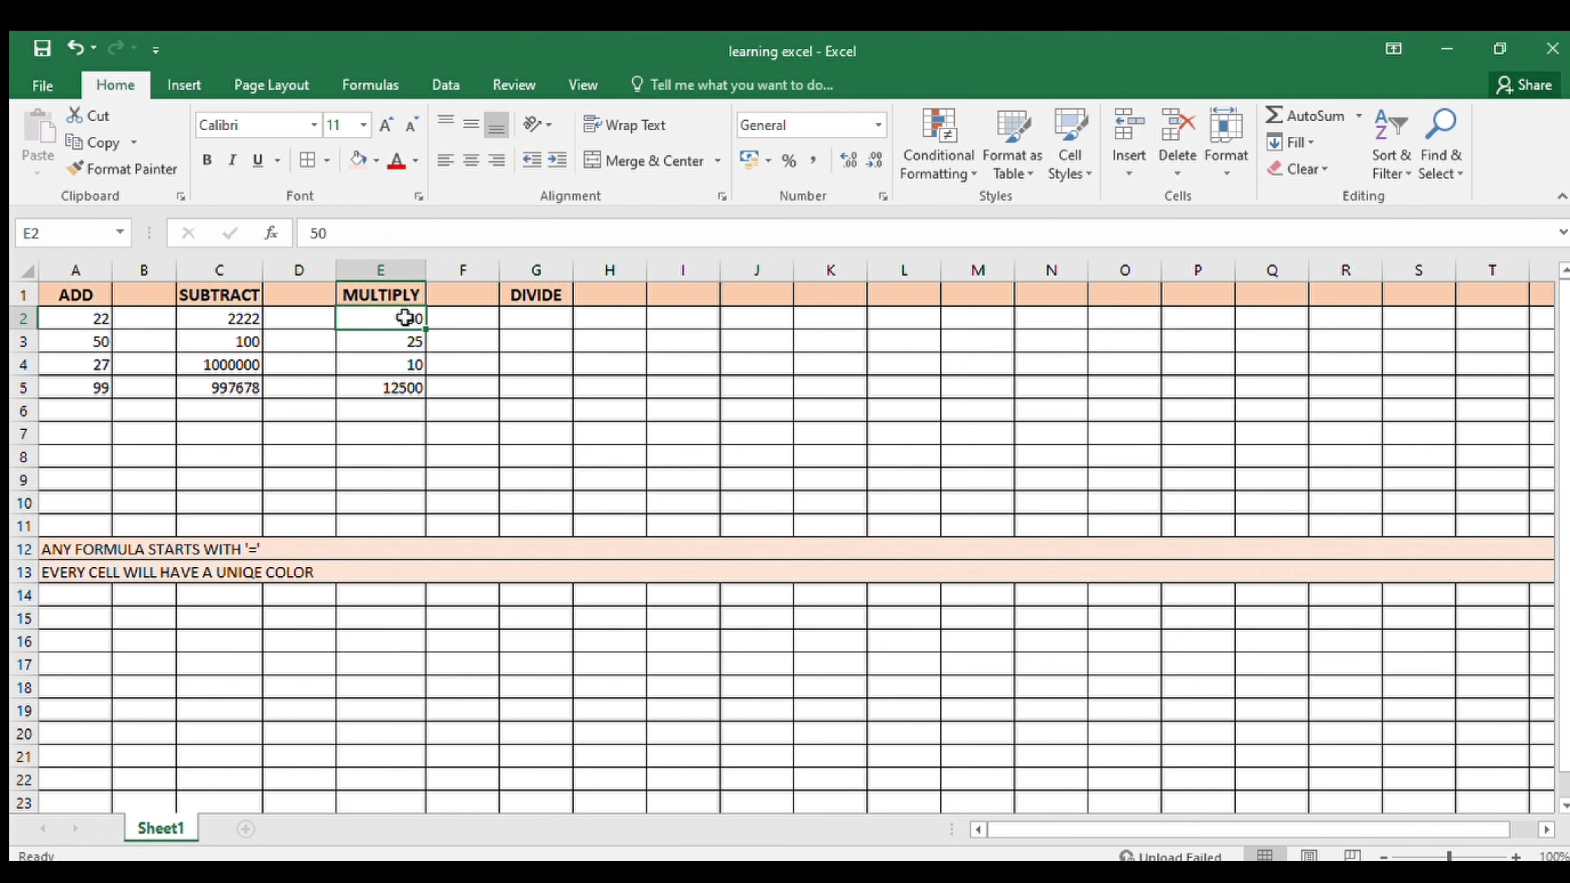
text(450)
key(Return)
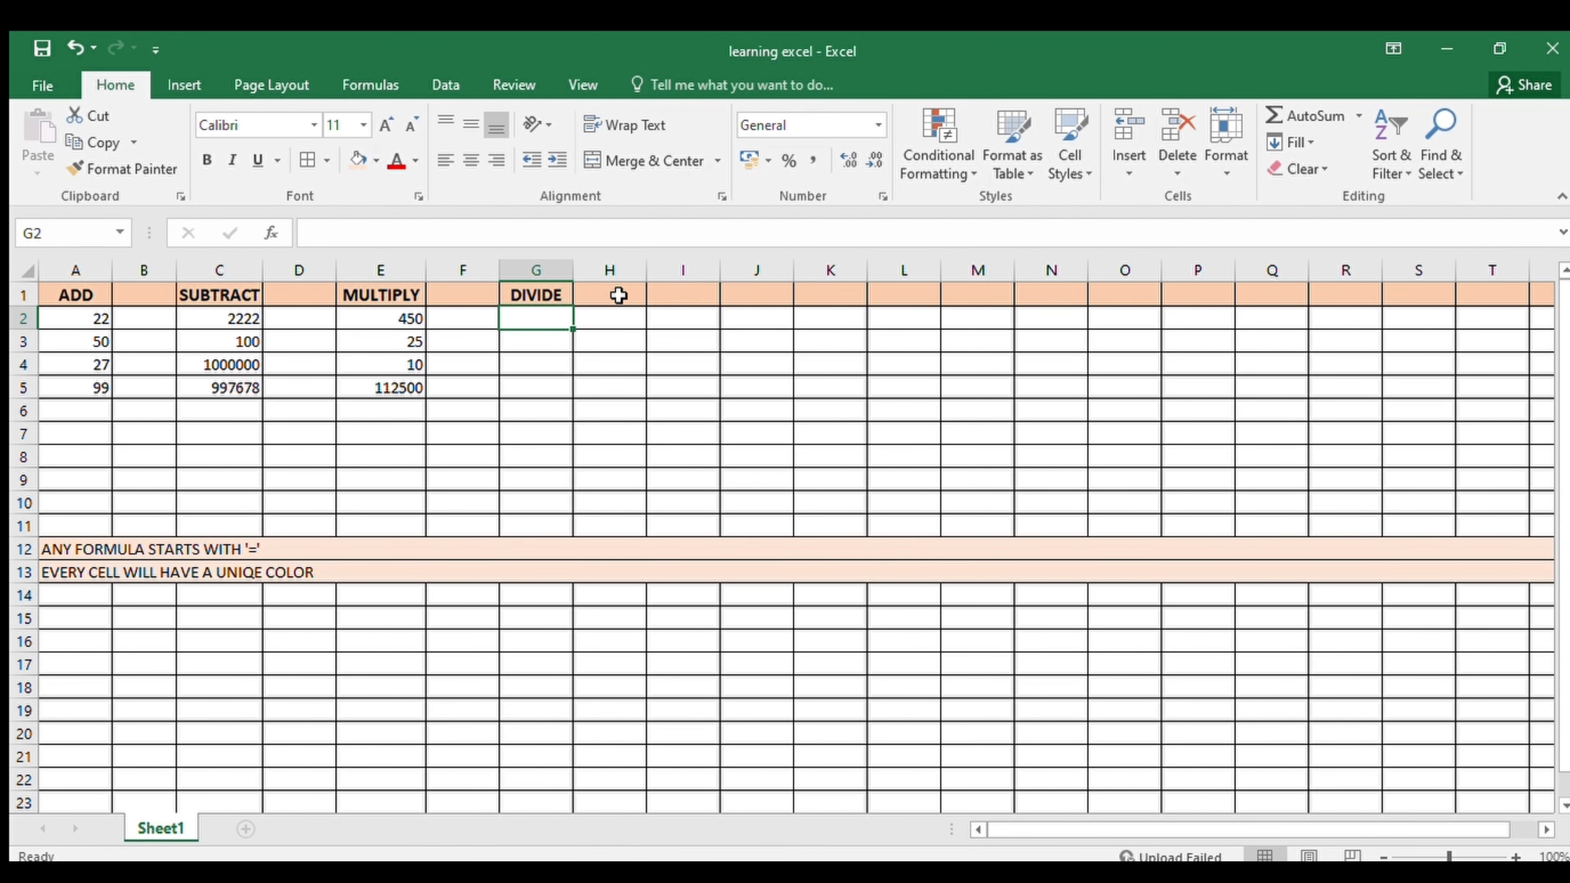
- Enter 500 in cell G2 and 5 in cell G3 under the DIVIDE heading
text(500)
key(Return)
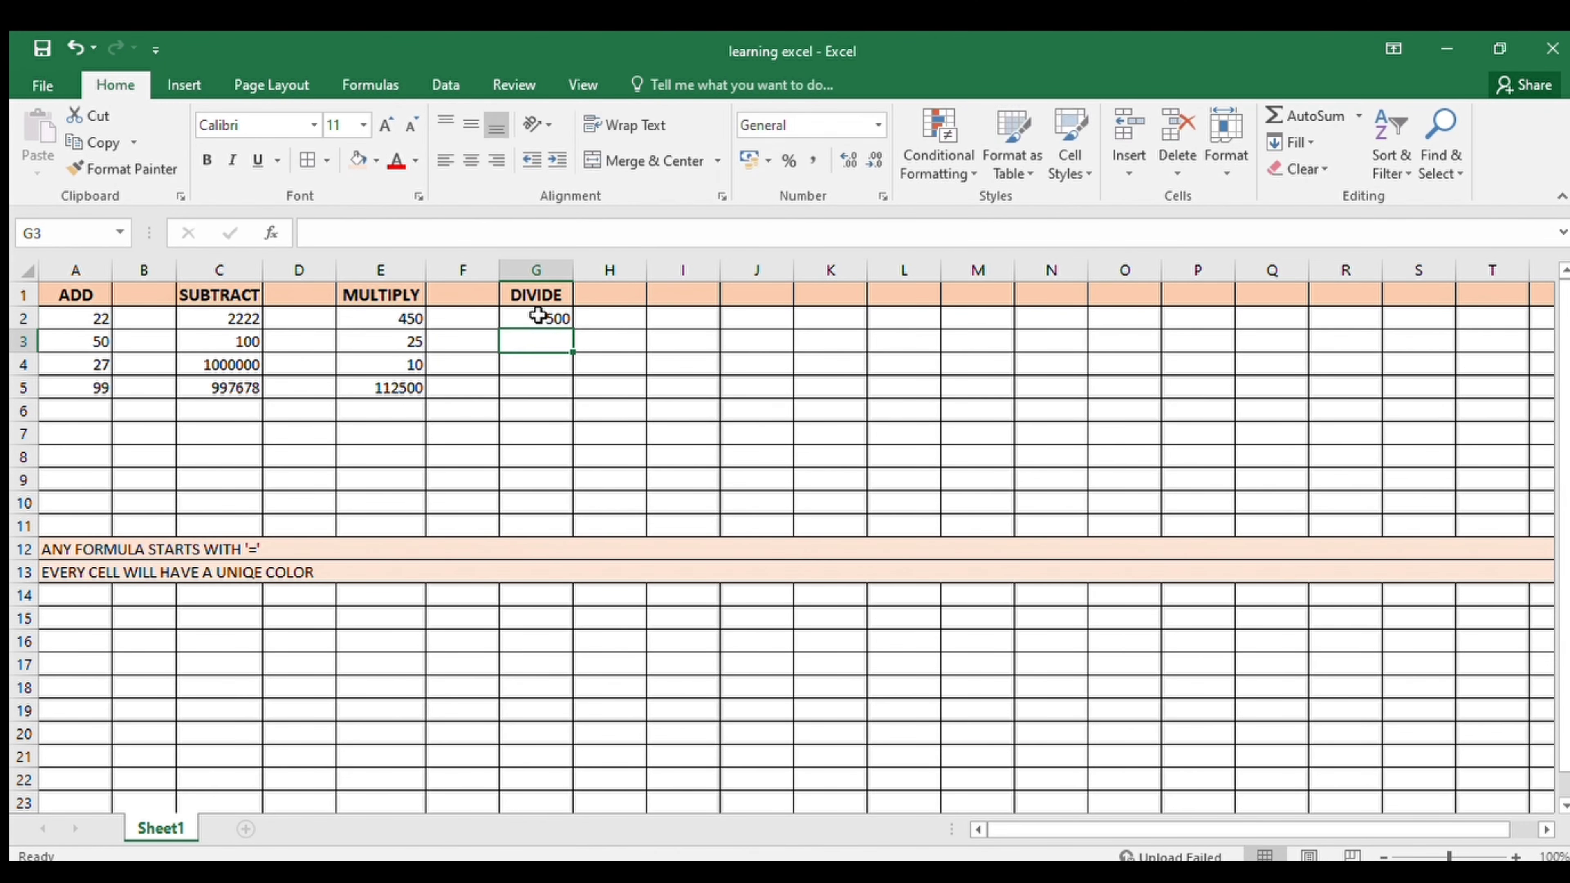
text(5)
key(Return)
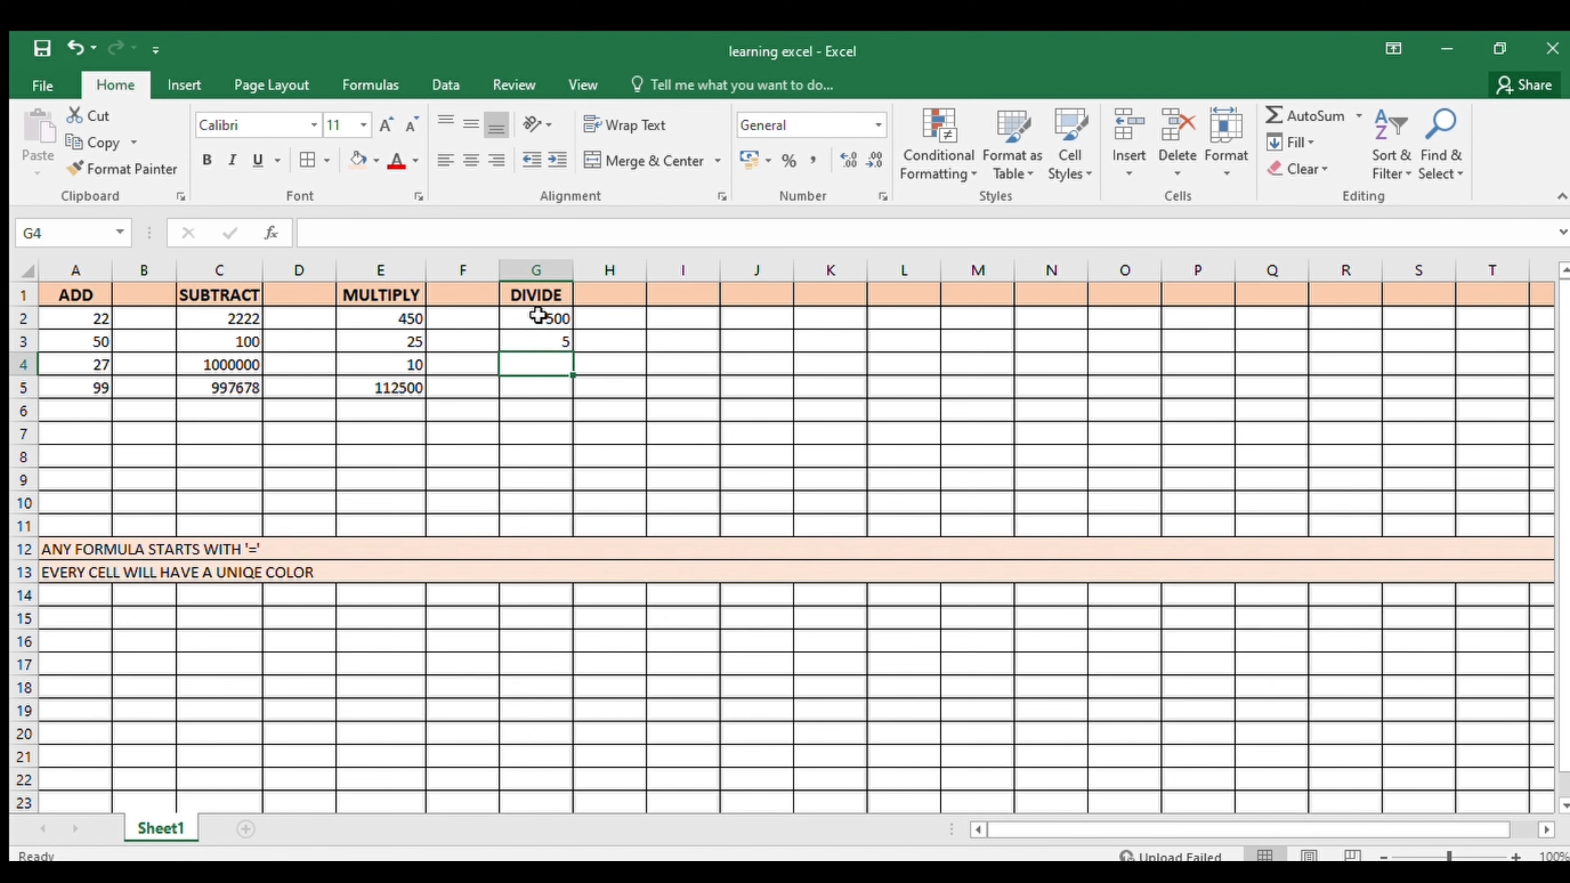
- Divide the first DIVIDE number by the second in cell G4 with the formula =G2/G3
text(=)
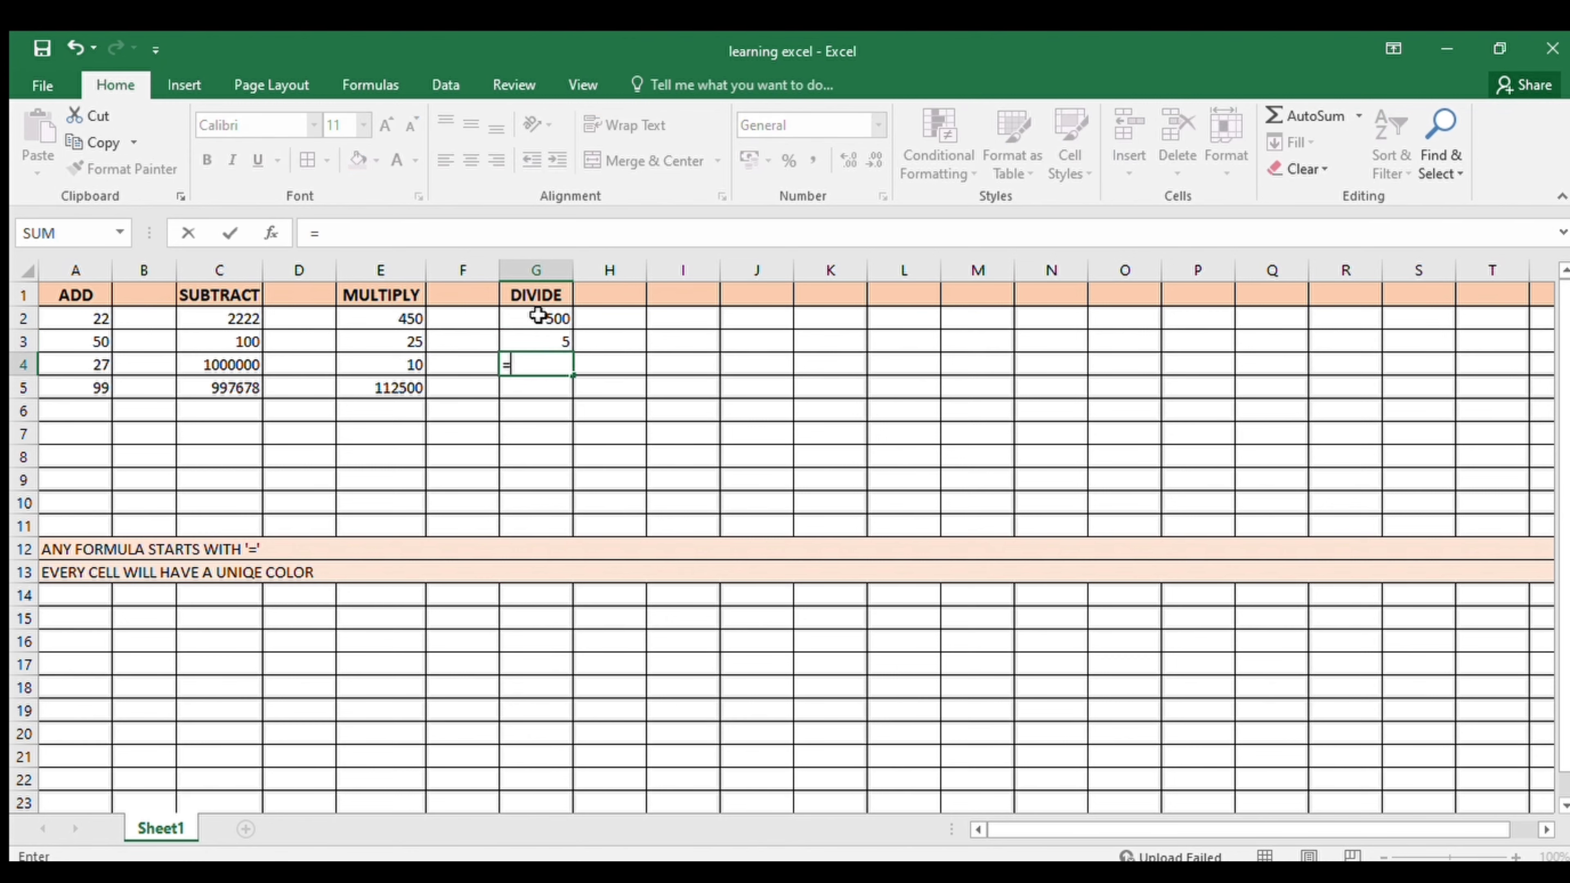
click(543, 319)
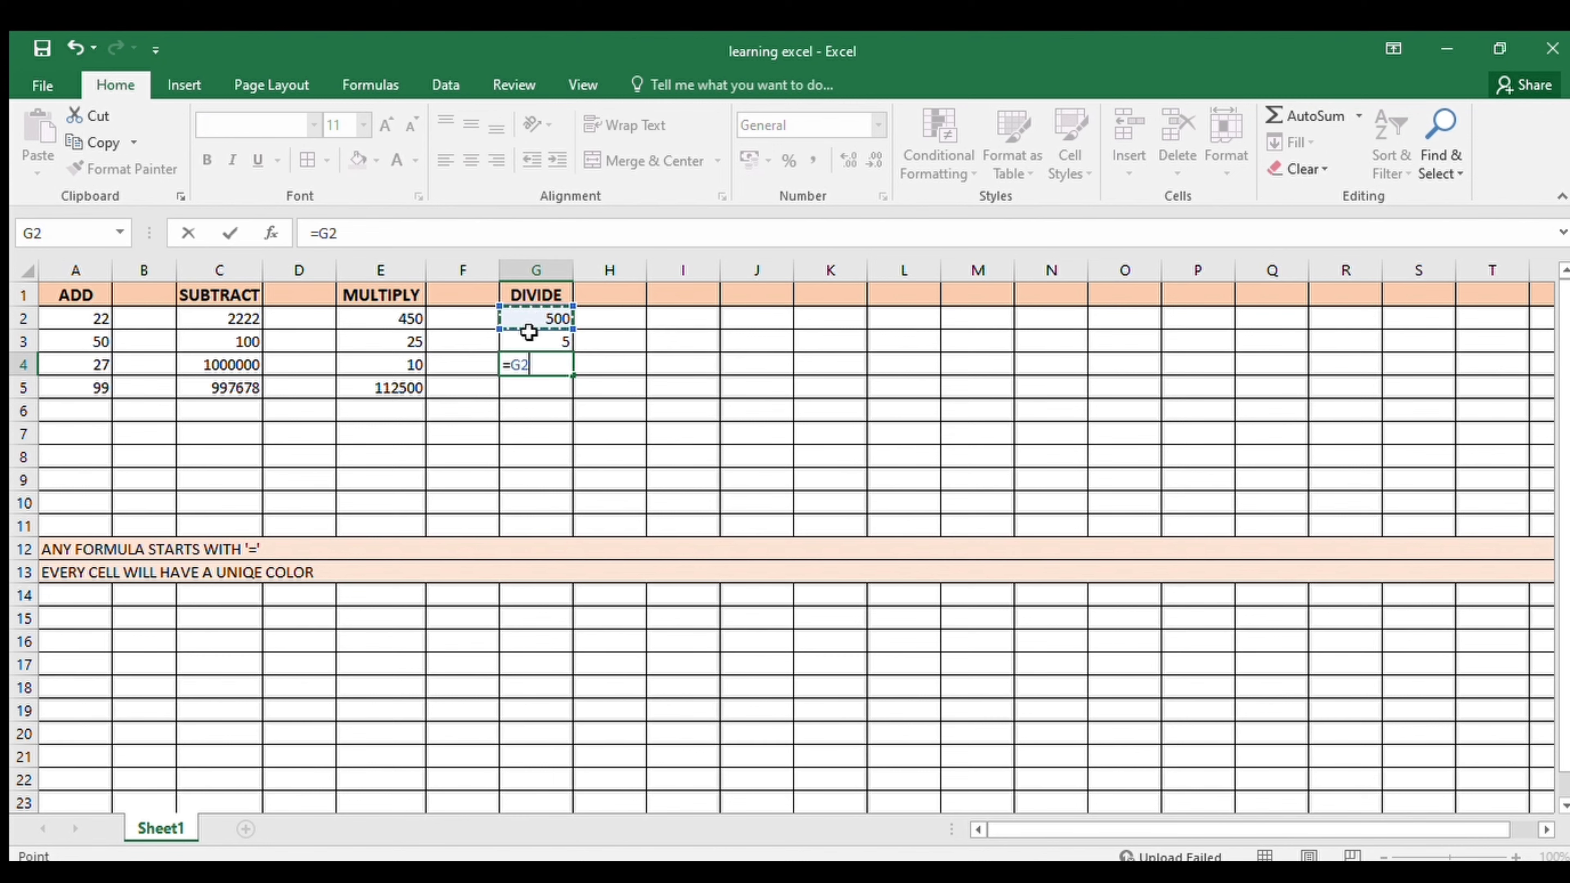
text(/)
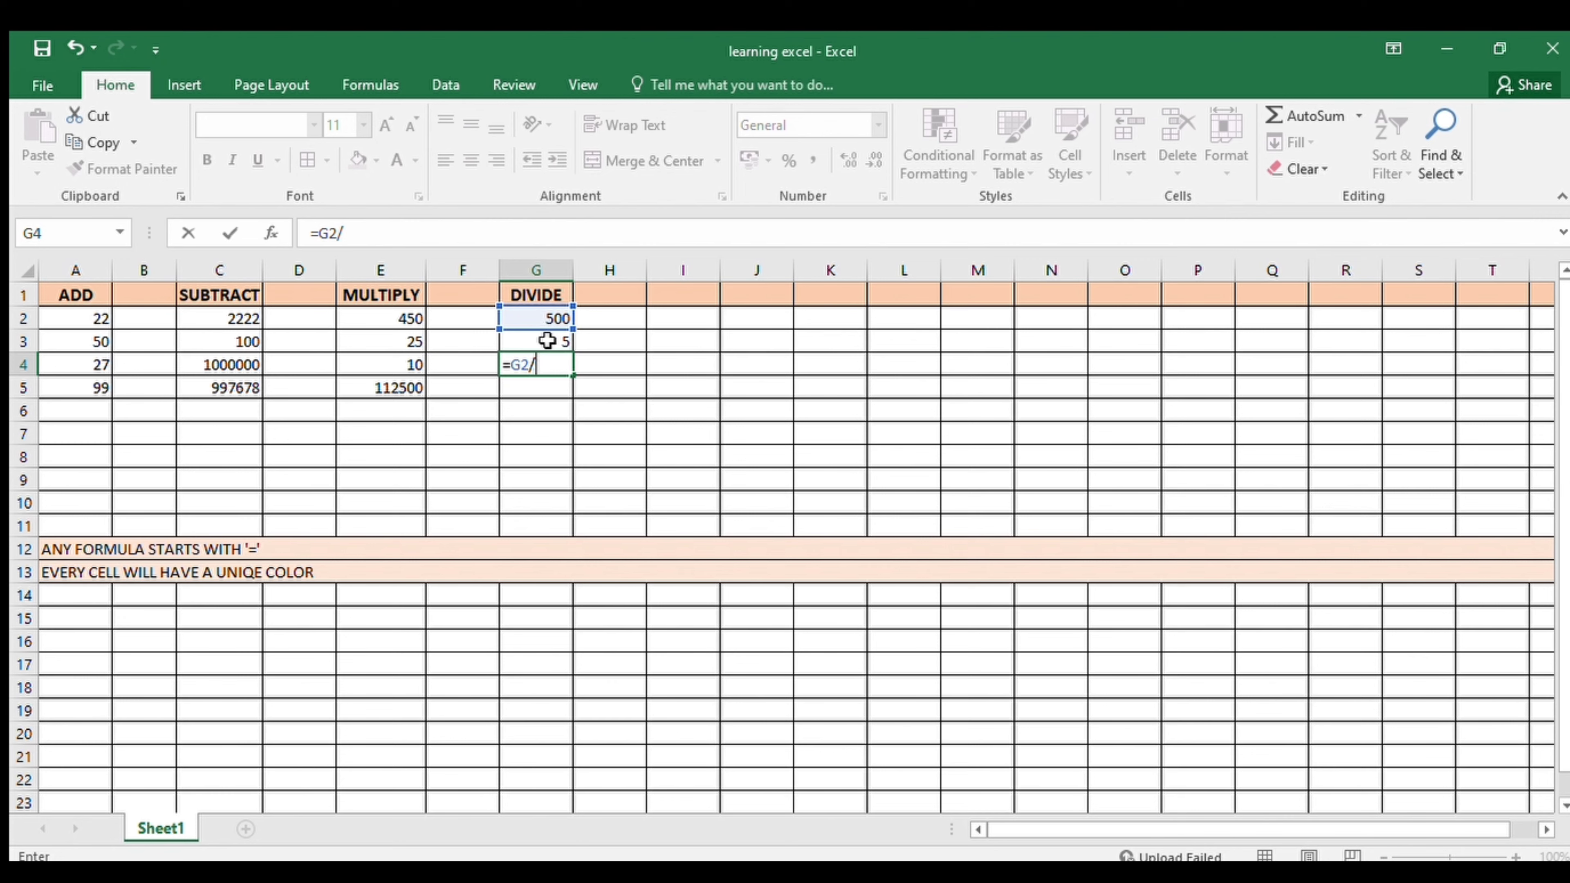
click(544, 341)
key(Return)
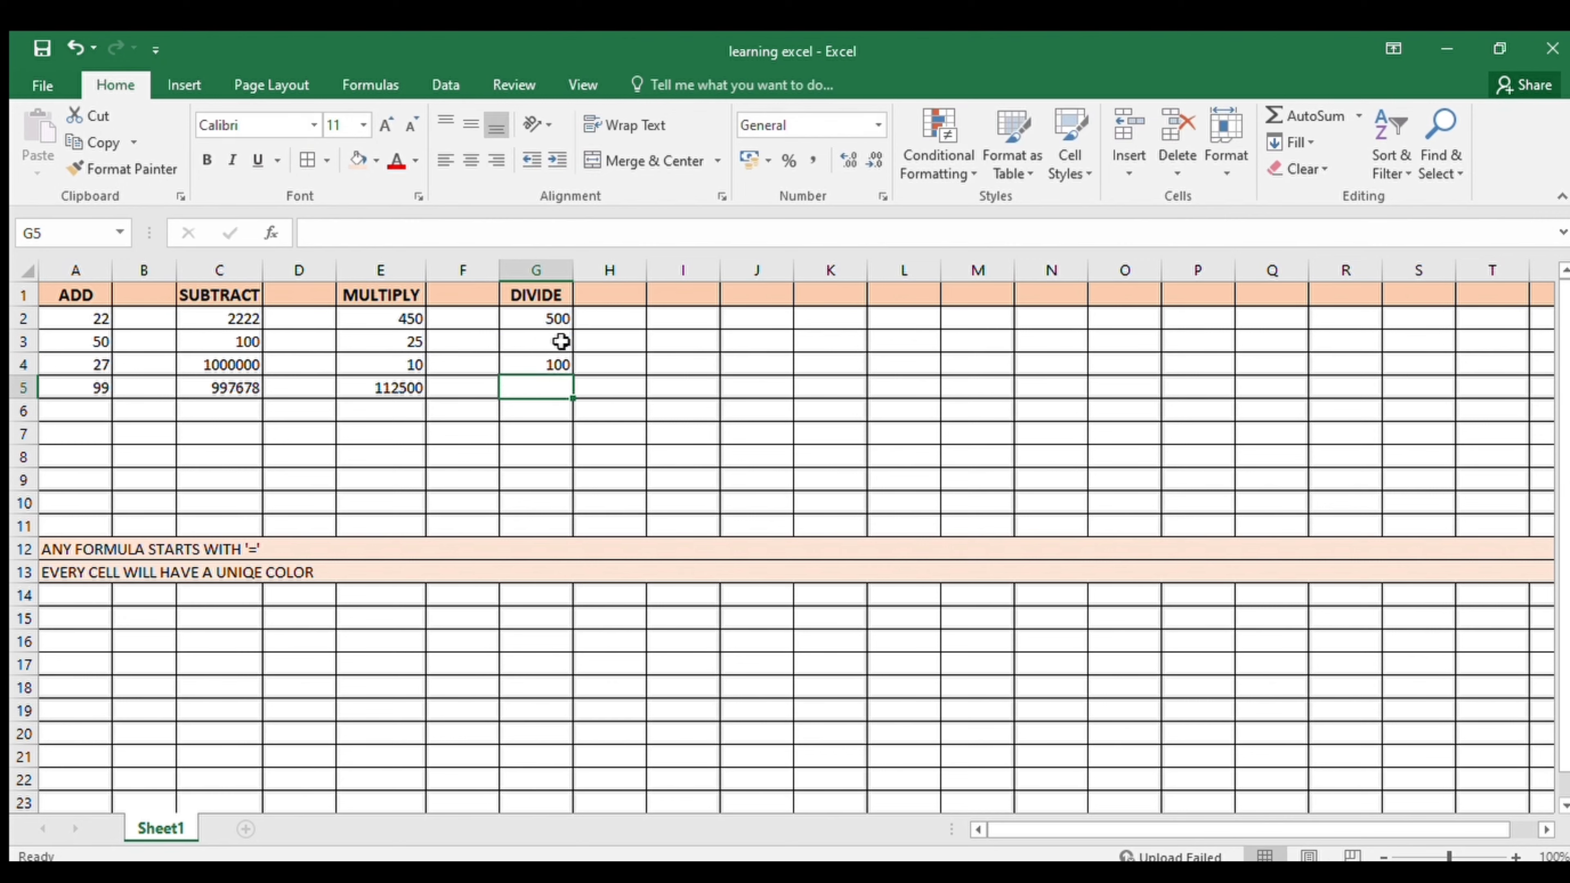
- Replace the formula in cell G4 with =G3/G2 to divide the second DIVIDE number by the first
click(551, 365)
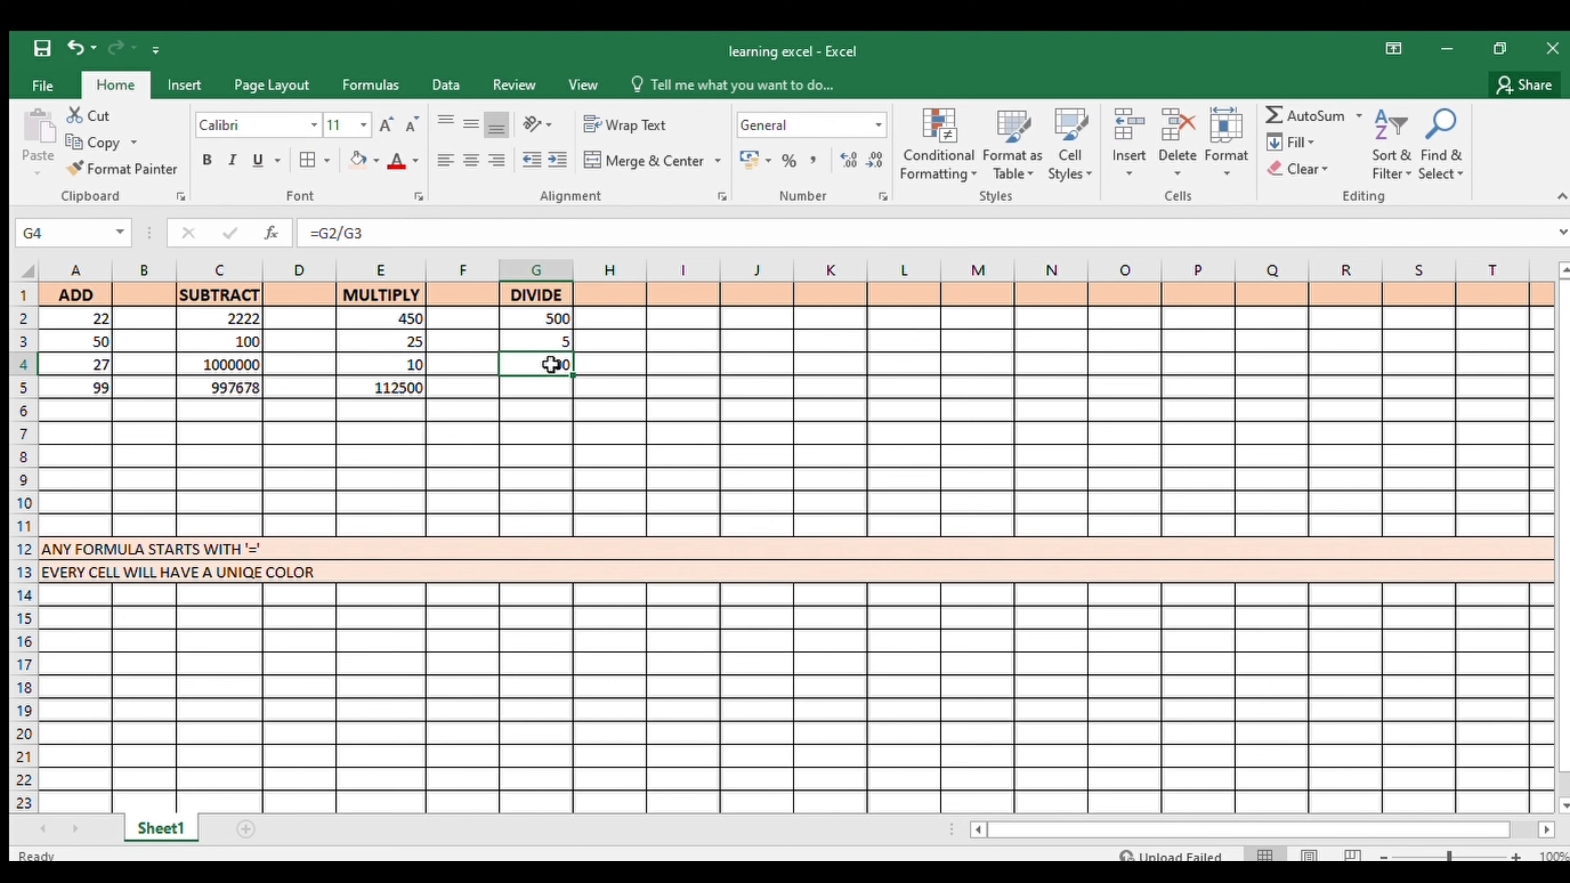
key(BackSpace)
text(=)
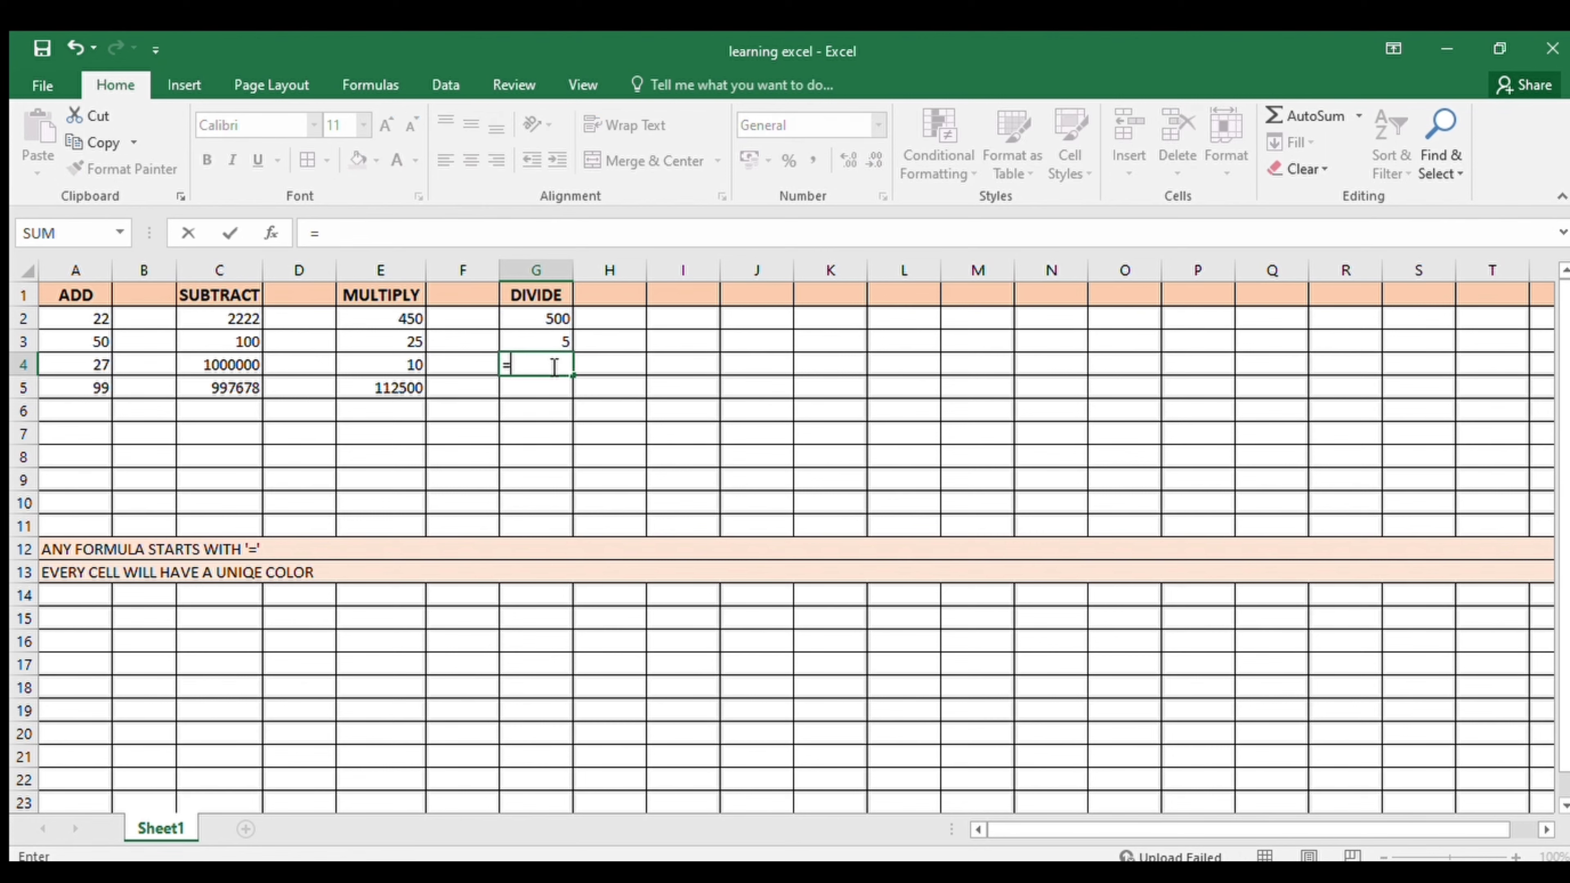
click(541, 337)
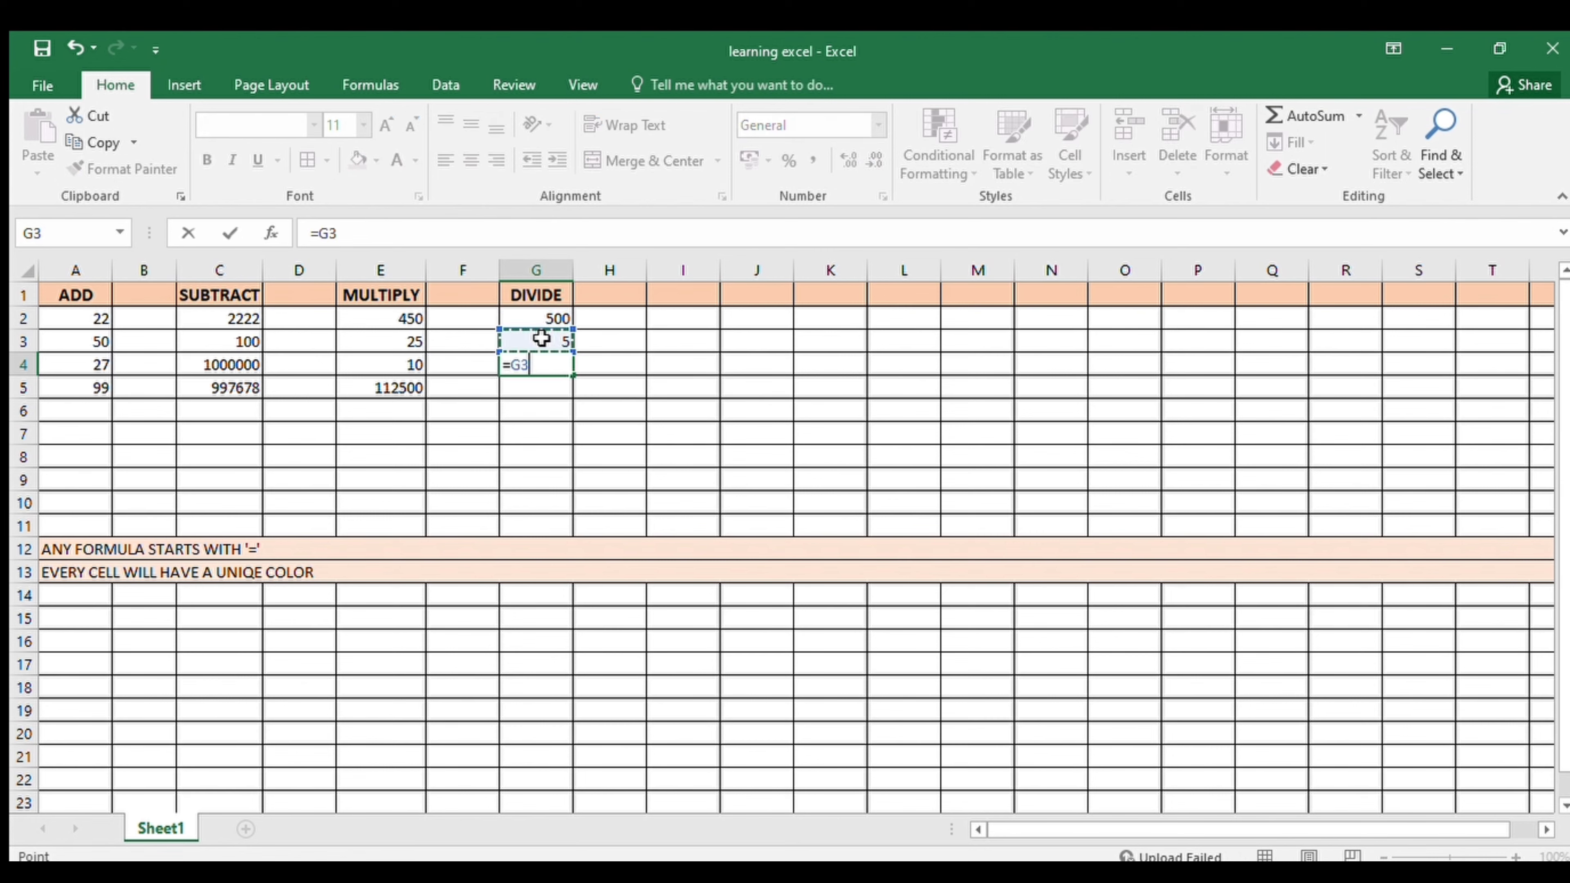
text(/)
click(539, 318)
key(Return)
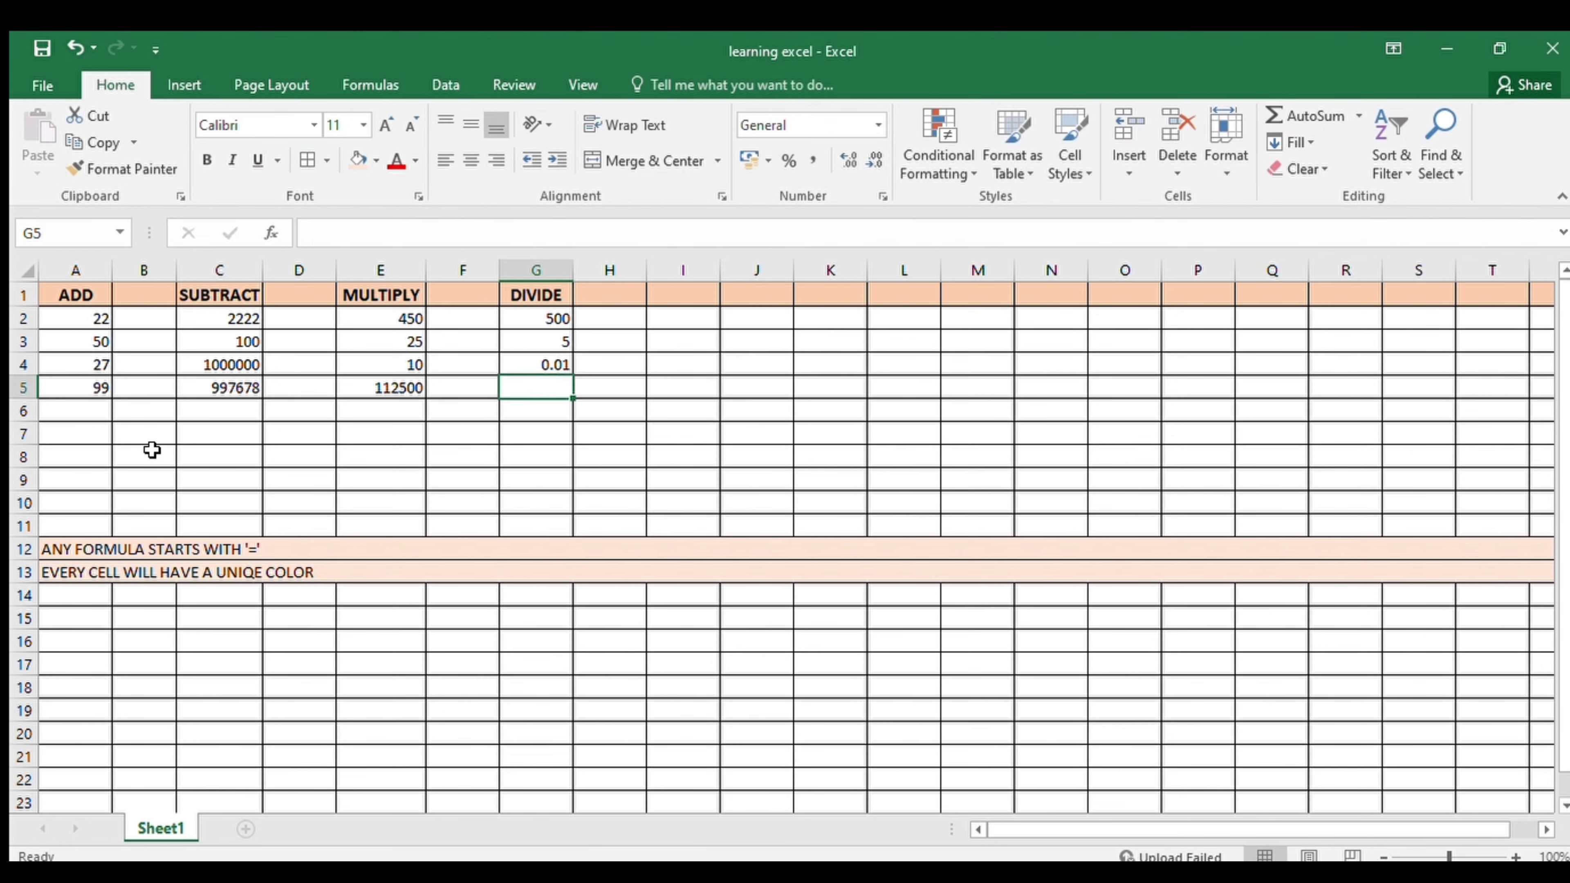
- Fill the data cells A2:G5 below the four operation headings with the current light orange color
drag(87, 388, 522, 293)
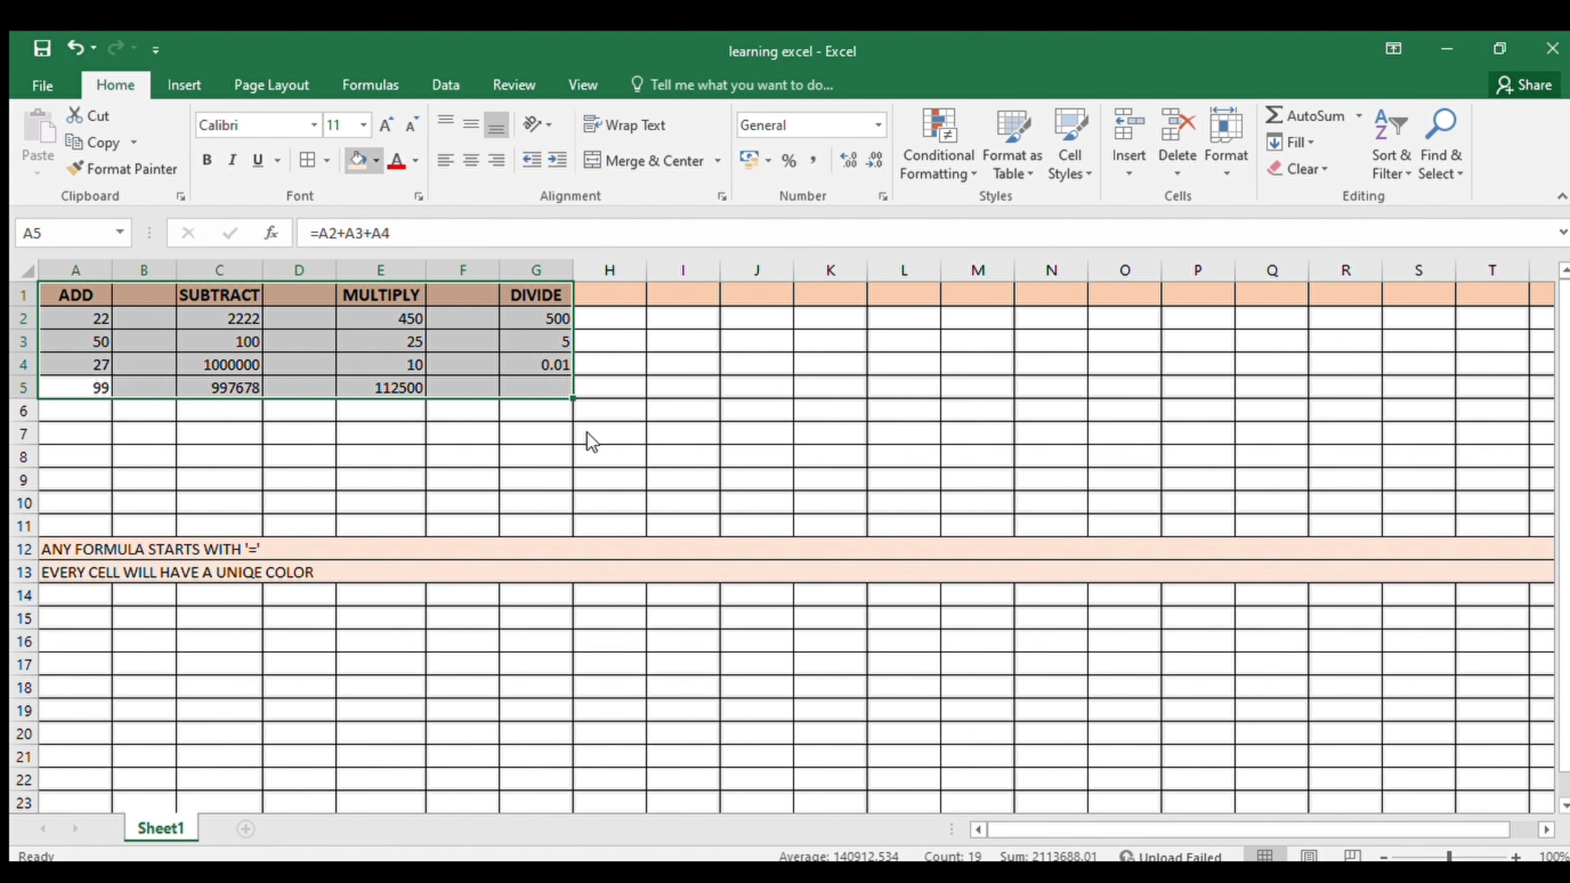
drag(63, 319, 536, 386)
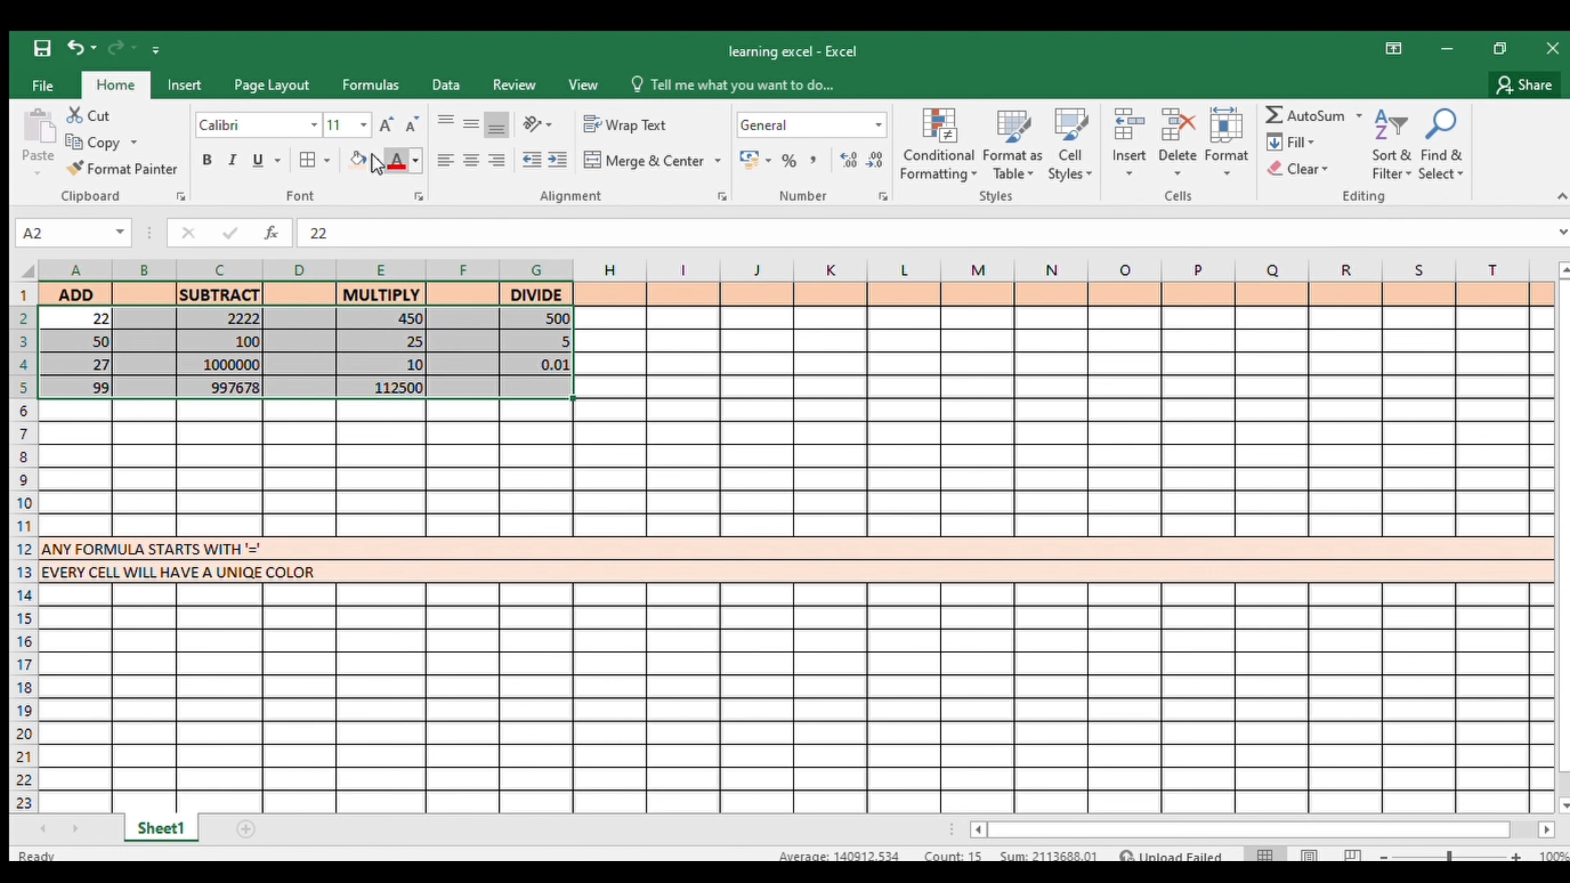
click(359, 160)
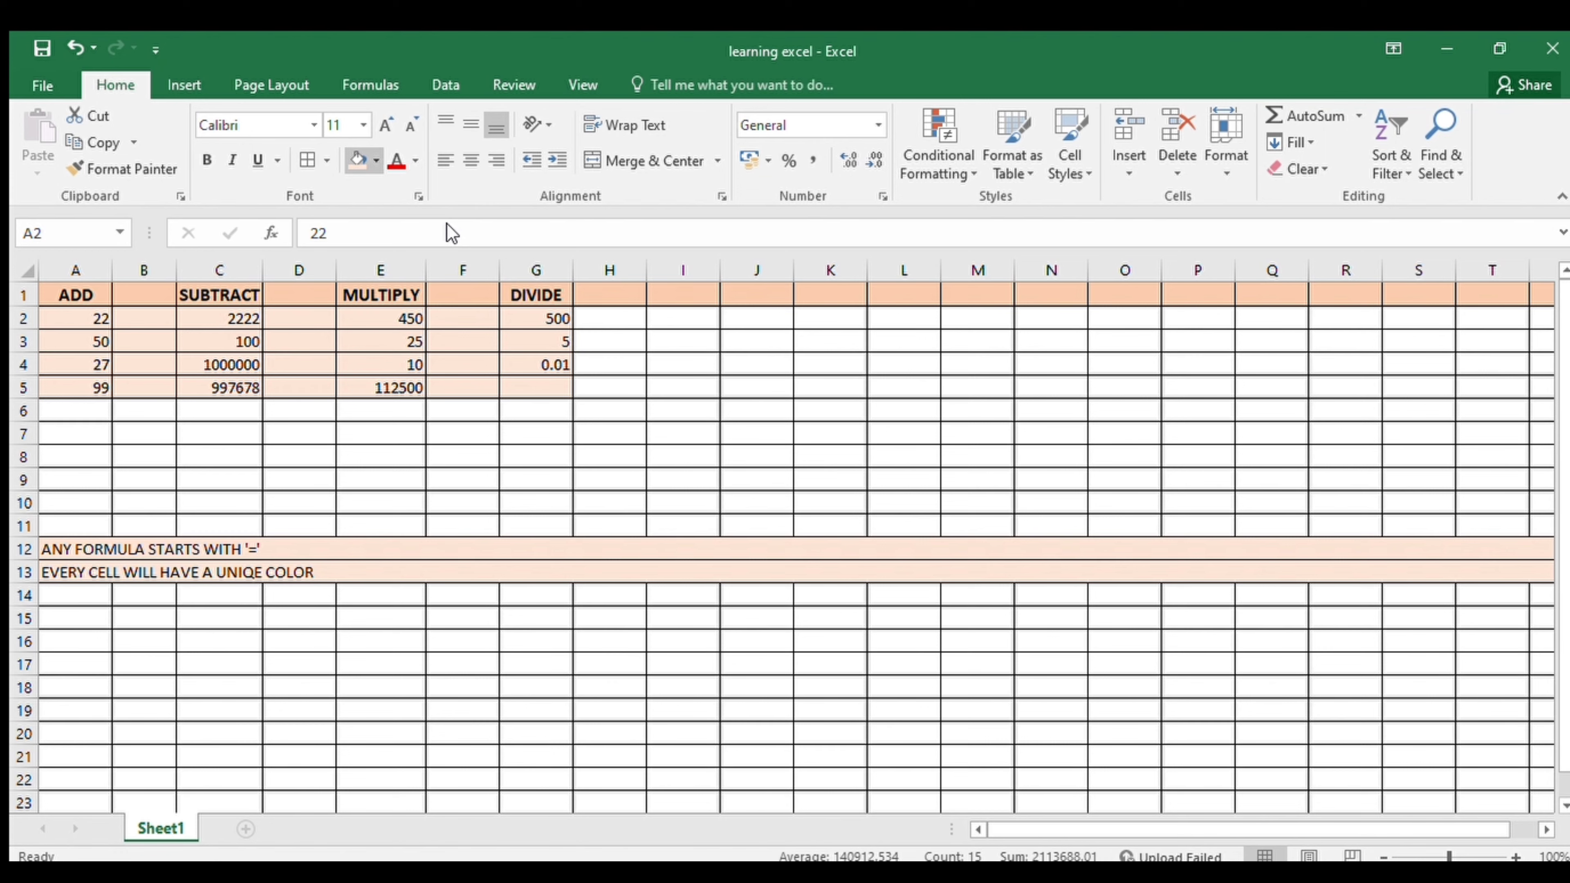
click(374, 385)
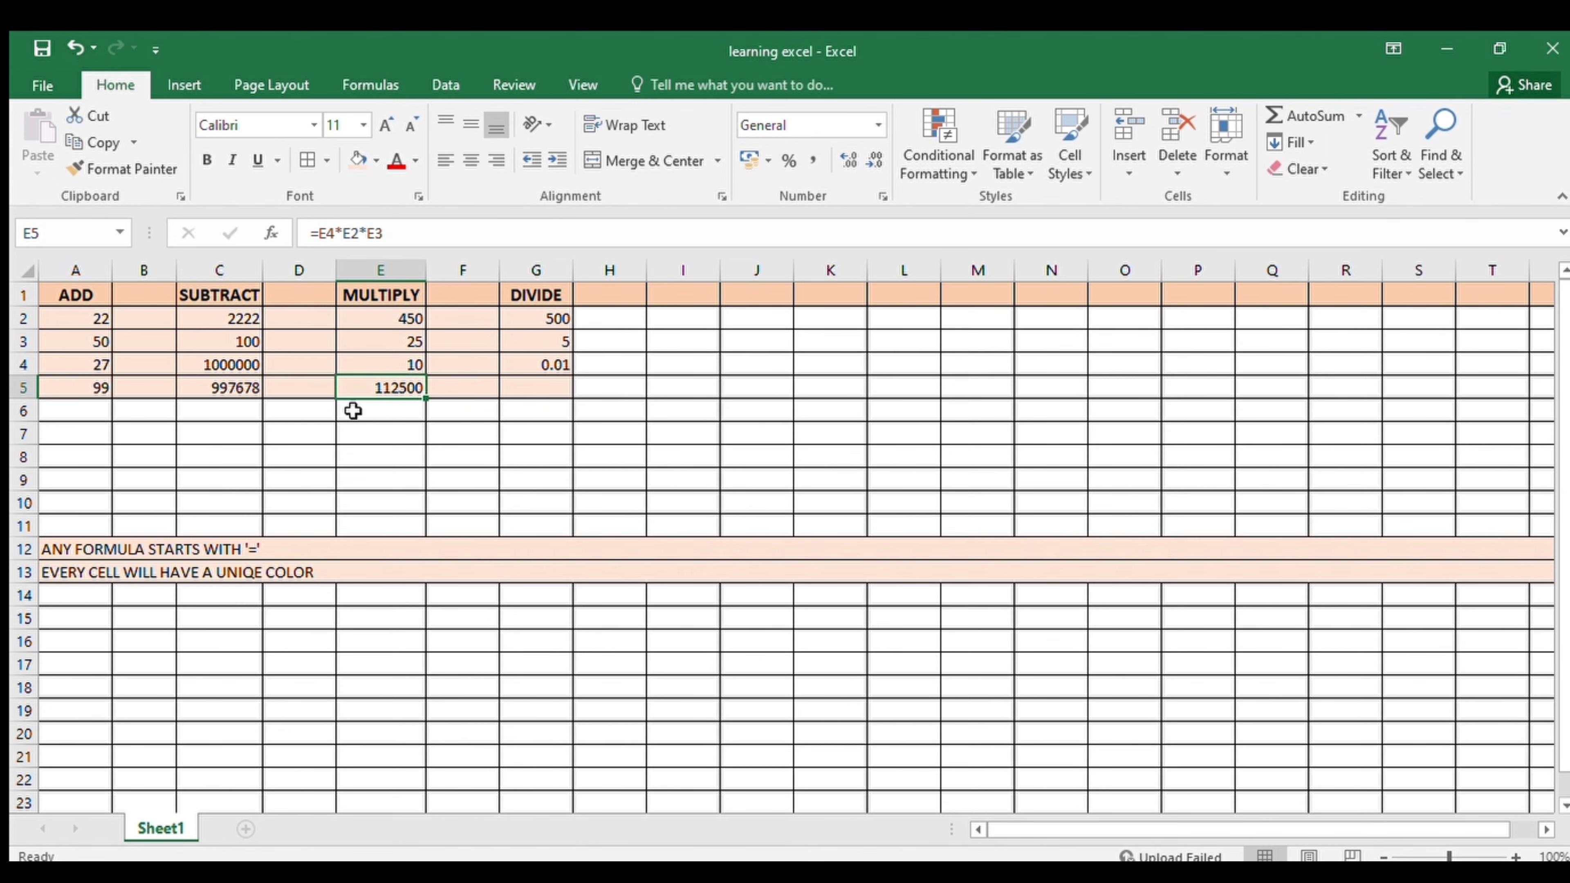
- Enter the heading BODMAS in cell I1 and widen column I to more than double its width
click(689, 293)
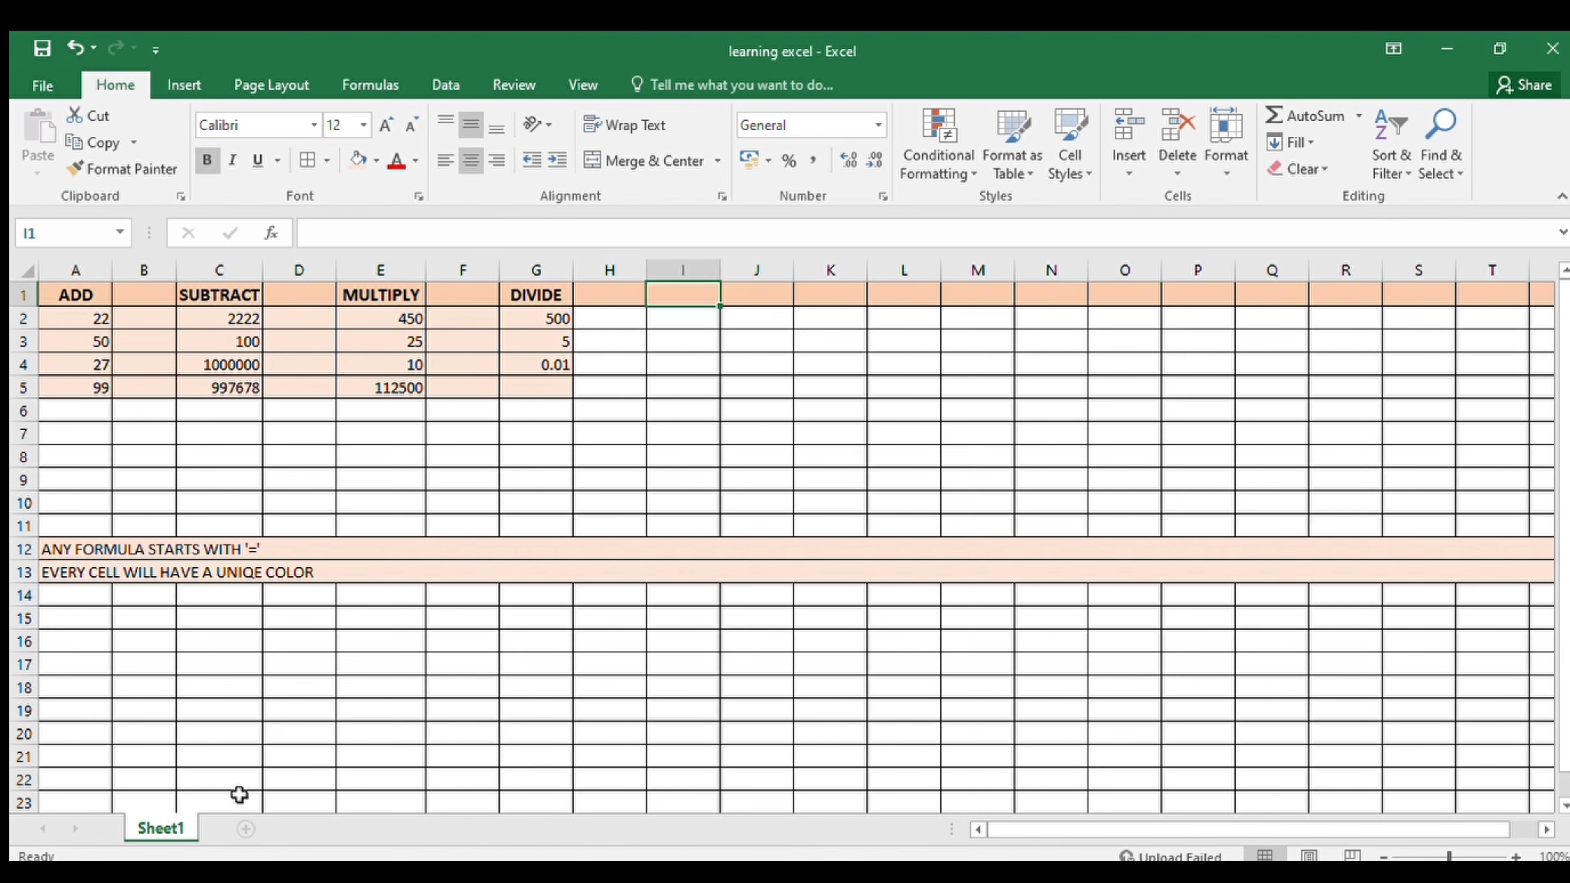
key(F2)
text(BODMAS)
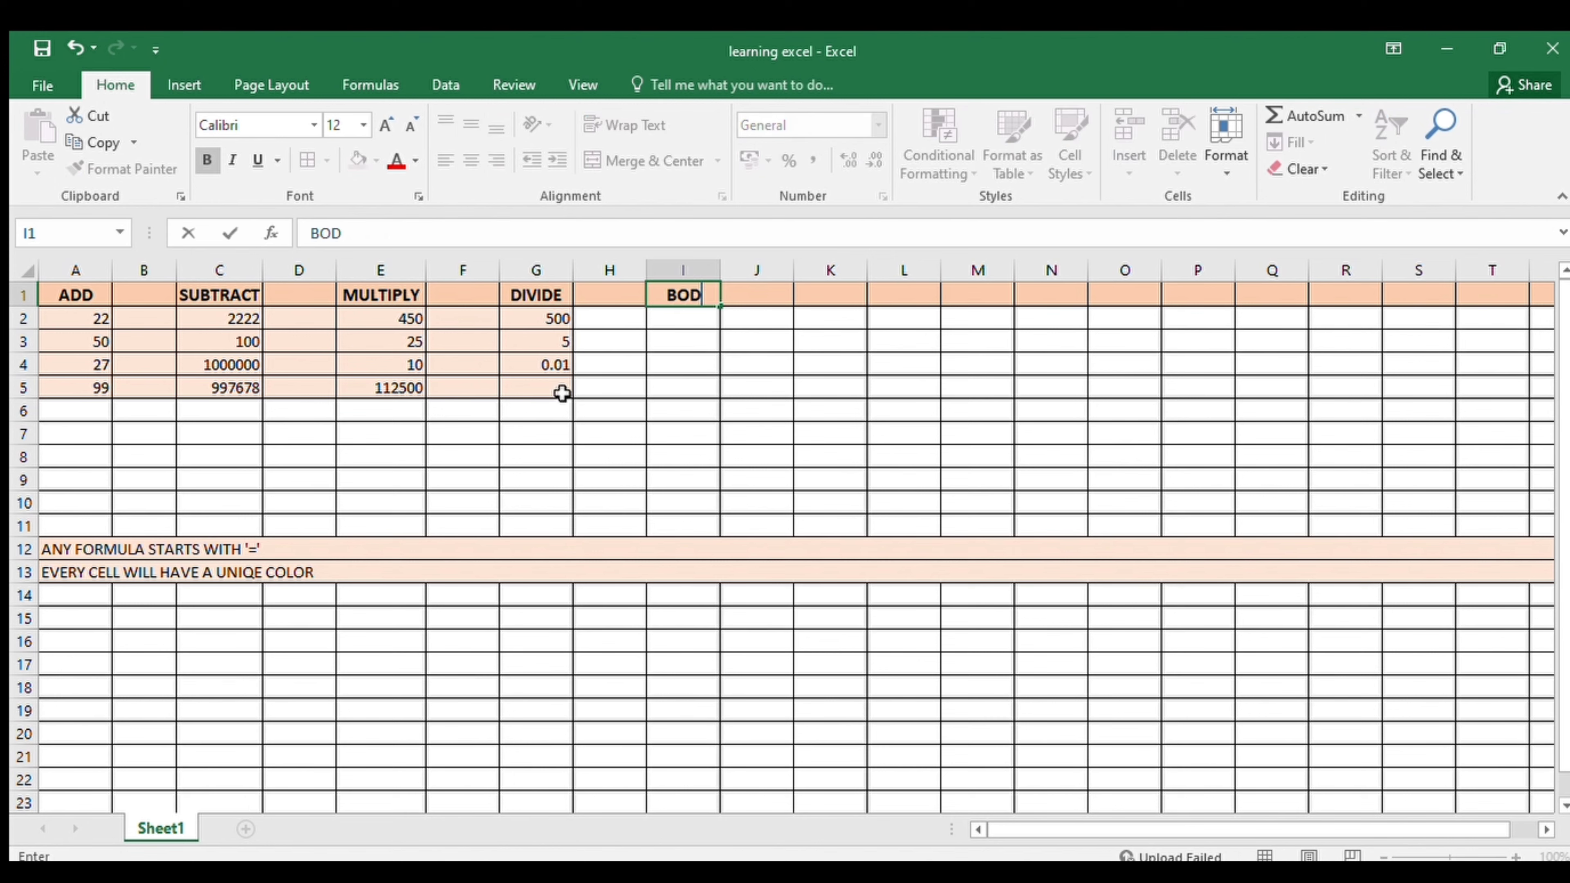
click(728, 278)
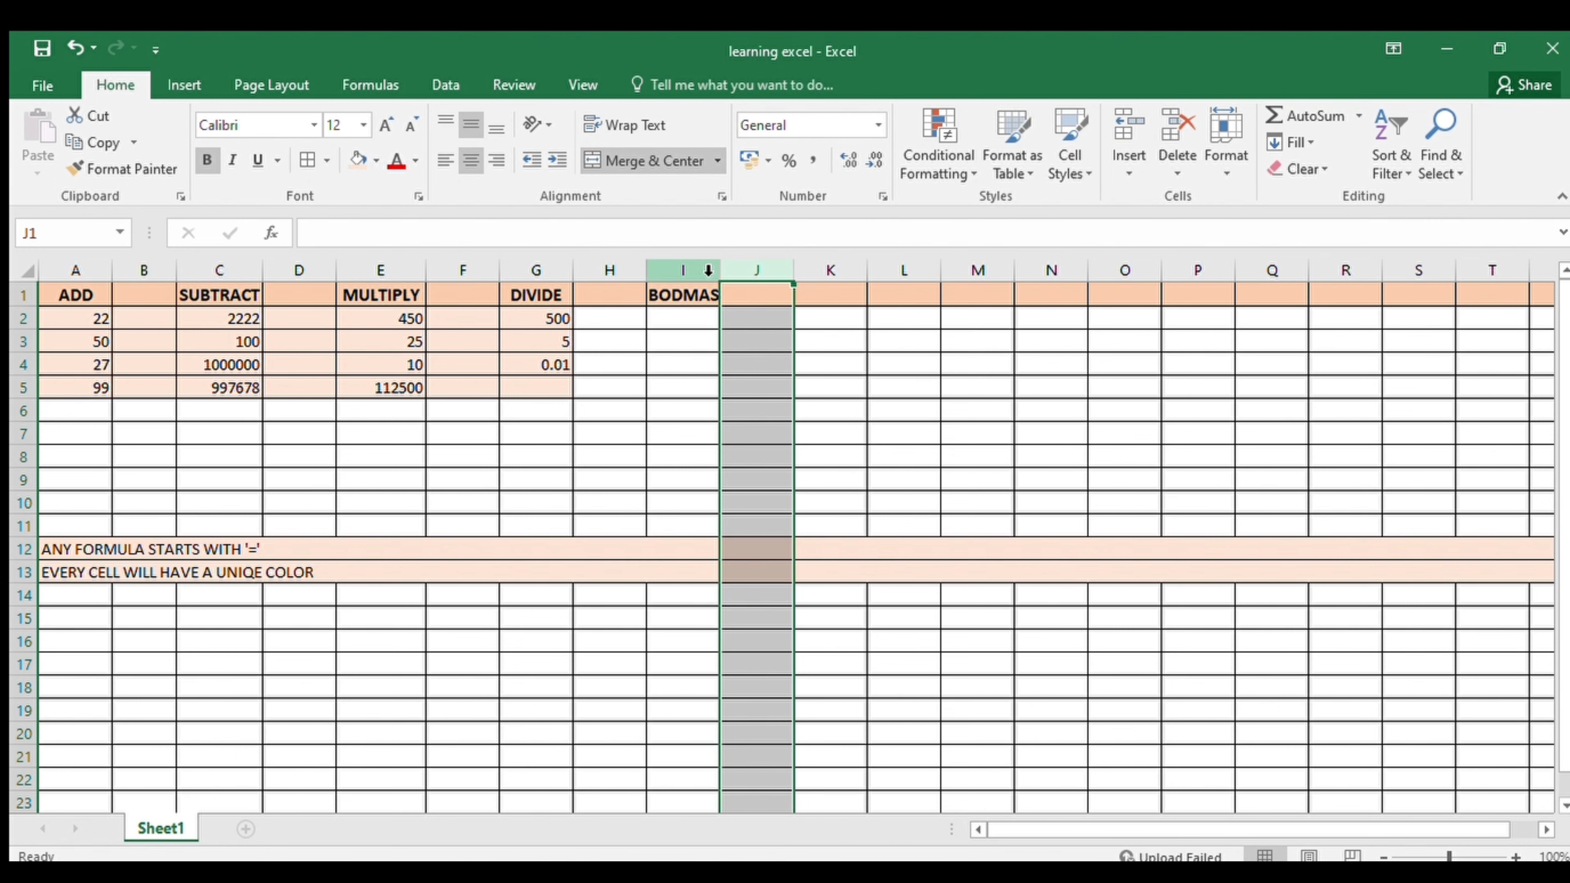
drag(720, 267, 831, 267)
- Extend the heading in cell I1 to BODMAS RULES
double_click(787, 296)
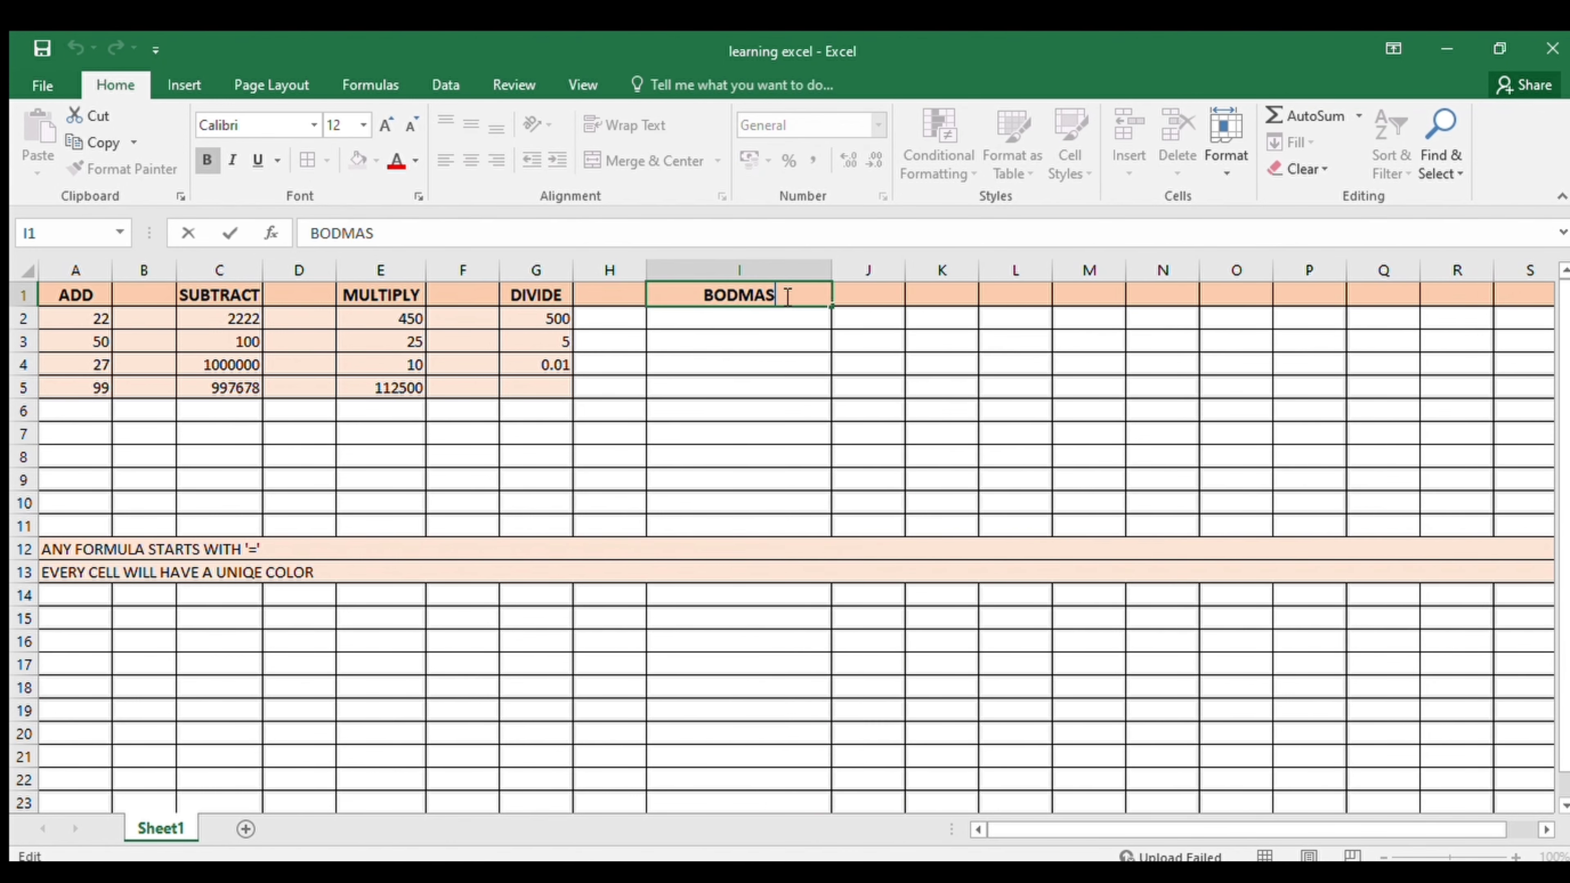
text(RULES)
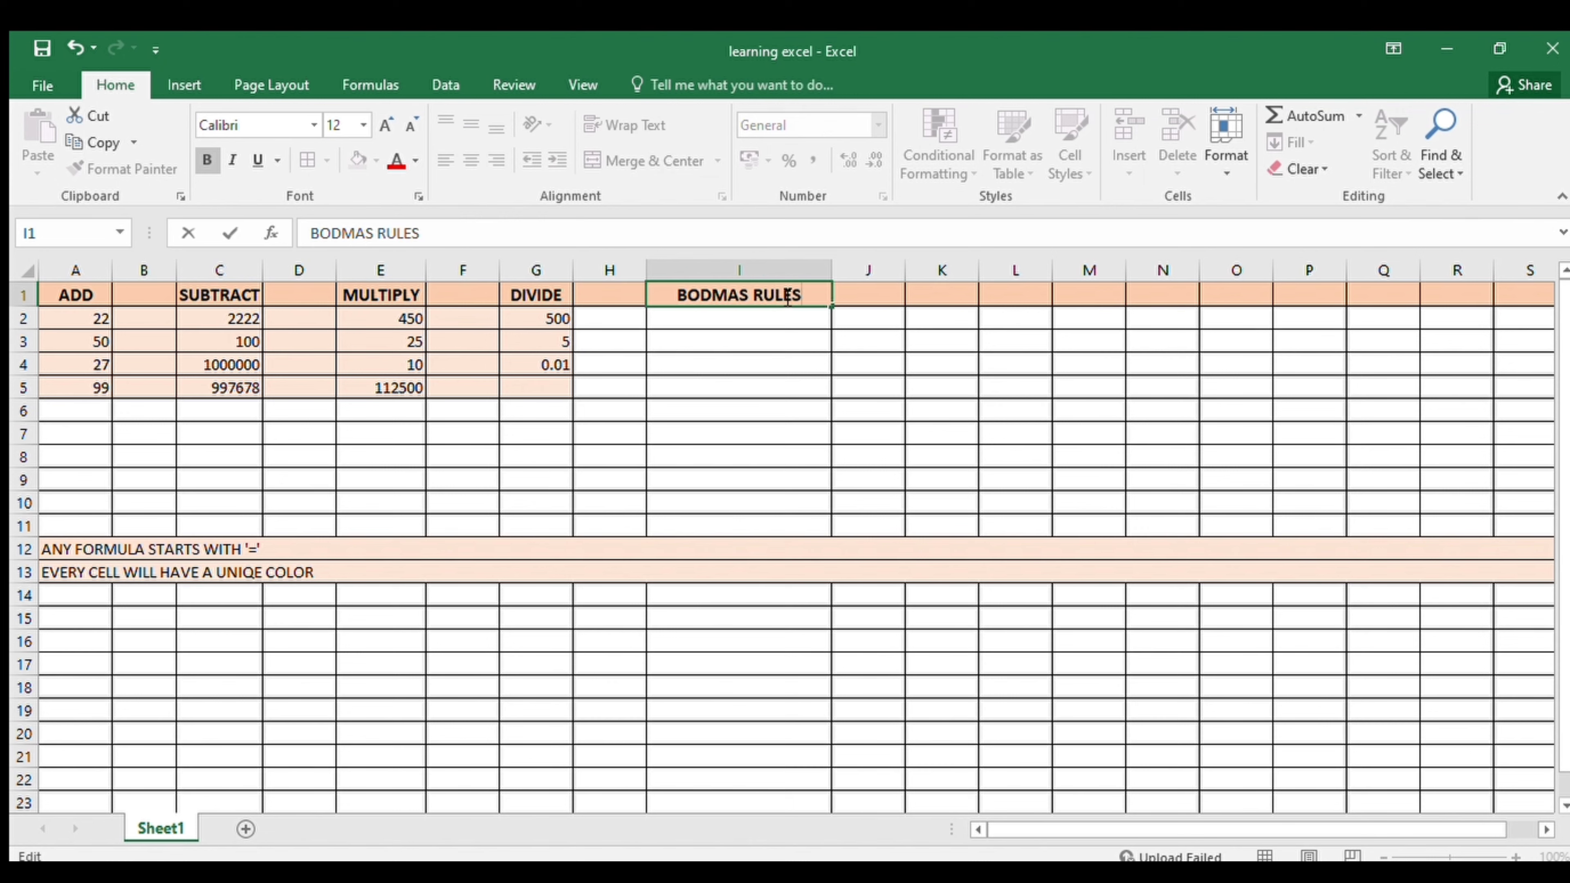
click(908, 401)
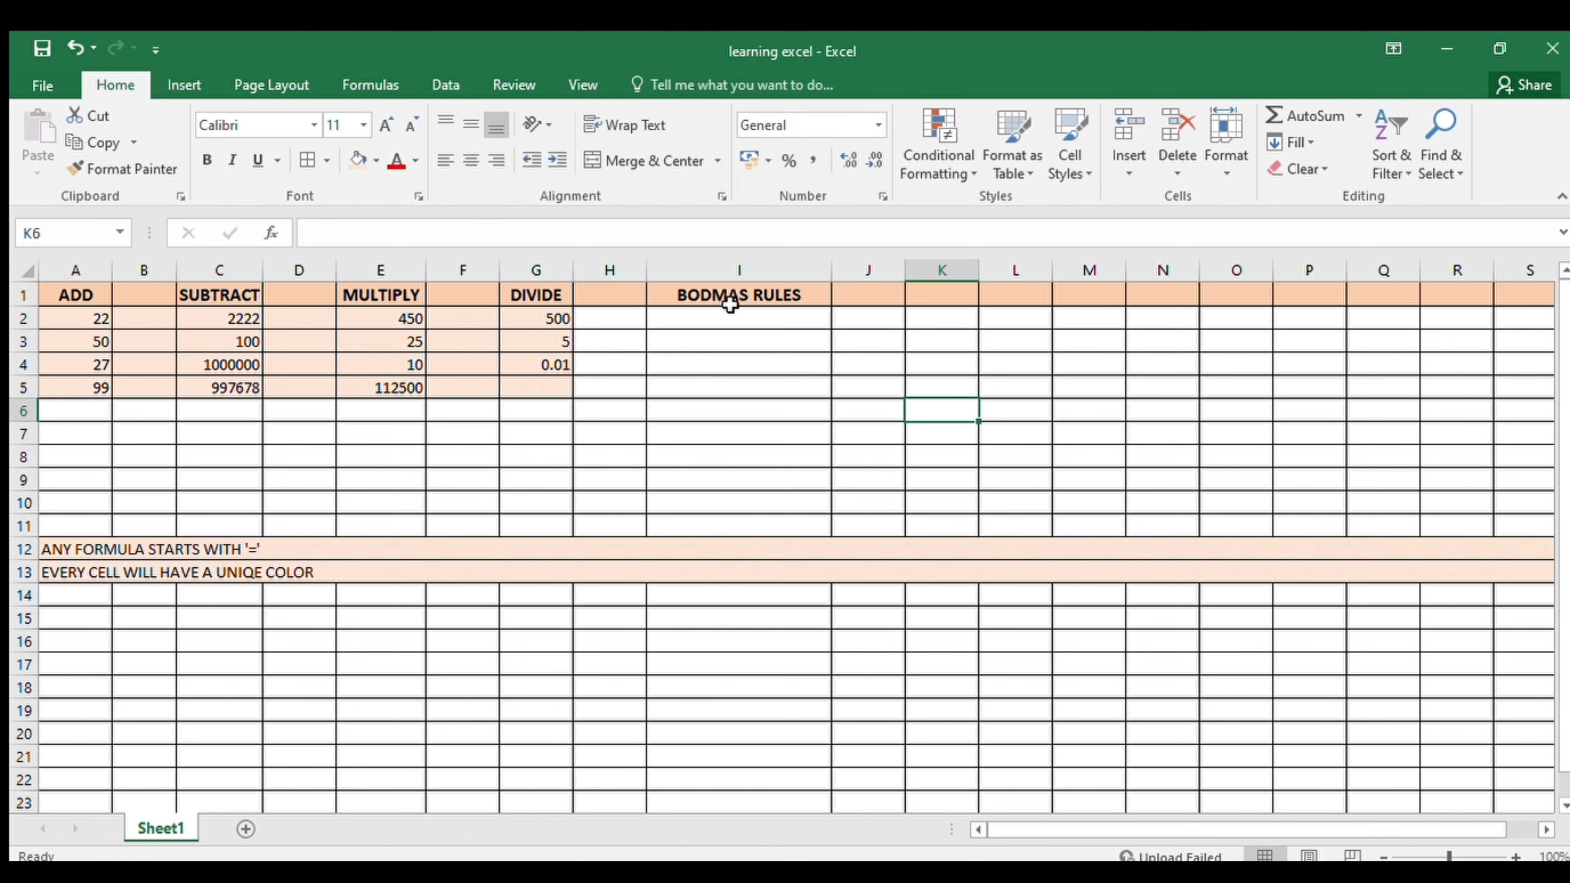